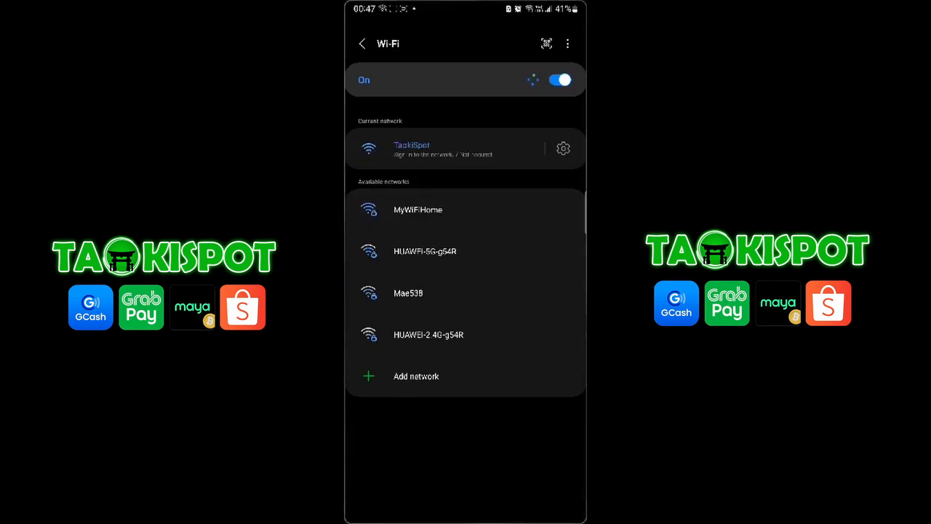
Step: Open the sign-in portal of the TaokiSpot network and buy the PHP 1.00 SuperWiFiPiso plan
left_click(436, 149)
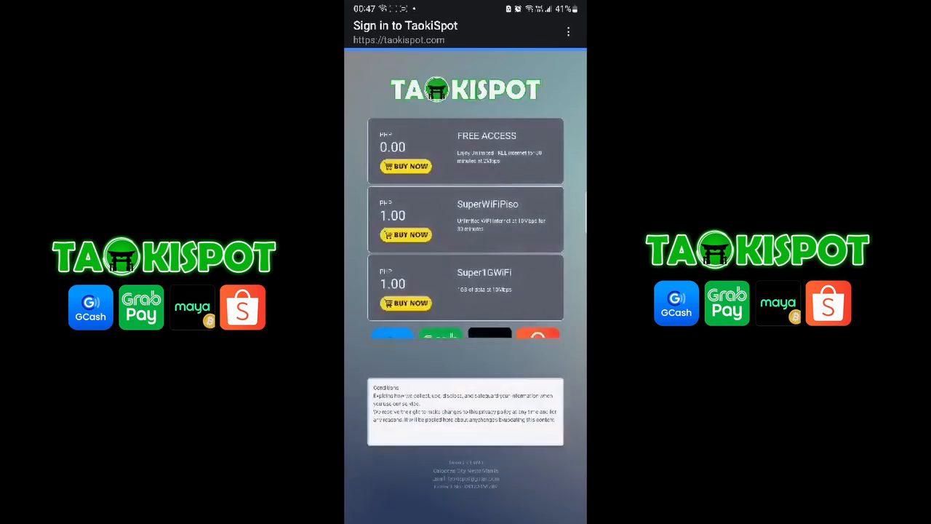
scroll(465, 287, "up", 2)
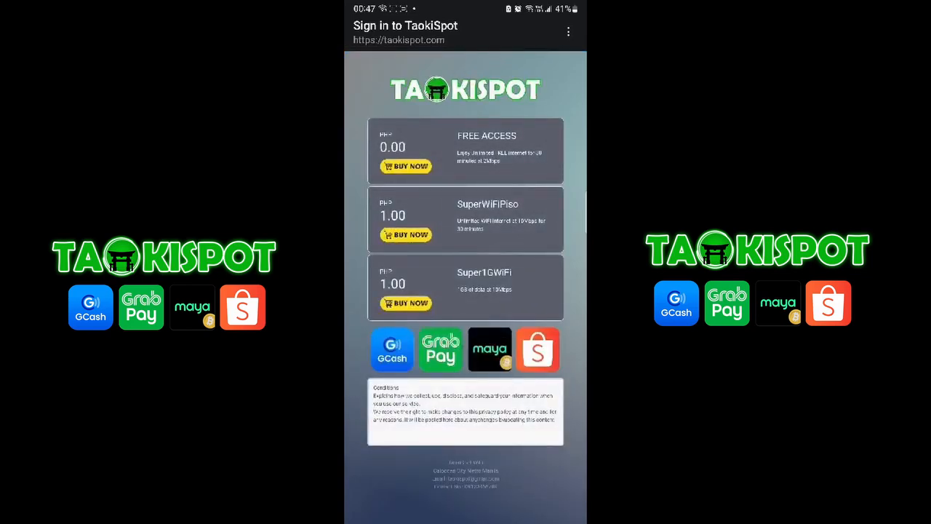
left_click(406, 235)
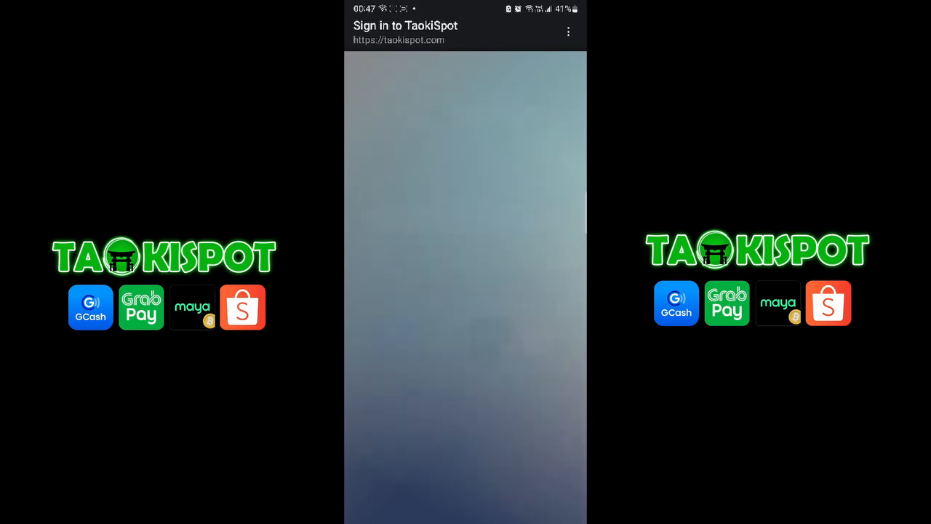
Step: Enter the customer's mobile number for the WiFi purchase and continue to checkout
left_click(466, 218)
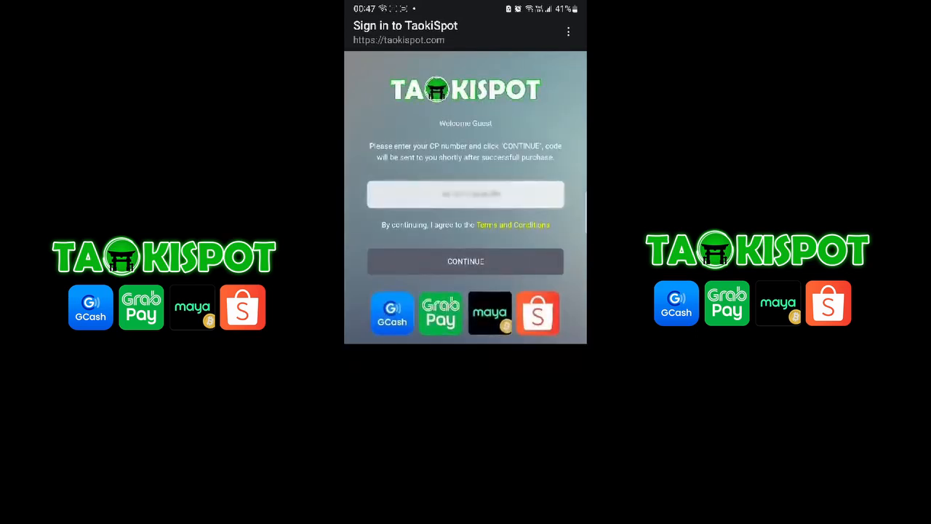
type("096789")
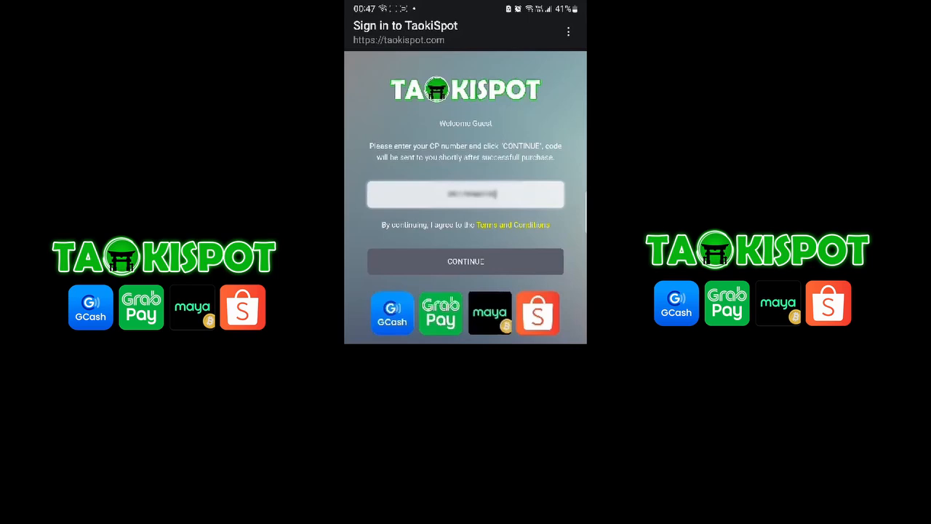
key("Return")
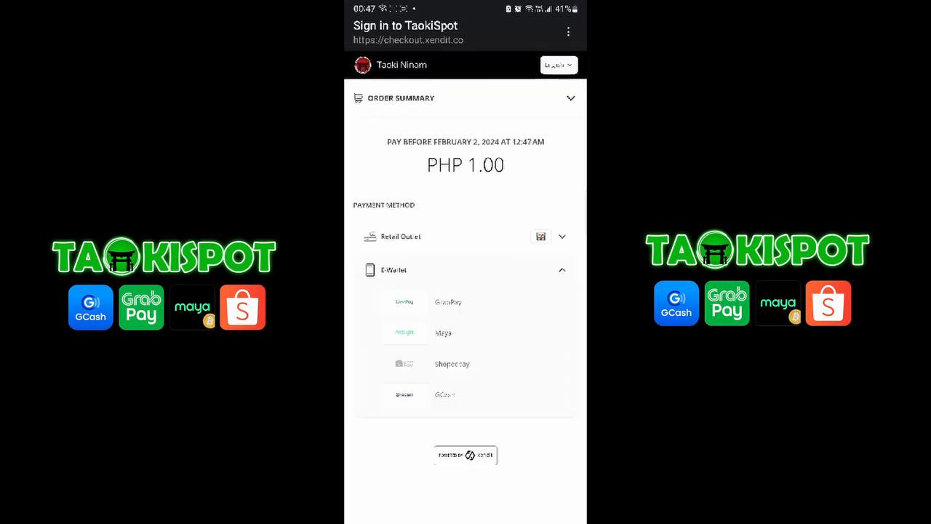
Step: Look through the Retail Outlet and E-Wallet payment methods and choose GCash for the order
left_click(562, 269)
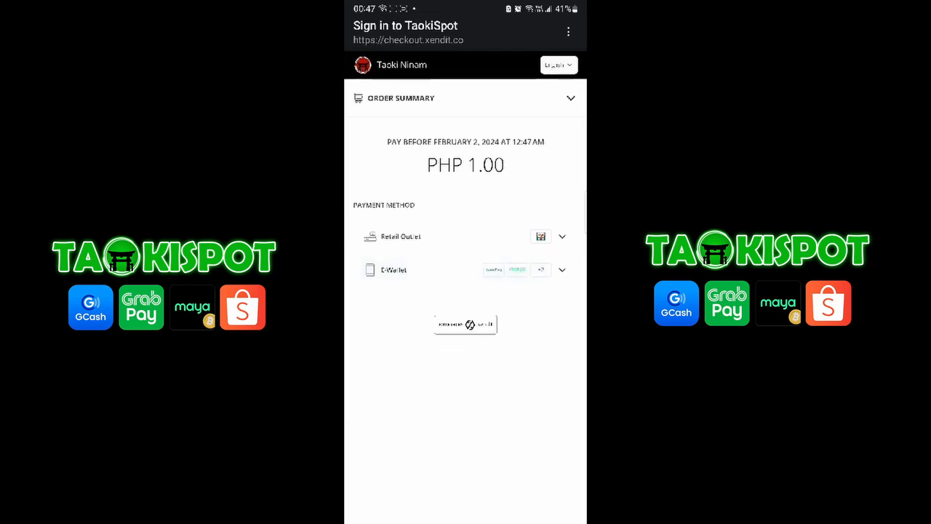
left_click(561, 237)
left_click(561, 236)
left_click(561, 270)
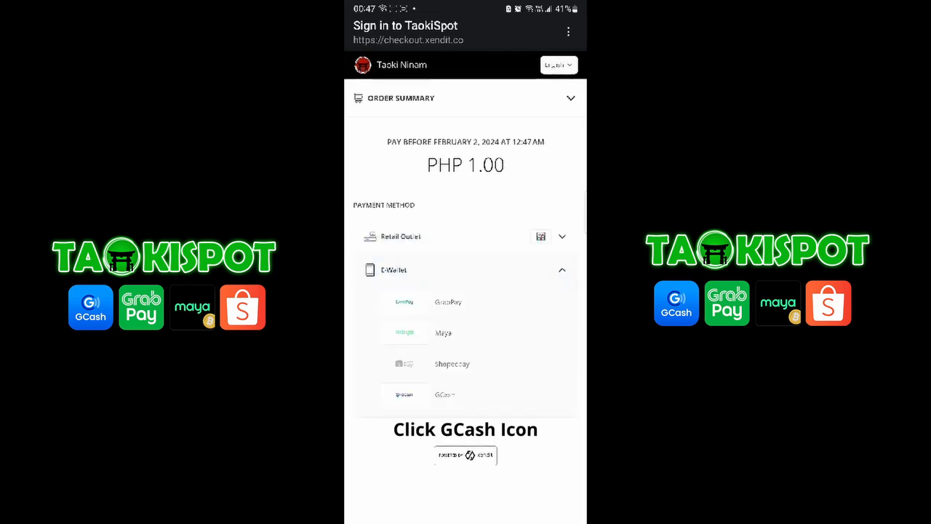
left_click(401, 301)
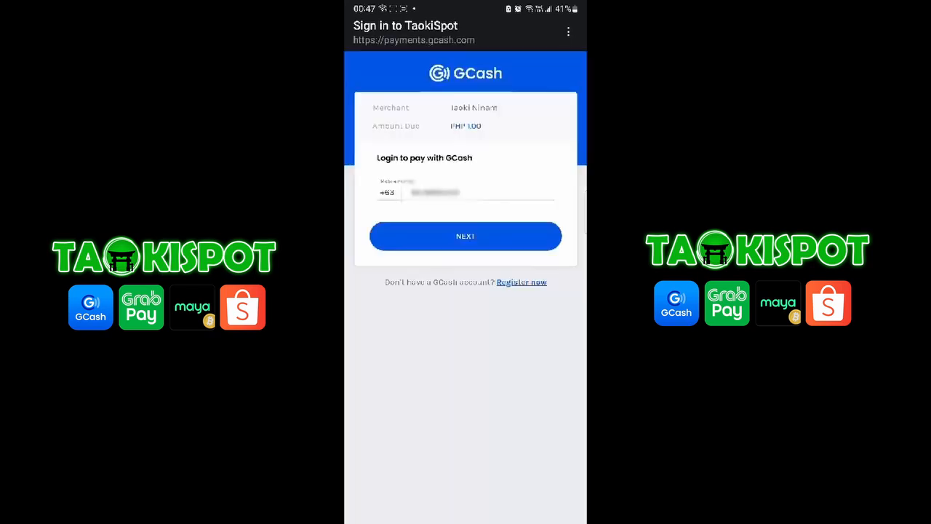
Step: Log in to GCash with the authentication code, pay PHP 1.00 and return to the merchant page
left_click(465, 235)
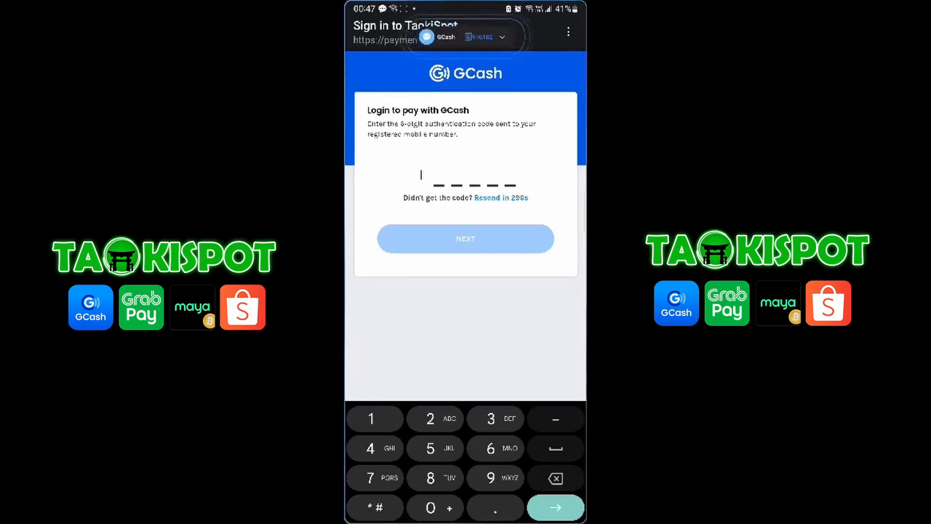
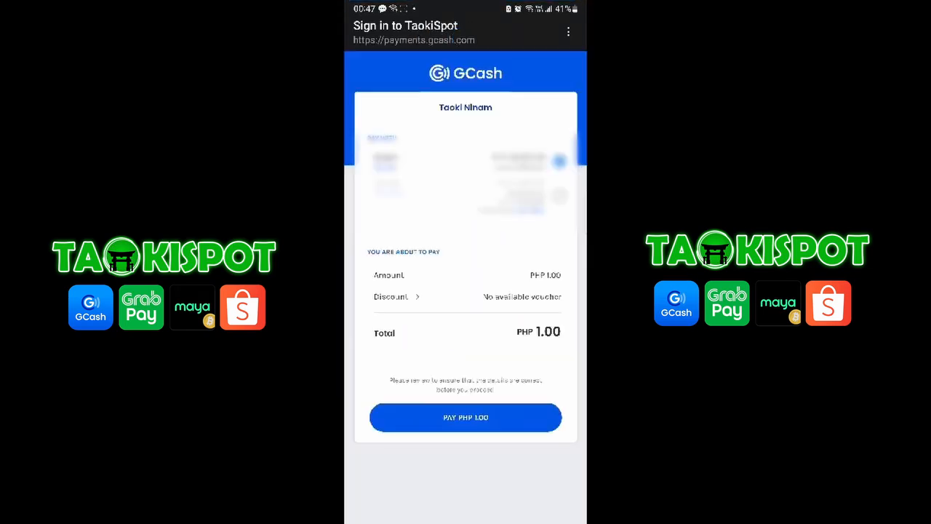
left_click(465, 417)
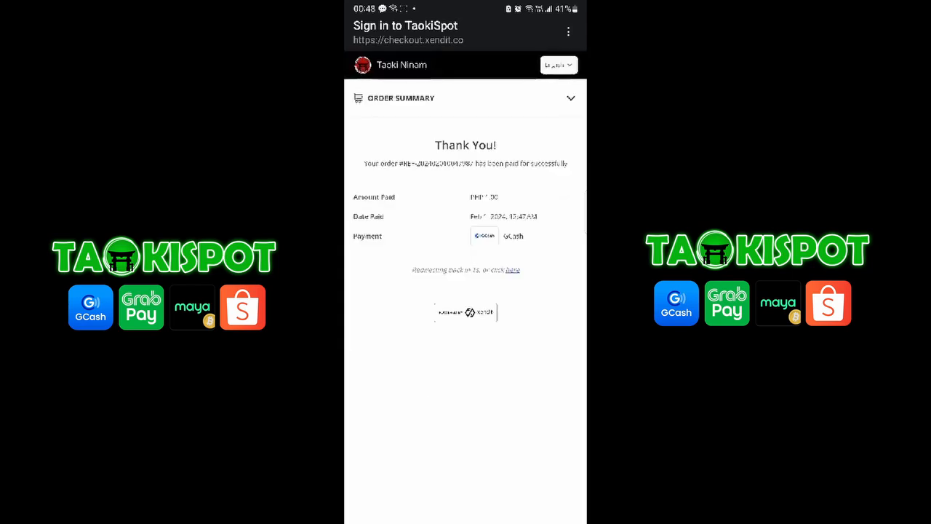
left_click(513, 269)
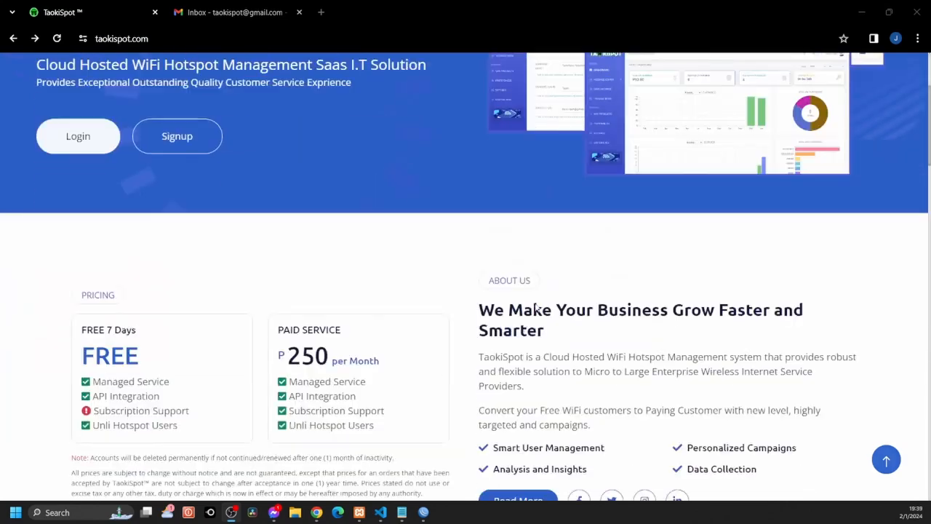
Step: Examine the TaokiSpot home page's pricing, about, services, API integration, FAQ, newsletter and contact sections
scroll(536, 309, "down", 2)
scroll(540, 302, "down", 1)
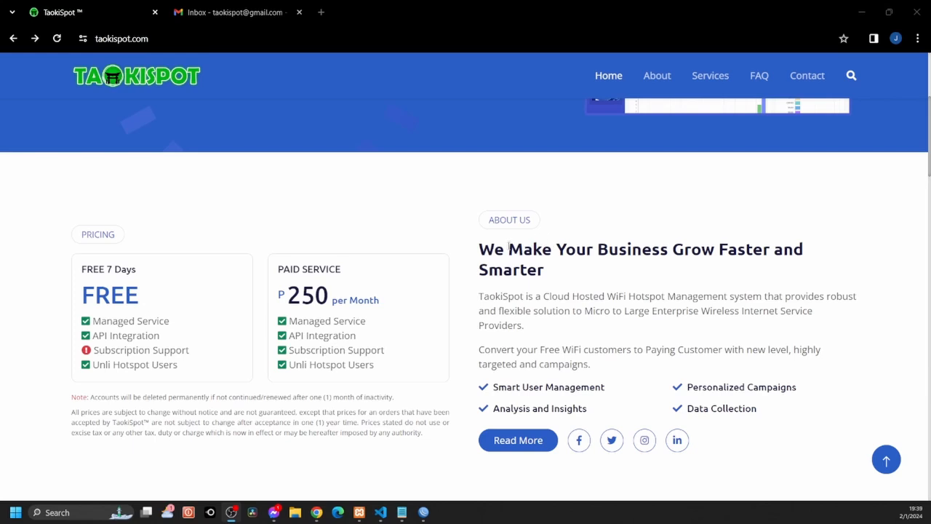
scroll(521, 258, "down", 1)
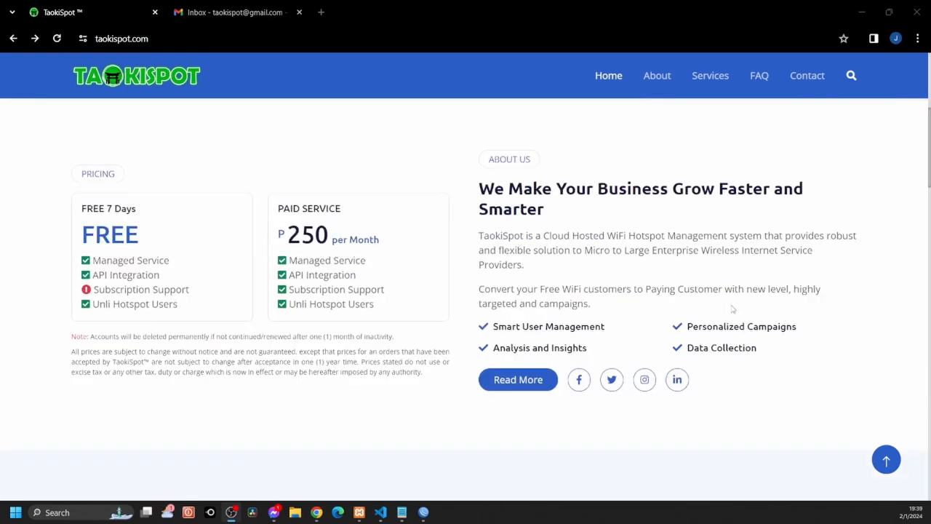
triple_click(781, 354)
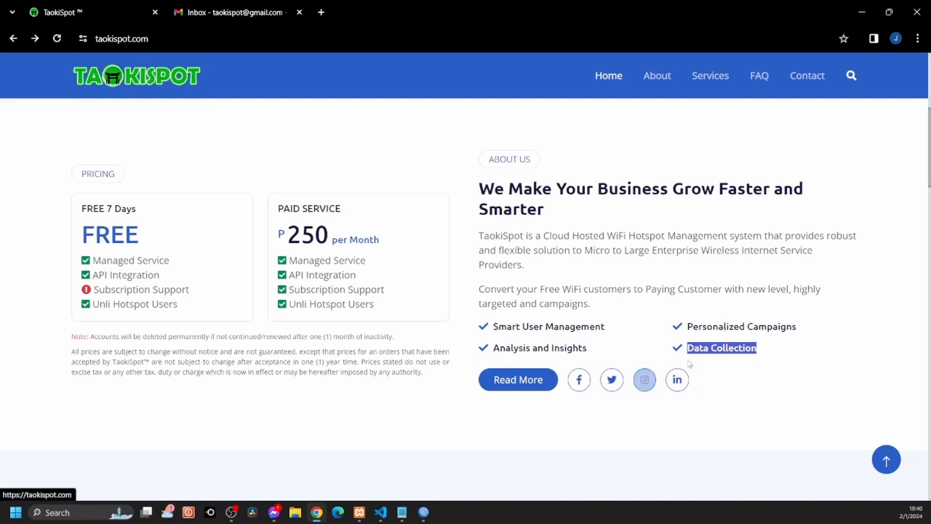
left_click_drag(688, 327, 805, 327)
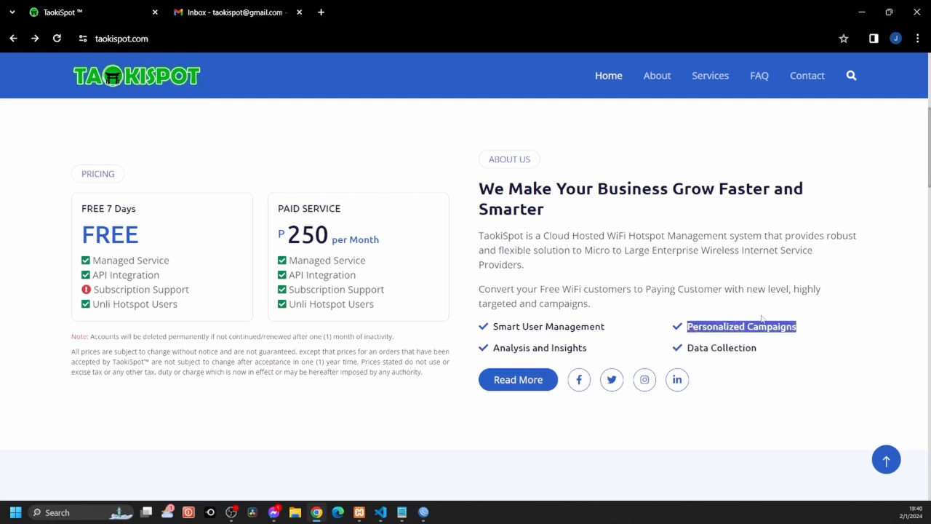
left_click(813, 325)
scroll(739, 320, "down", 6)
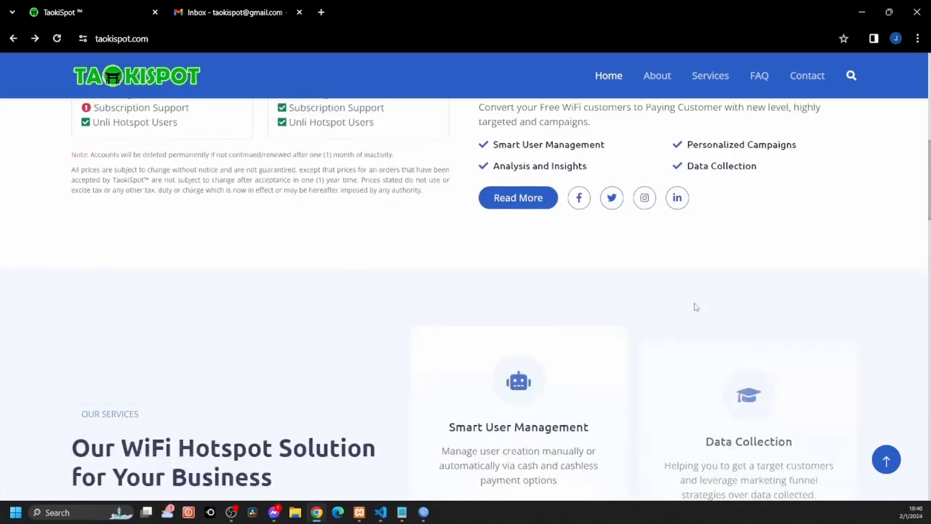
scroll(693, 302, "down", 6)
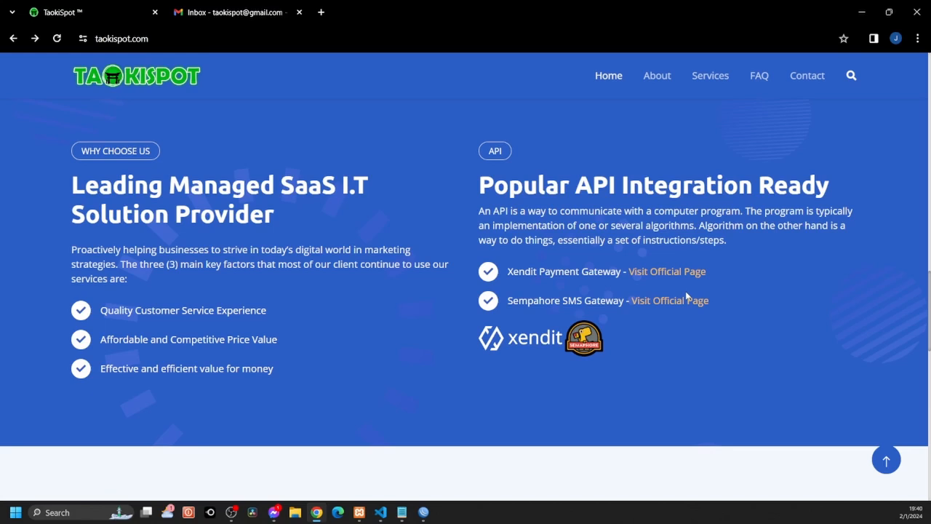
scroll(685, 294, "down", 5)
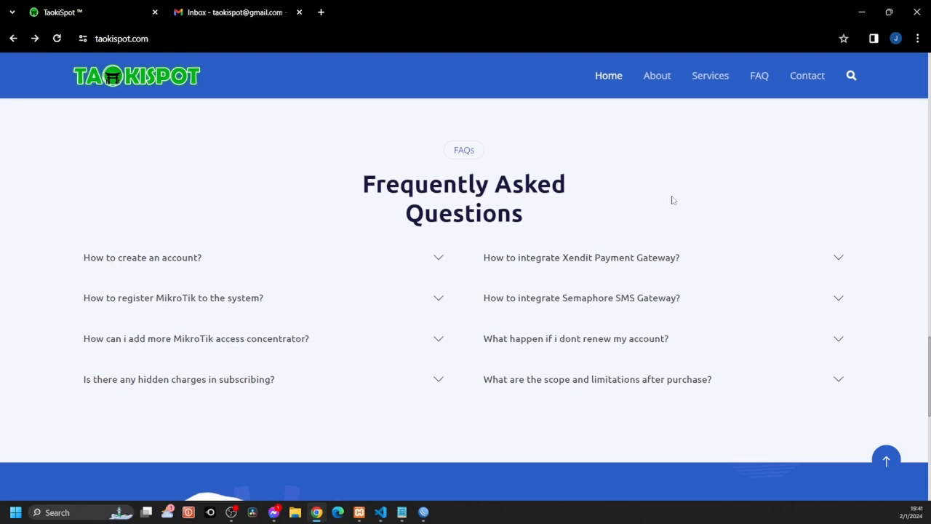
scroll(700, 197, "down", 5)
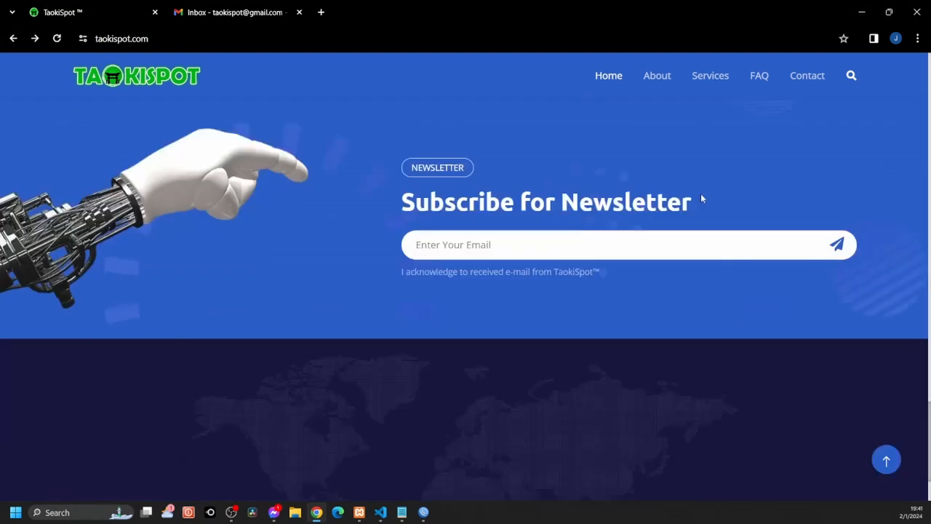
scroll(700, 196, "down", 1)
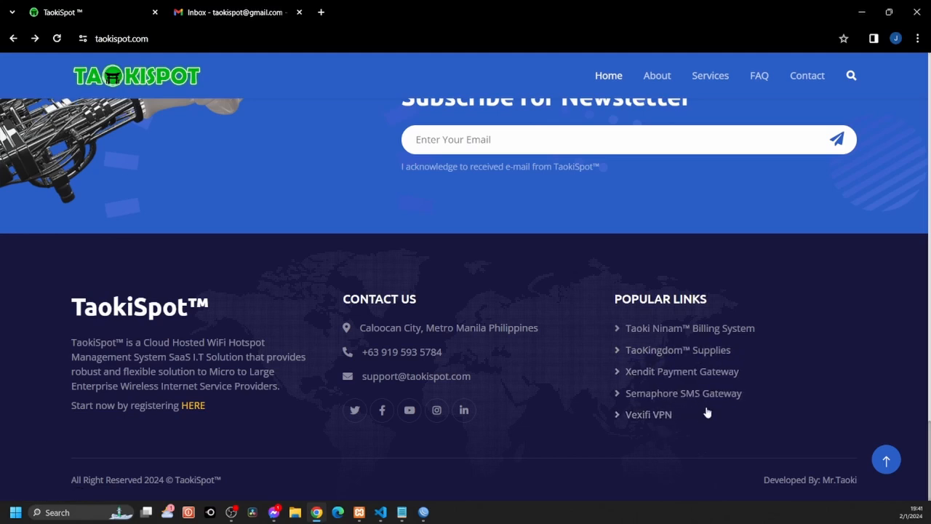
scroll(663, 398, "up", 20)
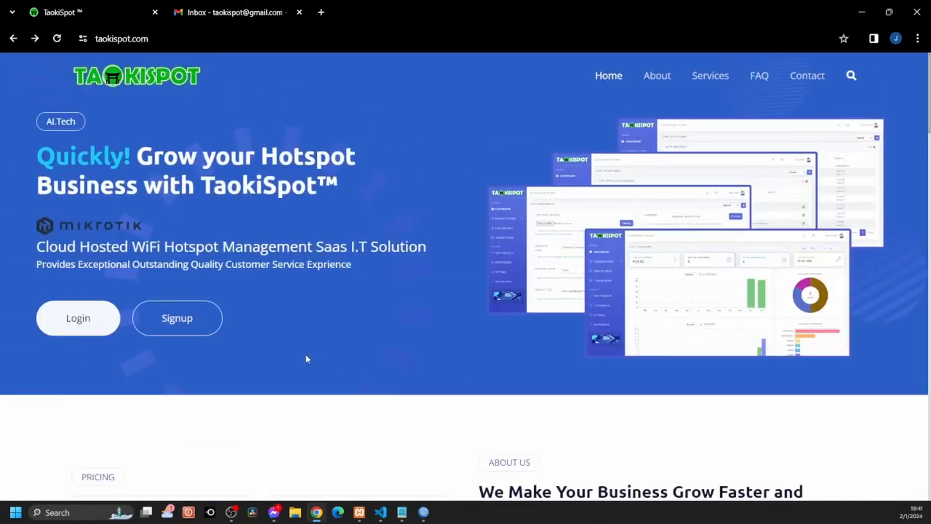
Step: Open the TaokiSpot signup form and fill in the account's e-mail address, password and repeated password
left_click(178, 317)
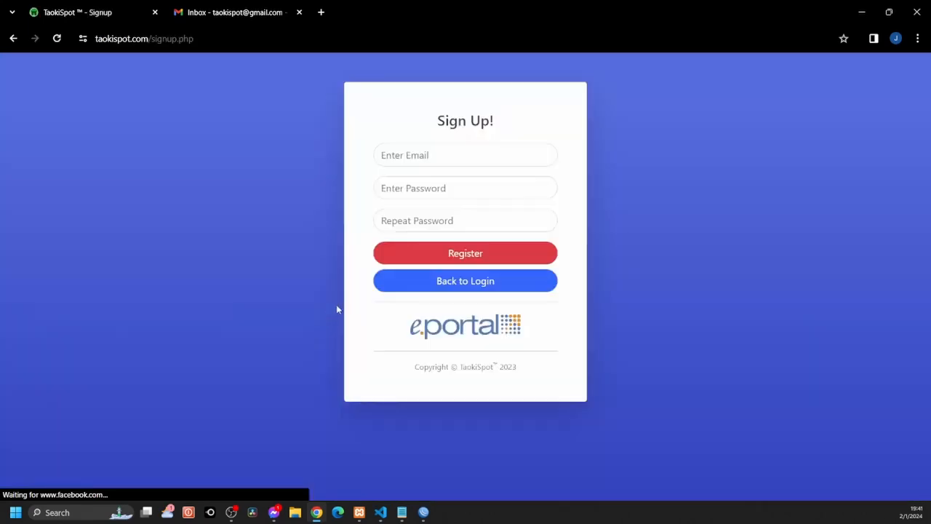
left_click(505, 157)
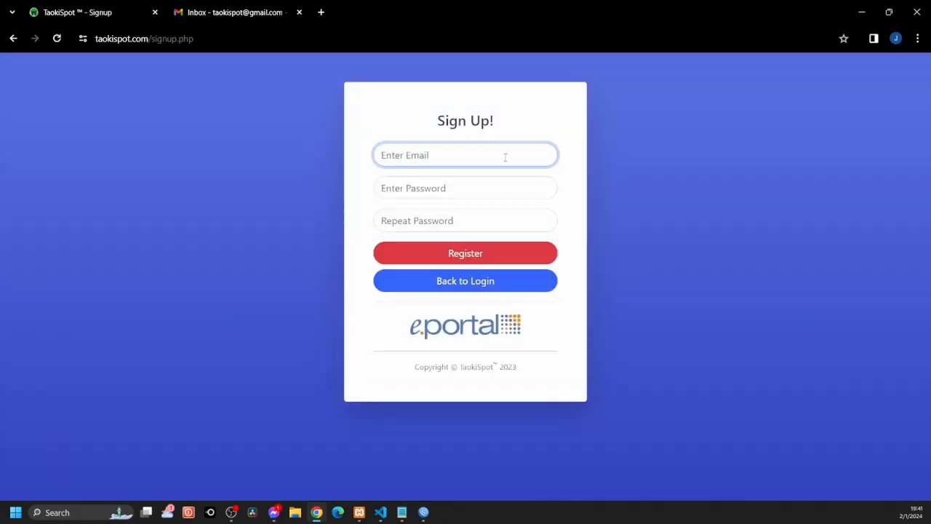
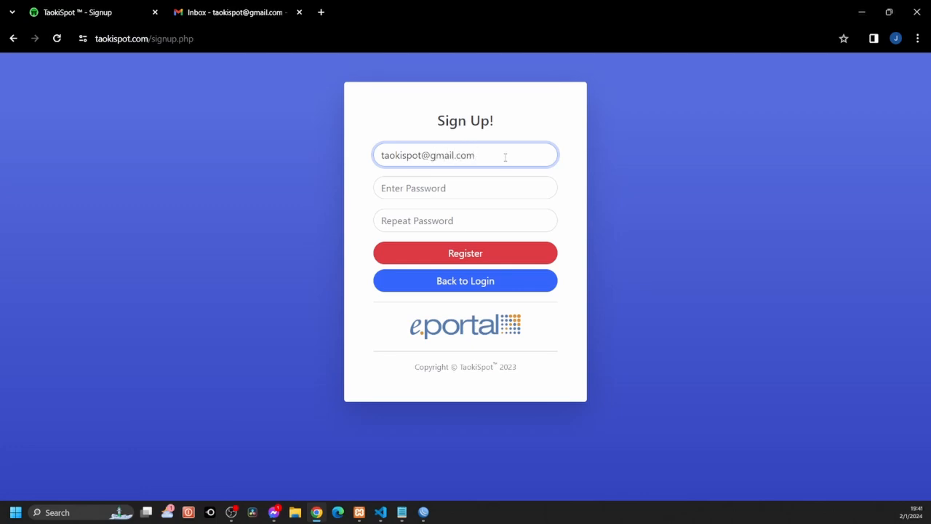
key("Tab")
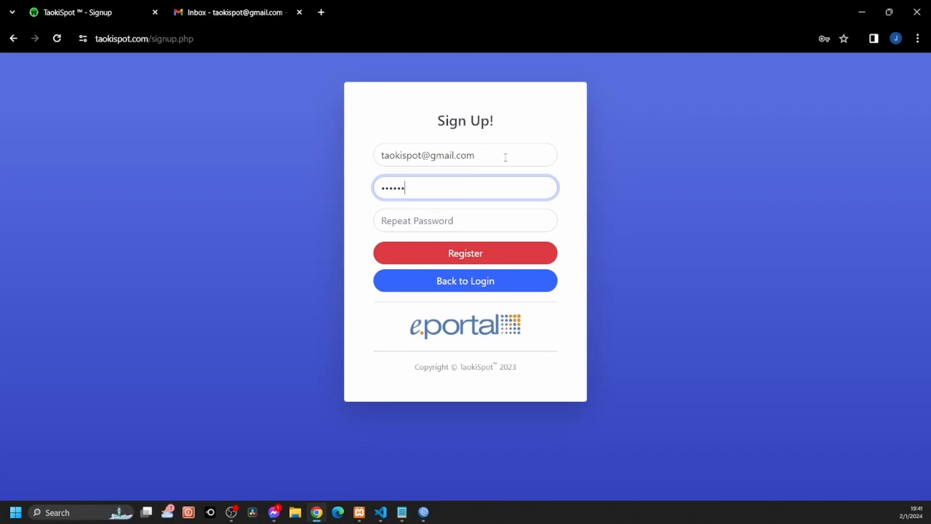
key("Tab")
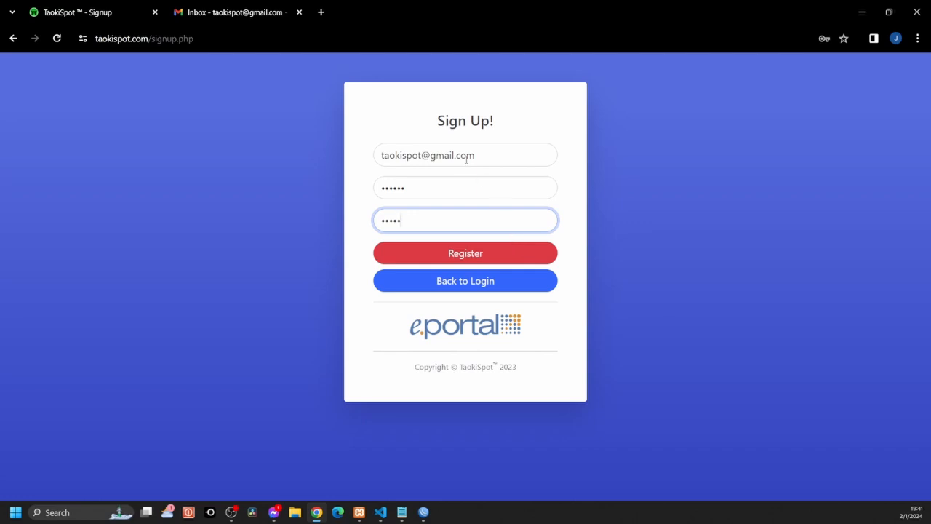
Step: Switch to the Gmail inbox and open the Email Verification message from TaokiSpot
left_click(233, 14)
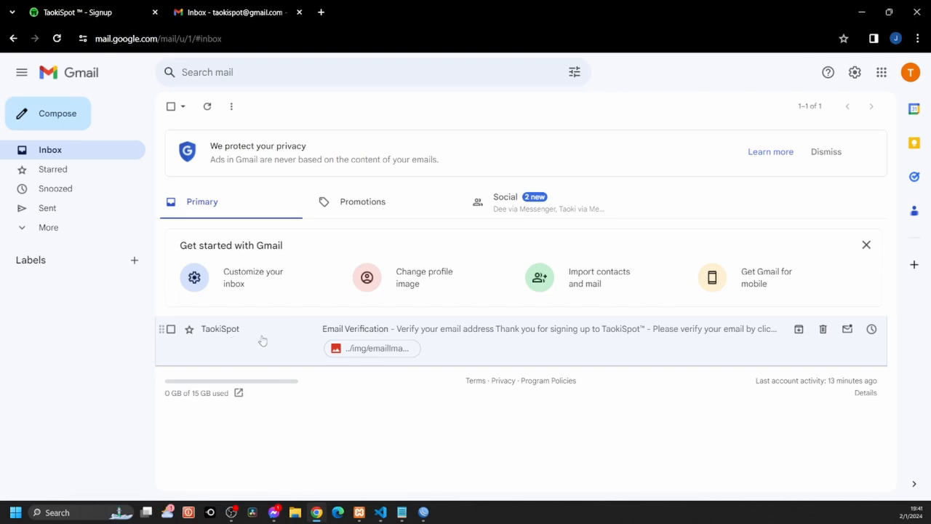
left_click(472, 337)
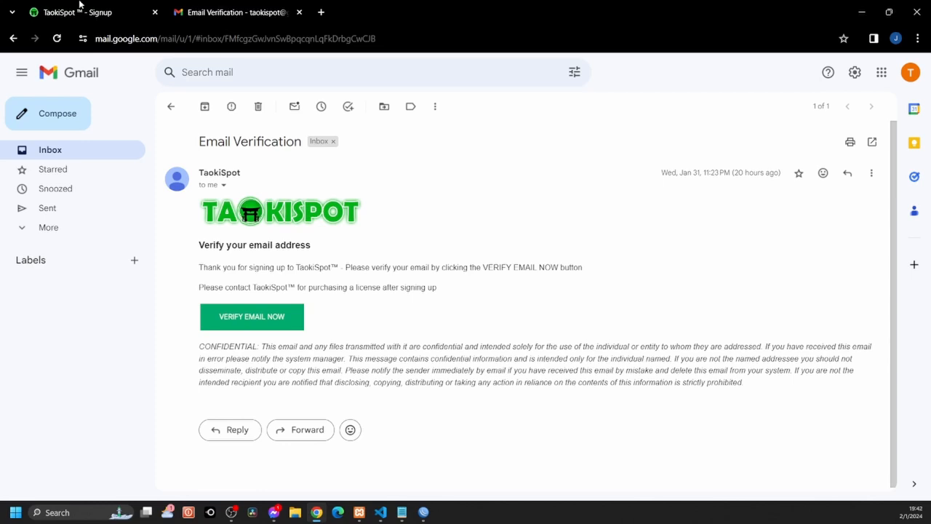
Step: Go back from the signup form to the TaokiSpot home page and review its pricing plans
left_click(80, 8)
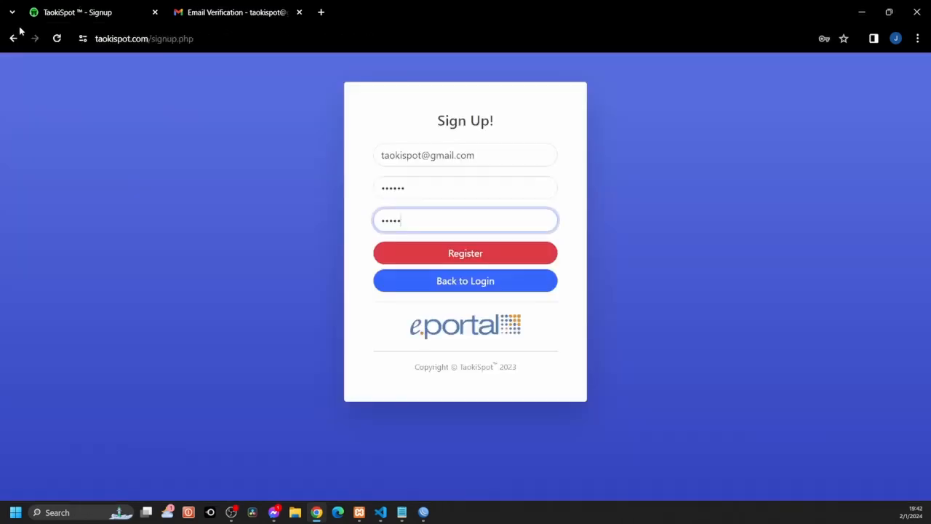
left_click(12, 38)
scroll(325, 255, "up", 2)
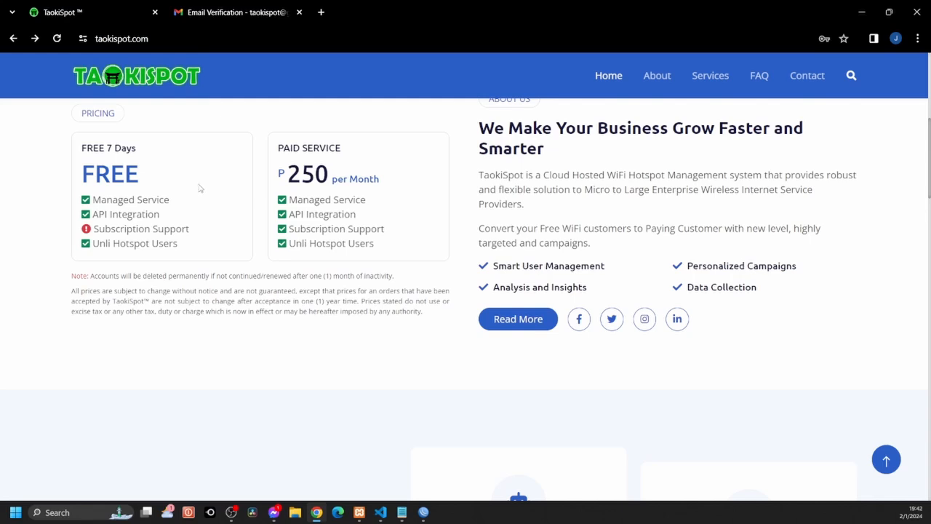
scroll(200, 187, "up", 5)
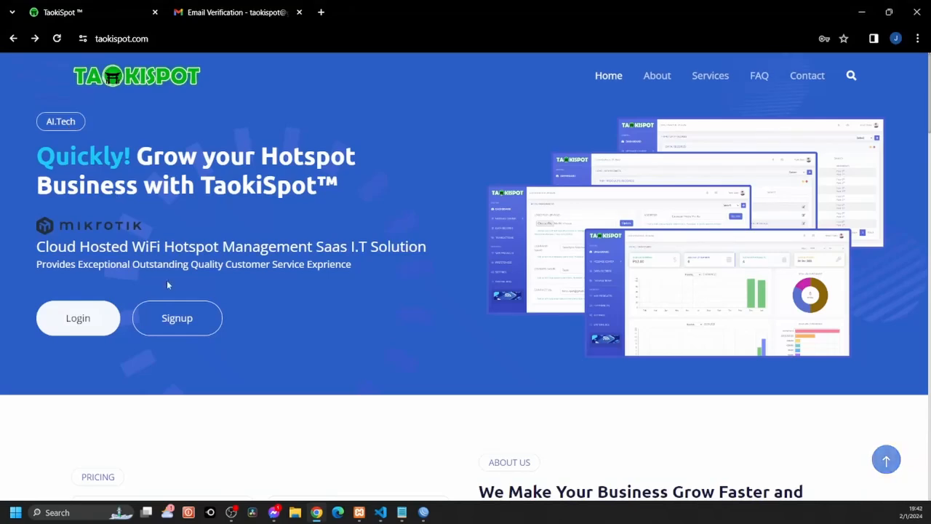
Step: Look at the verification e-mail again and open the login page from the TaokiSpot home page
left_click(245, 12)
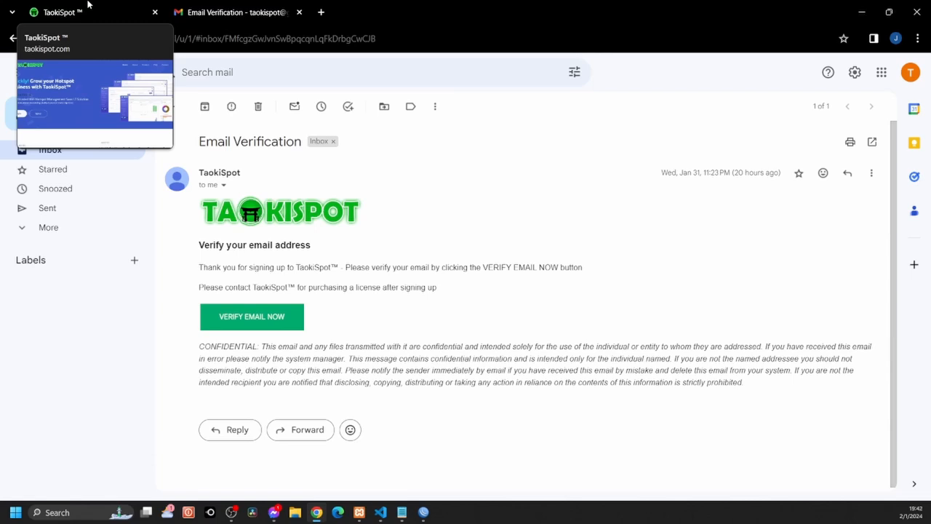
left_click(87, 5)
left_click(81, 318)
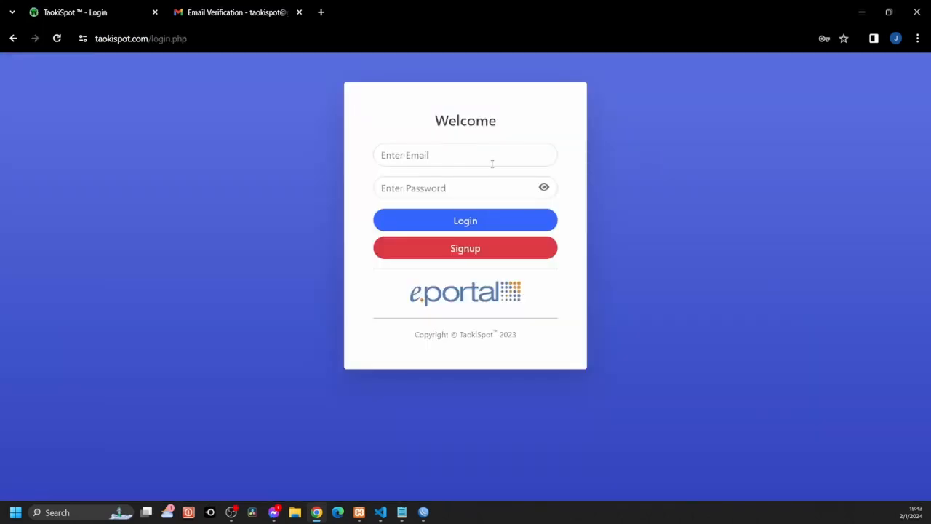
Step: Log in to TaokiSpot with the account's e-mail address and password
left_click(482, 161)
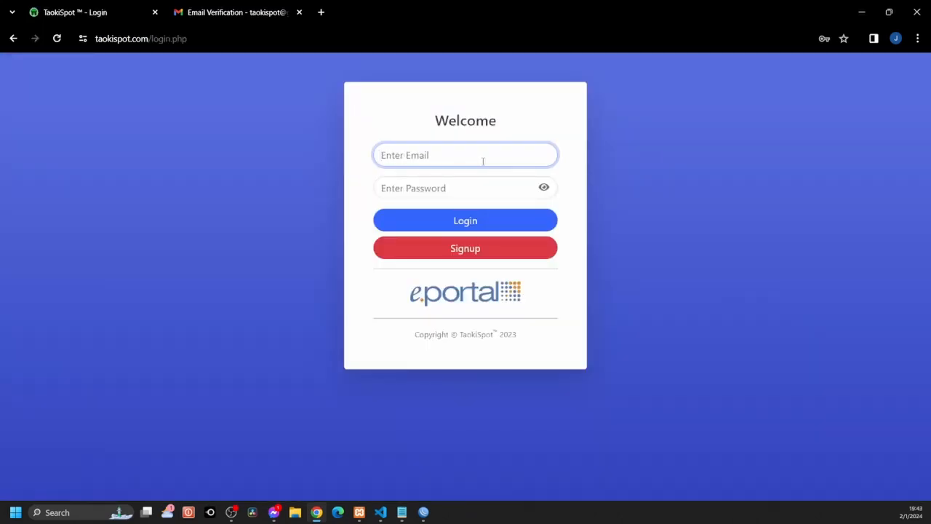
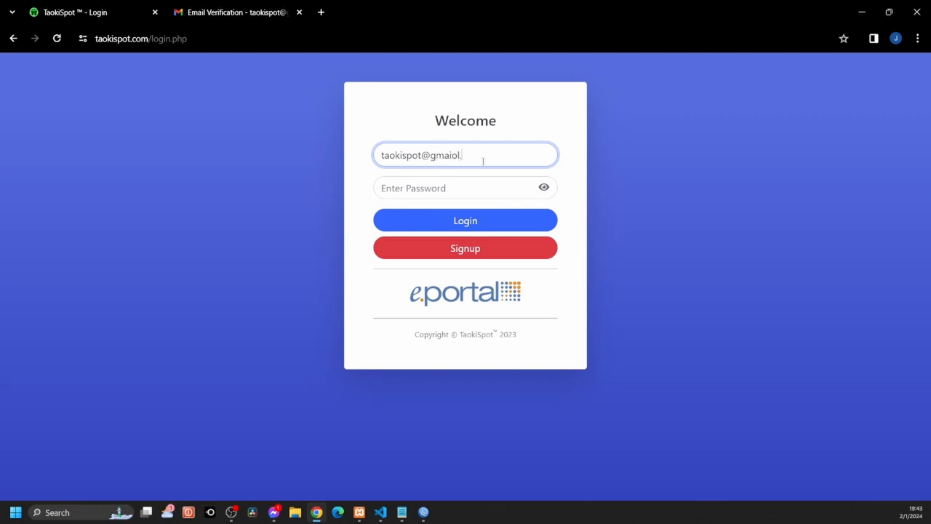
key("Tab")
type("•••••")
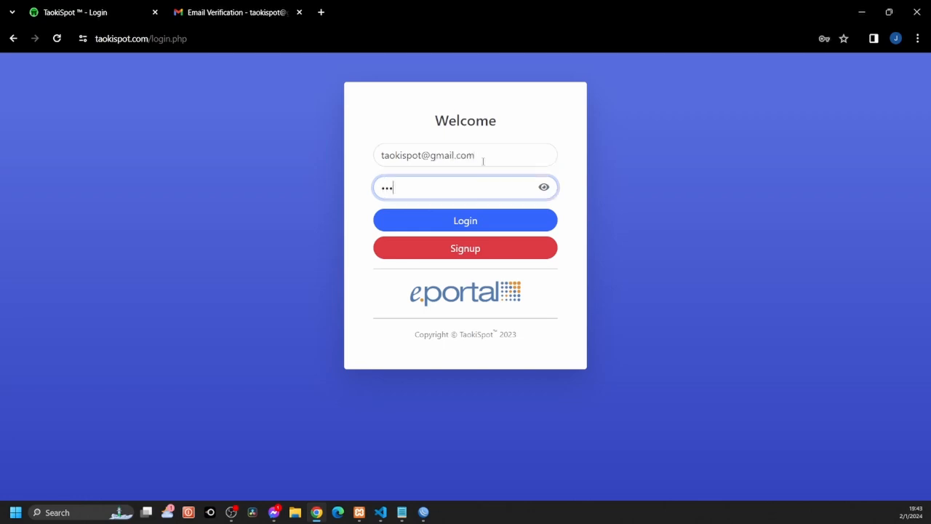
key("Return")
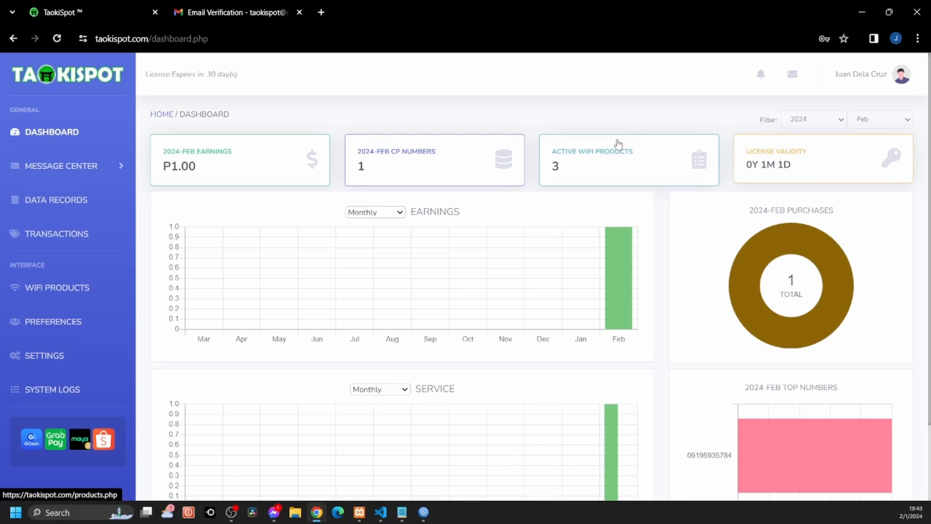
Step: Open the Preferences page and review its company name, owner's name, contact, address and banner message fields and the Default option
left_click(85, 322)
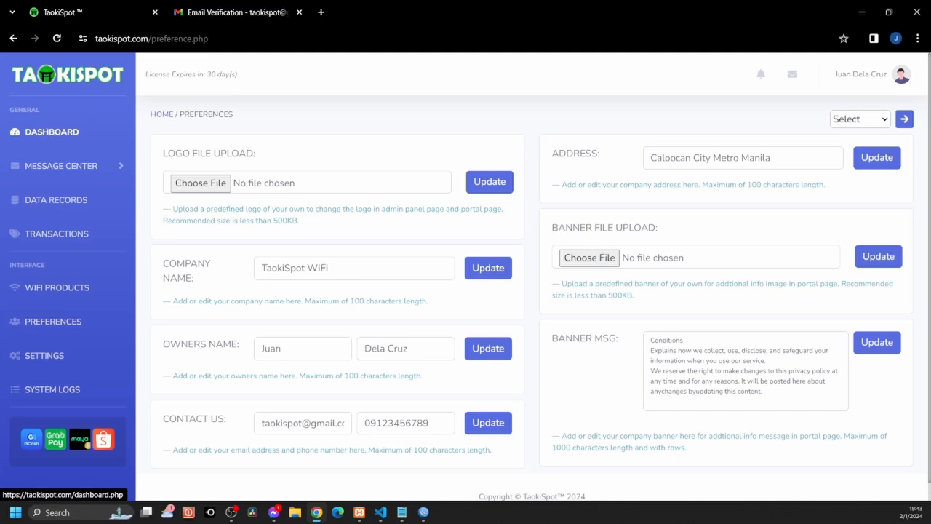
triple_click(300, 269)
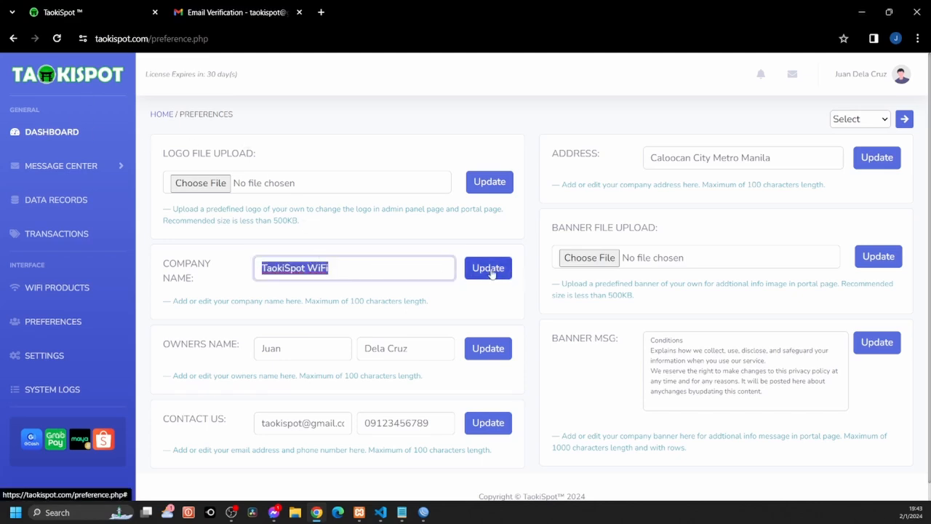
left_click_drag(294, 354, 256, 353)
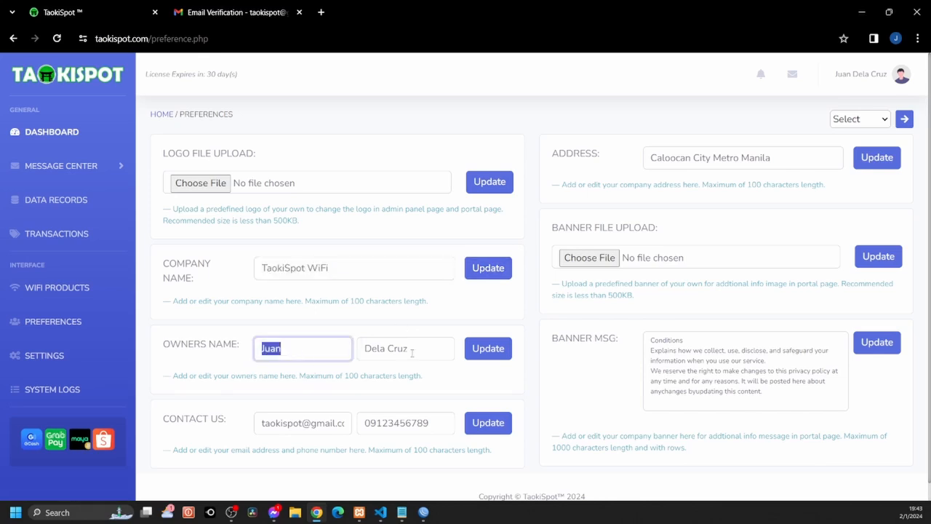
left_click_drag(413, 353, 328, 355)
left_click(299, 422)
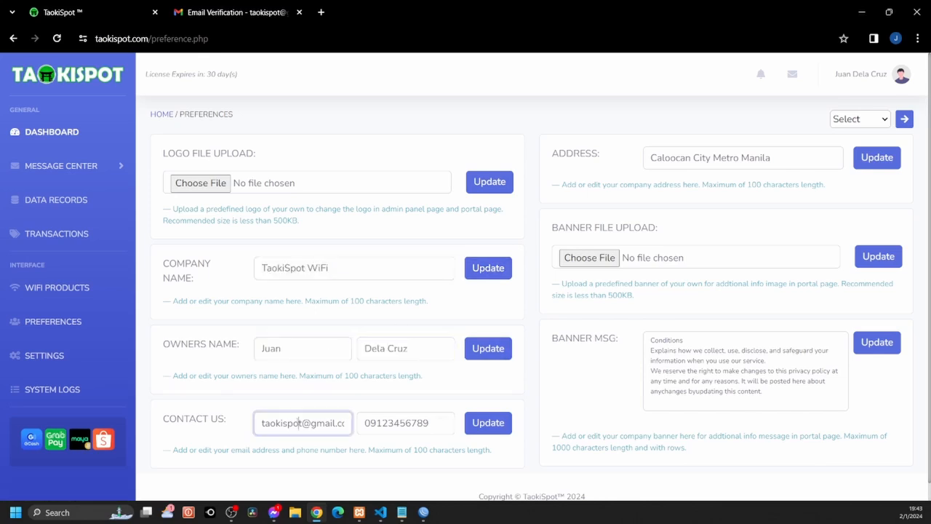
left_click_drag(394, 422, 418, 423)
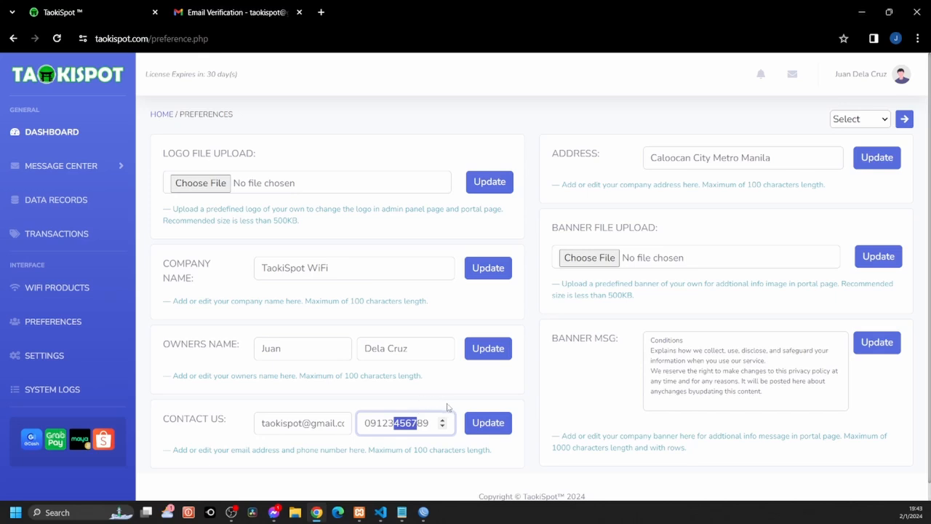
left_click_drag(786, 152, 639, 160)
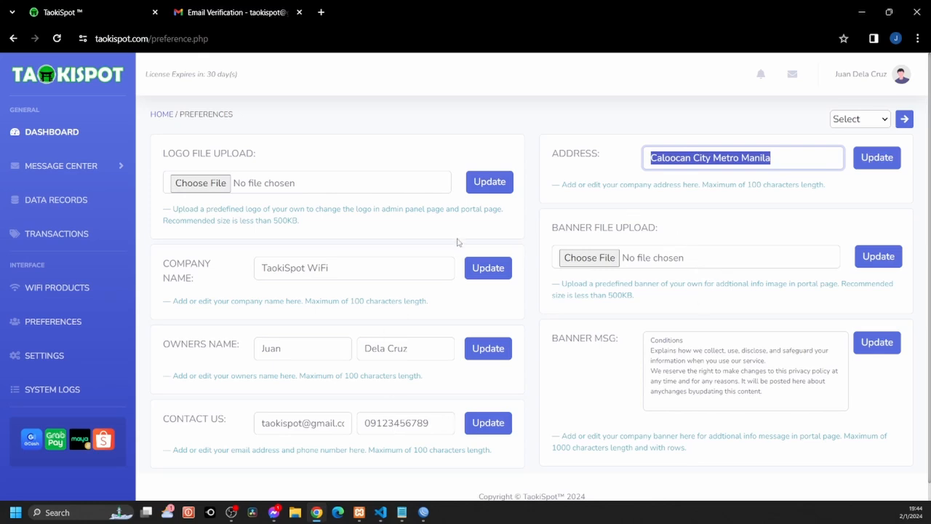
left_click_drag(697, 350, 793, 387)
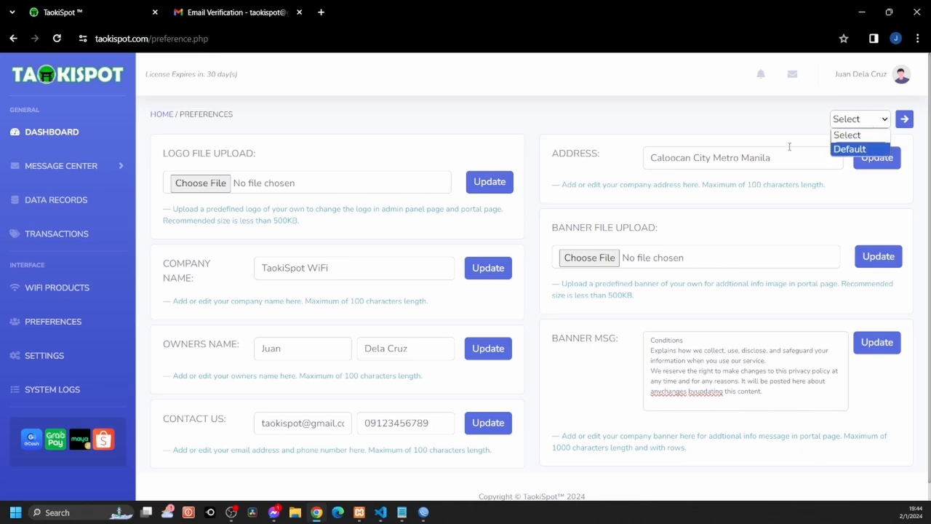
left_click(738, 124)
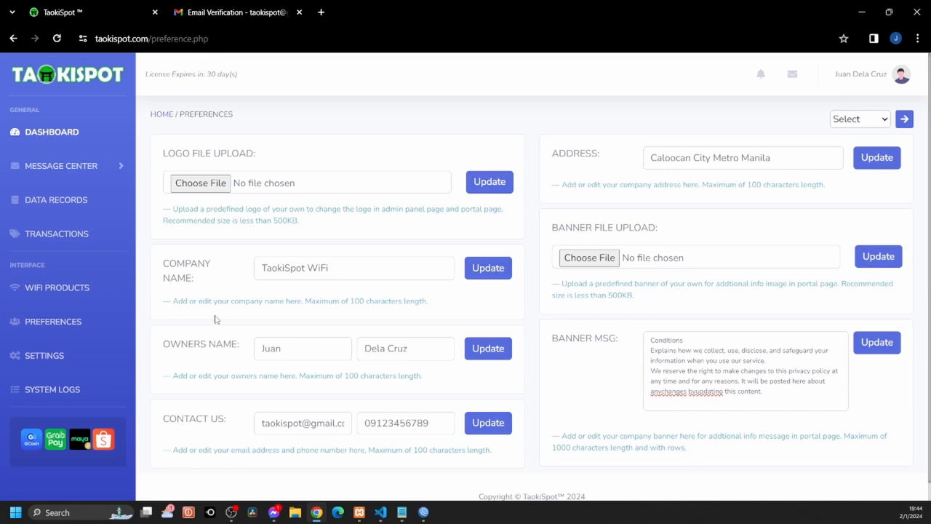
Step: Open the Settings page, review the Services FQDN, and re-enter 172.16.0.1 as the hotspot server's gateway IP address
left_click(56, 356)
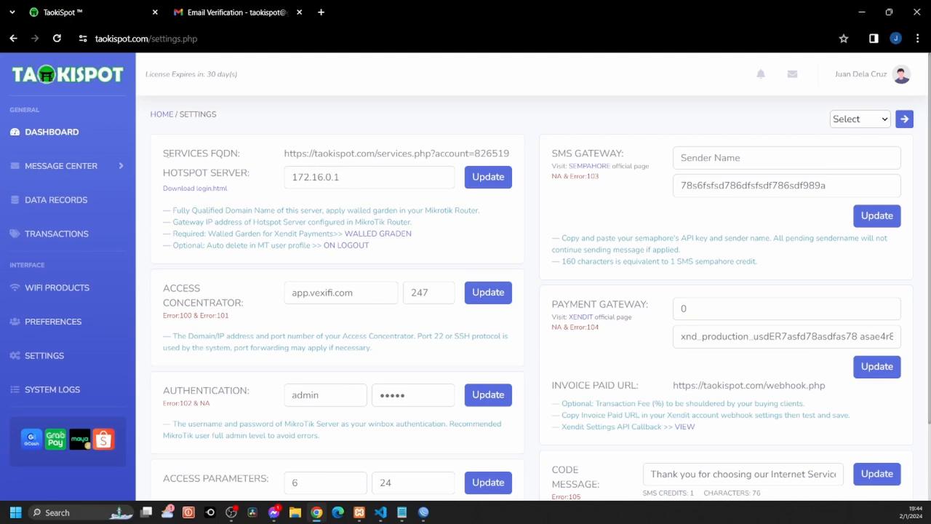
left_click_drag(168, 154, 232, 151)
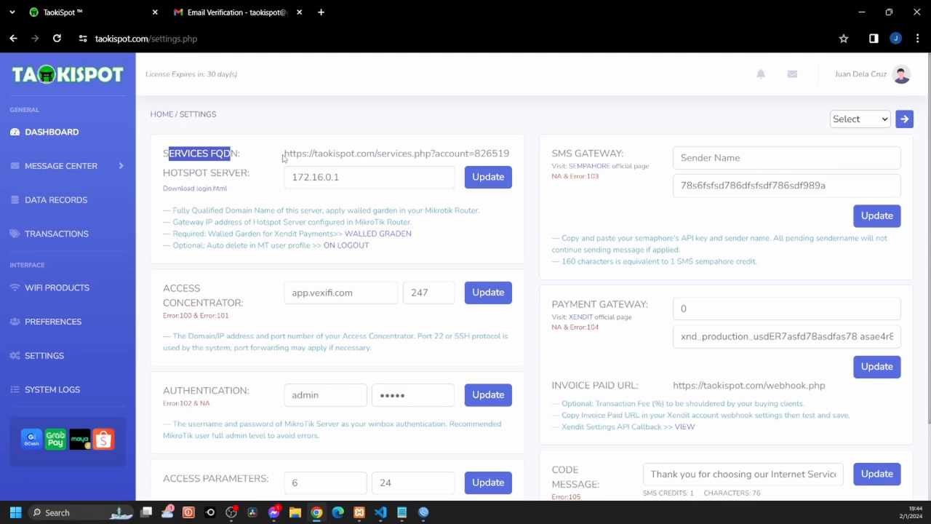
left_click_drag(283, 154, 522, 147)
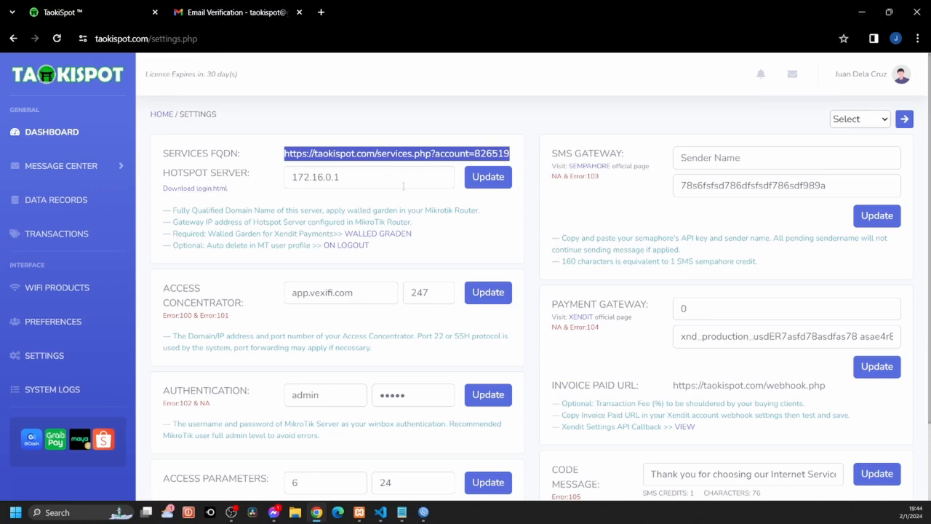
left_click_drag(403, 187, 251, 189)
key("ctrl+c")
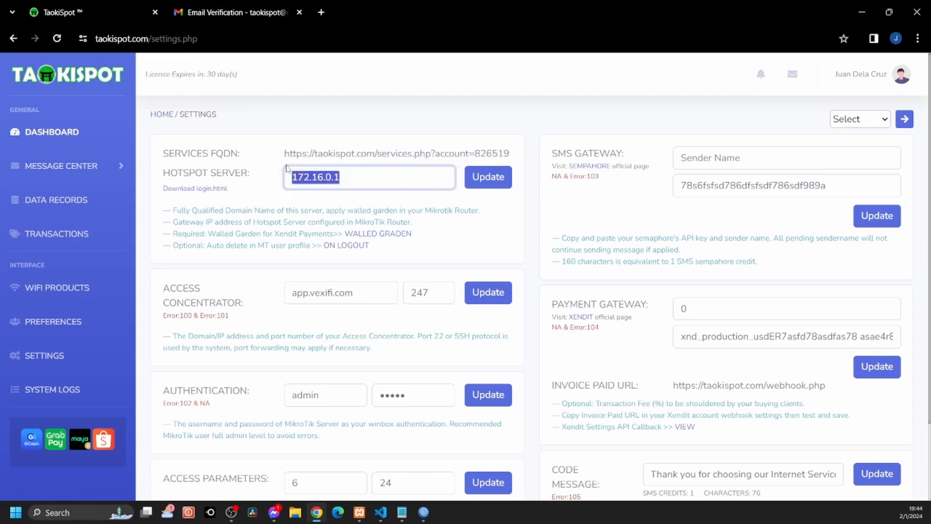
key("BackSpace")
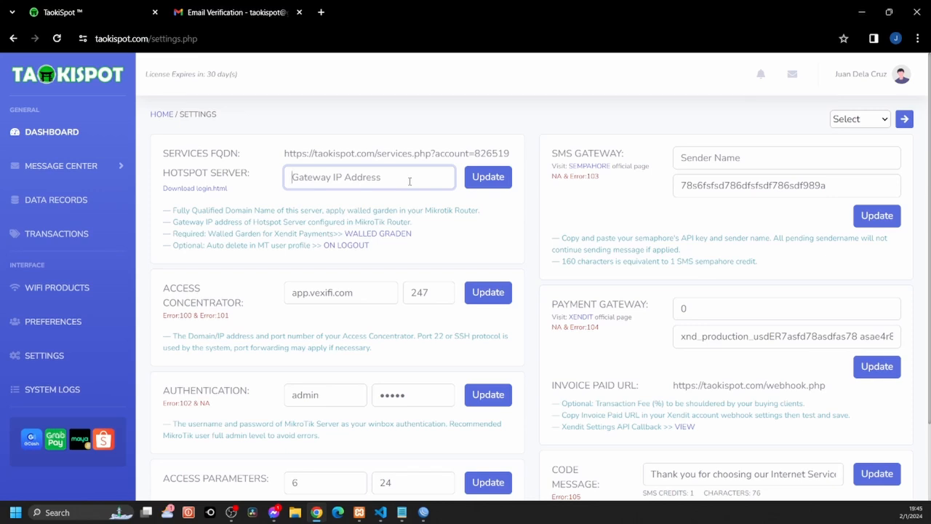
key("ctrl+v")
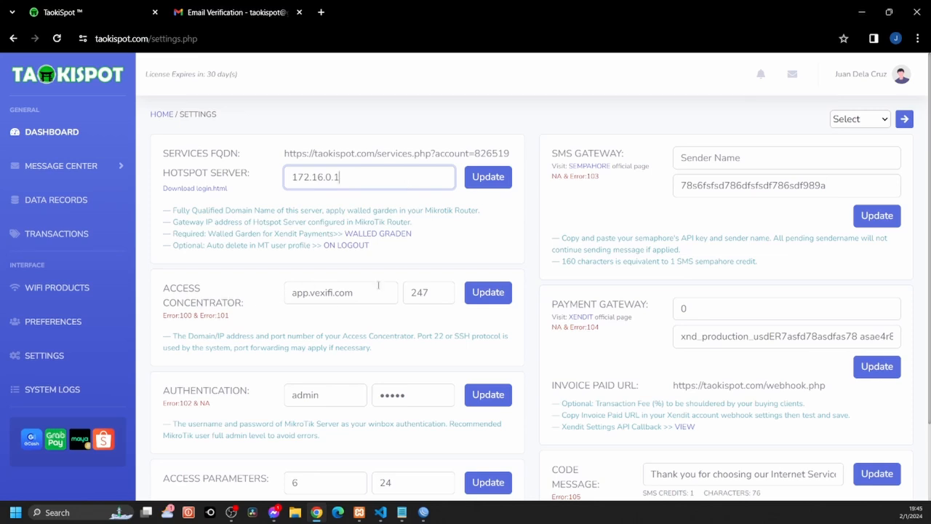
Step: Clear and re-enter app.vexifi.com as the access concentrator's domain, and look at its port number
left_click(223, 296)
key("ctrl+c")
key("BackSpace")
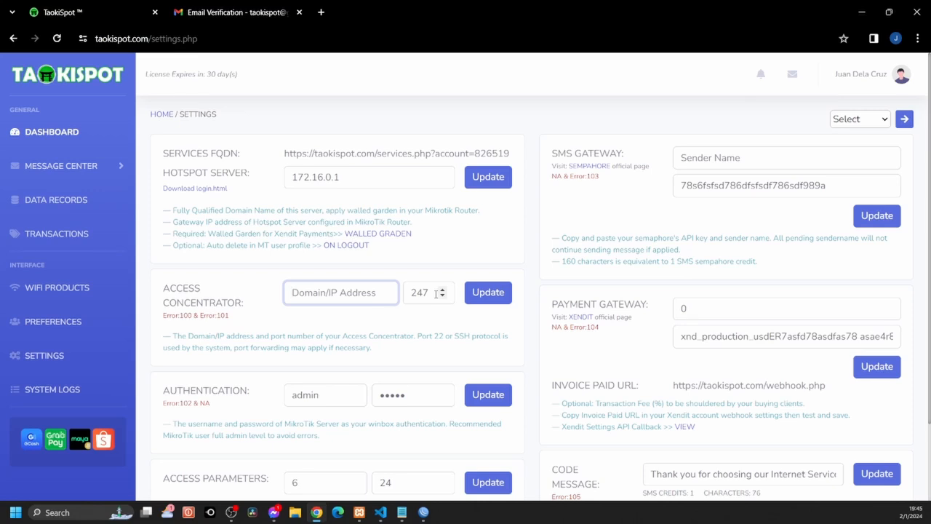
key("ctrl+v")
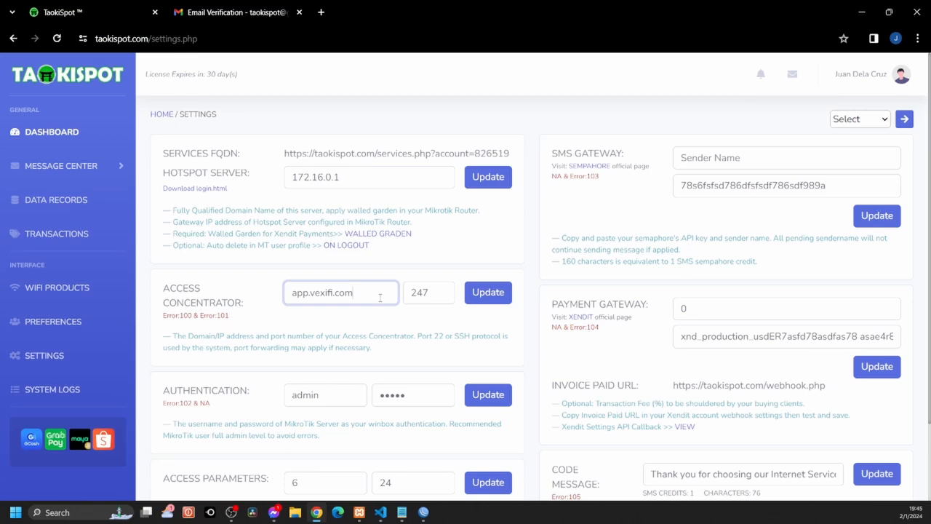
double_click(418, 298)
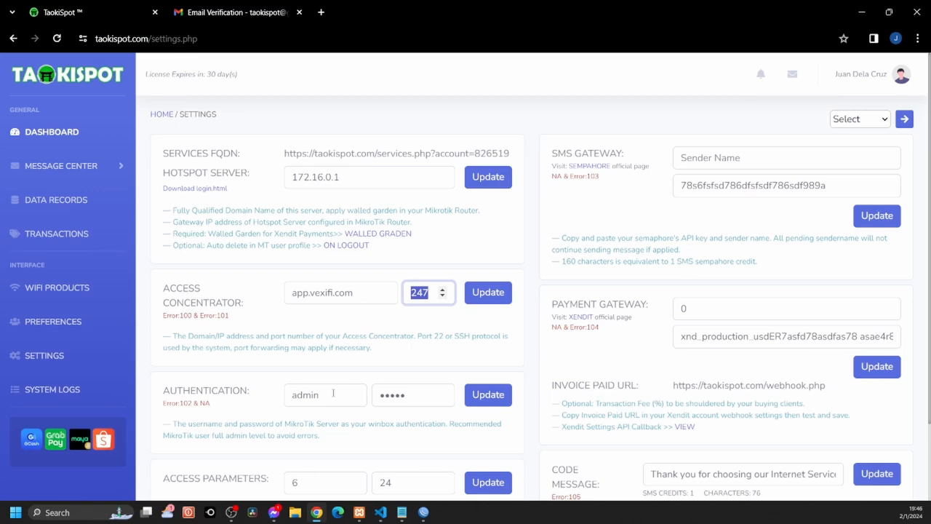
left_click(467, 260)
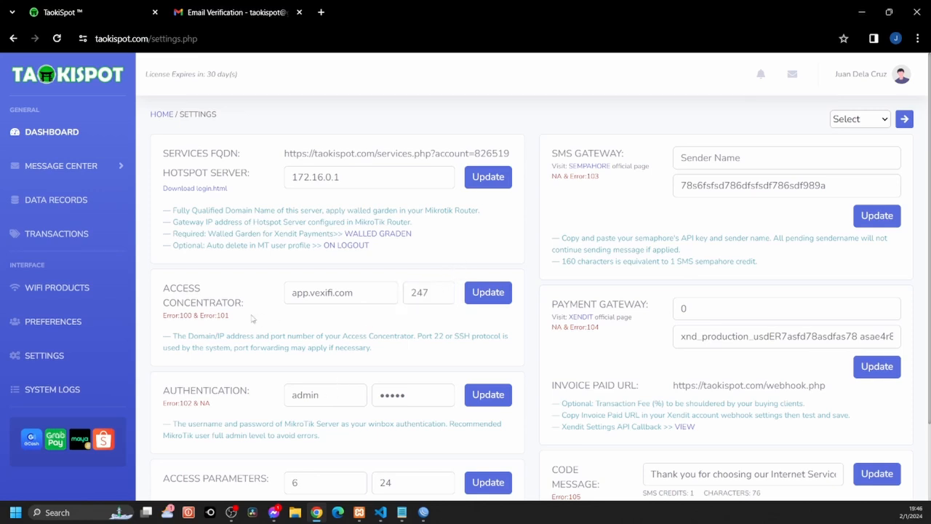
Step: Review the access concentrator and authentication settings, and run the Connect action to test the MikroTik router connection
left_click_drag(166, 287, 233, 304)
left_click(178, 391)
left_click_drag(177, 390, 240, 391)
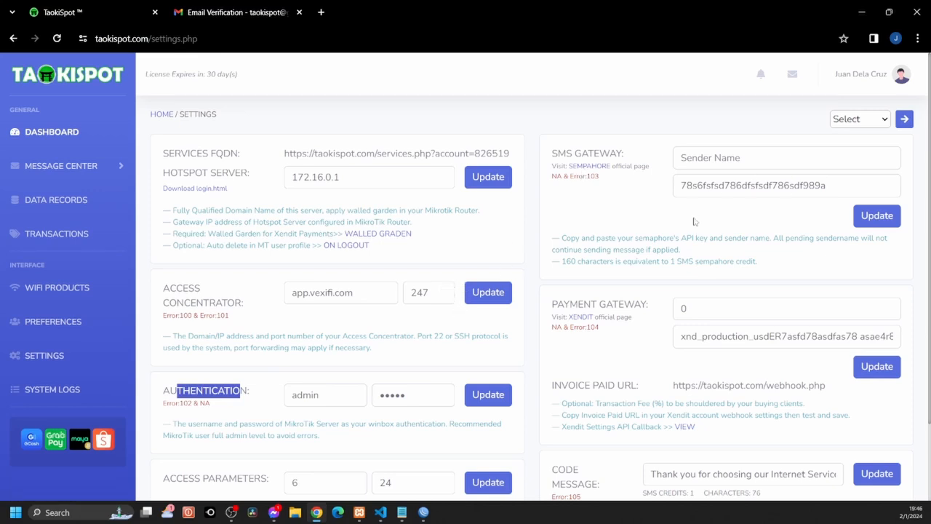
left_click(351, 336)
left_click(859, 118)
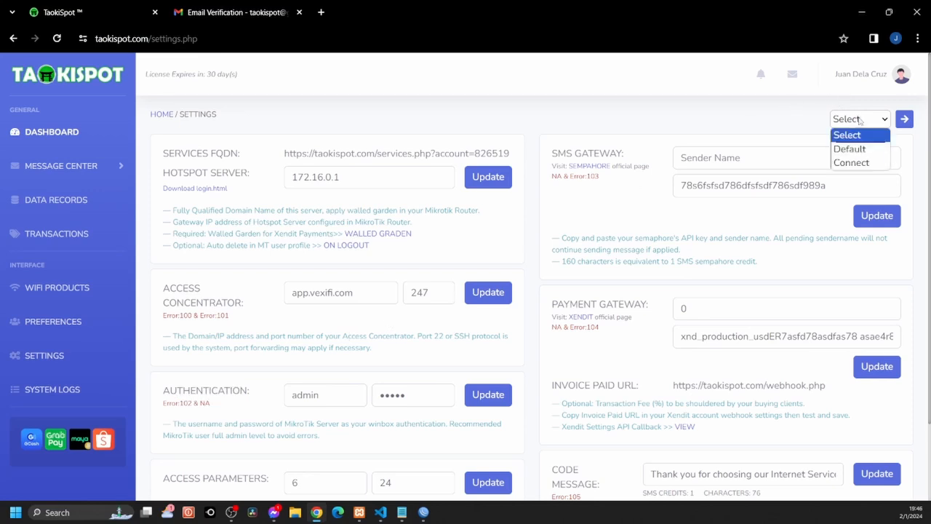
left_click(862, 163)
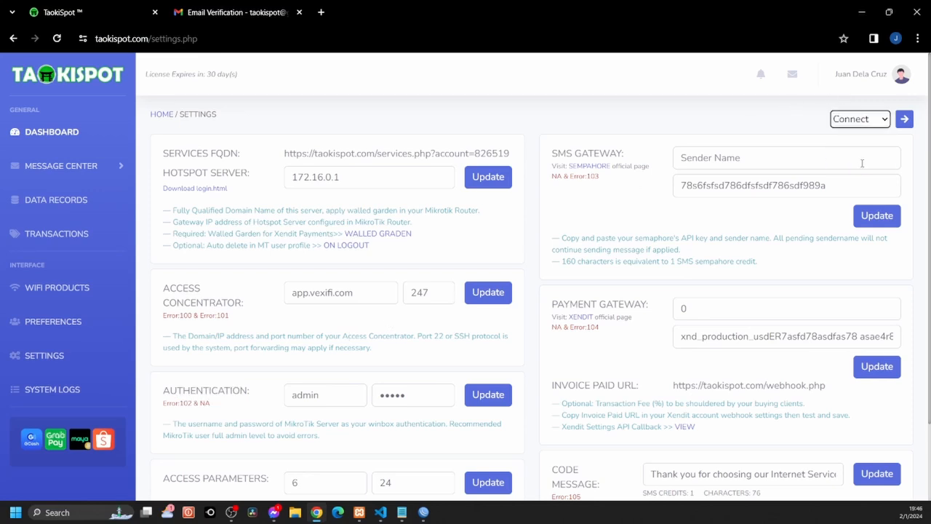
left_click(904, 120)
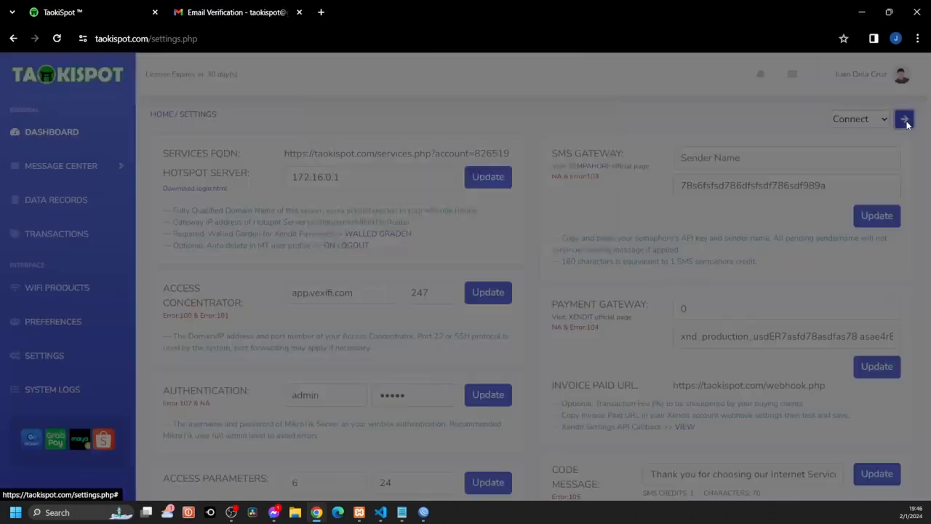
left_click(489, 224)
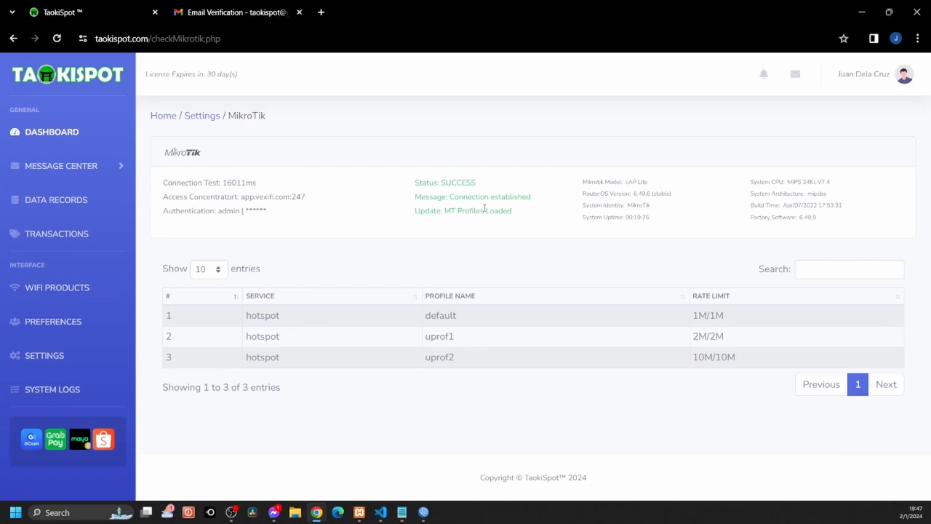
Step: Examine the MikroTik connection status, profile update message and the table of hotspot profiles with their rate limits
double_click(448, 183)
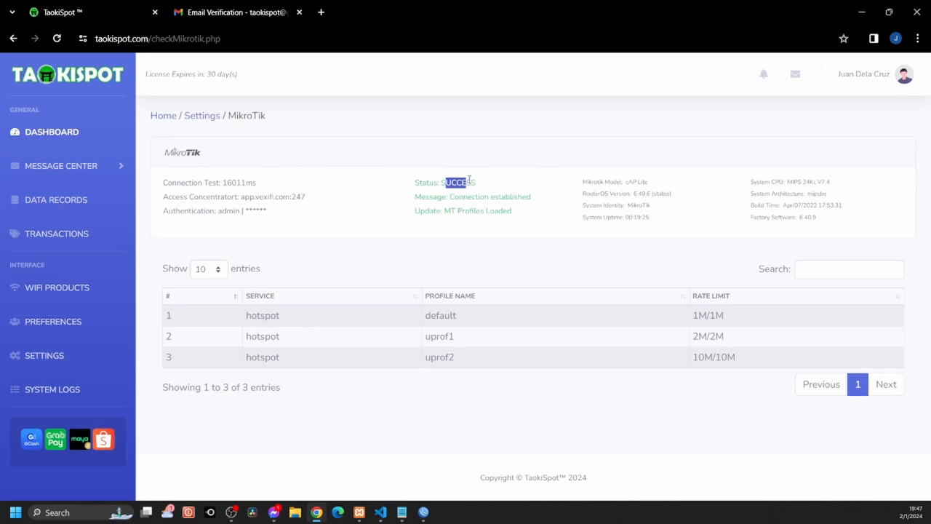
left_click(517, 212)
left_click_drag(445, 212, 519, 216)
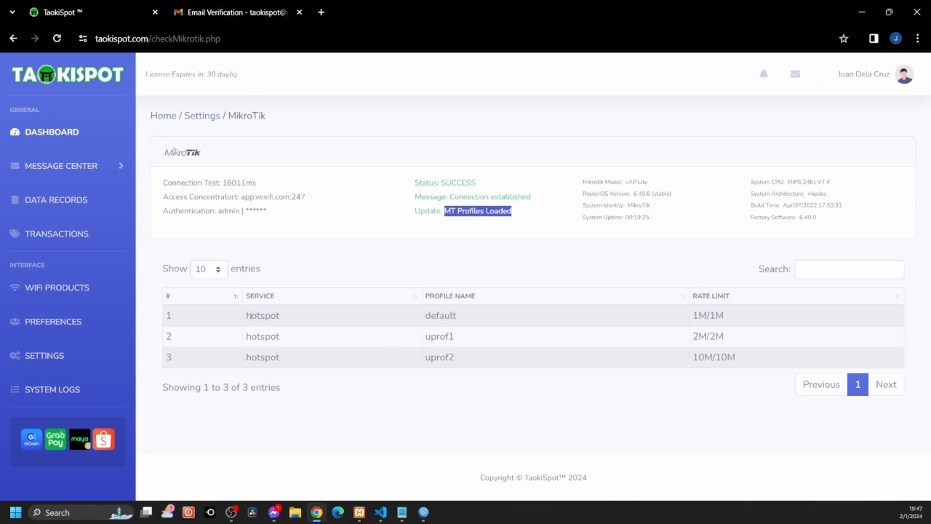
left_click_drag(254, 315, 735, 357)
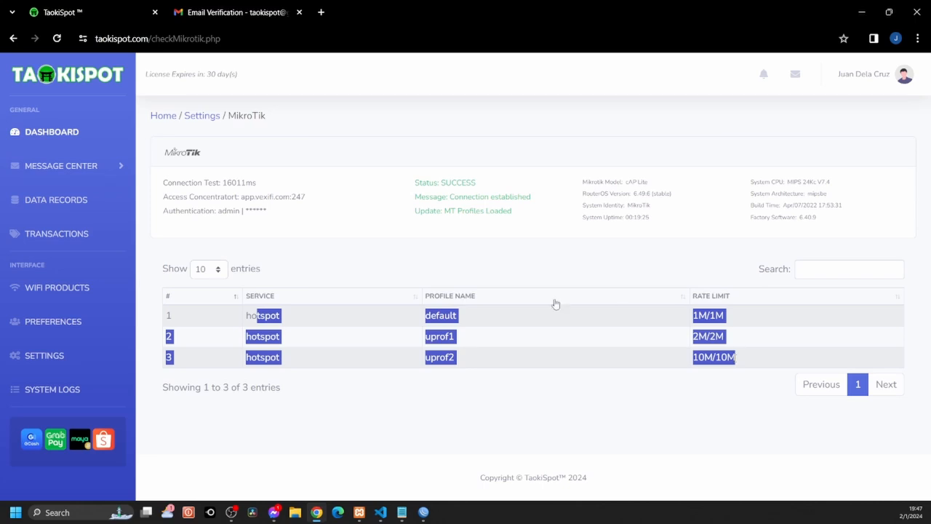
Step: Return to the Settings page and re-enter the access parameters with an OTP length of 6 characters and a reset of 24 hours
left_click(76, 359)
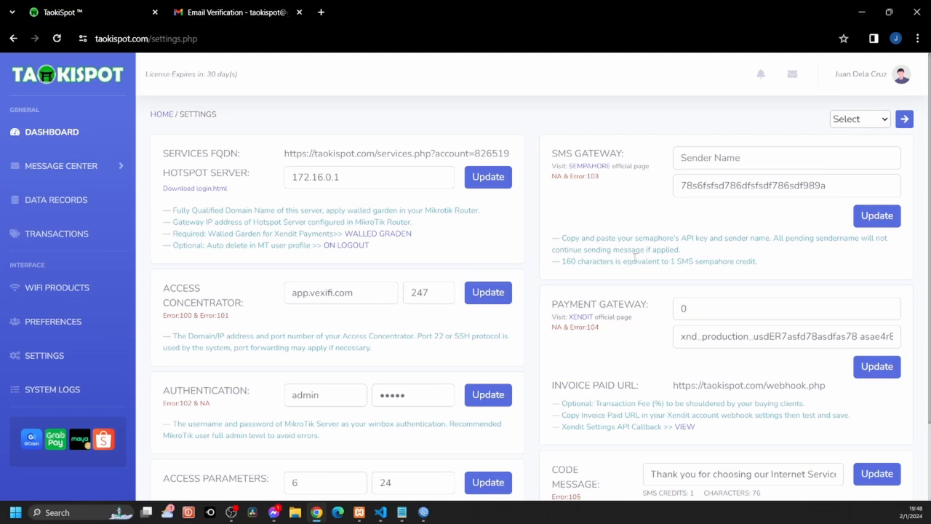
scroll(634, 256, "down", 2)
left_click_drag(174, 386, 292, 378)
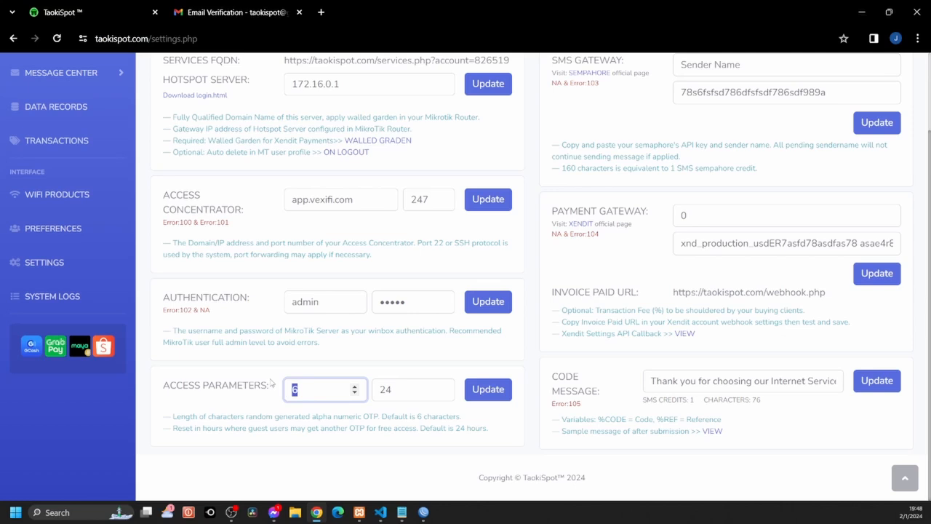
key("BackSpace")
type("6")
key("BackSpace")
type("26")
key("BackSpace")
key("BackSpace")
type("6")
key("Tab")
key("BackSpace")
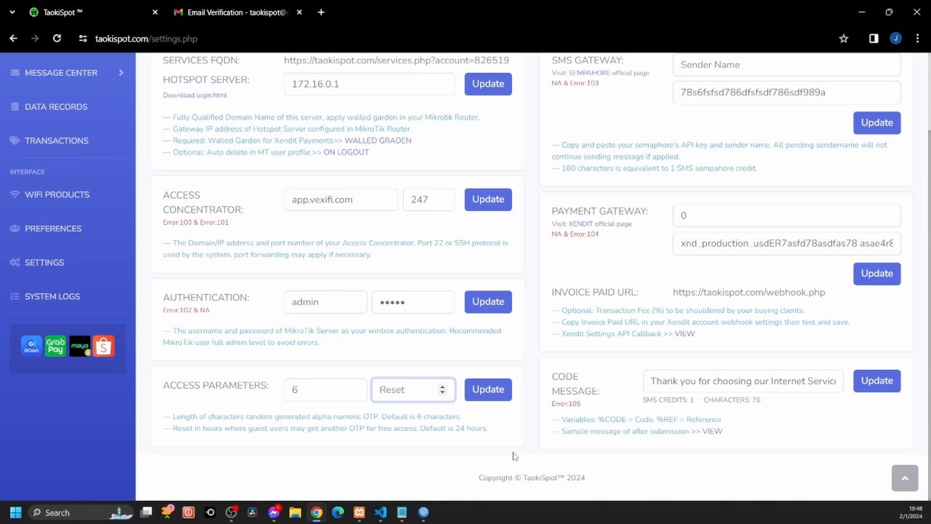
type("24")
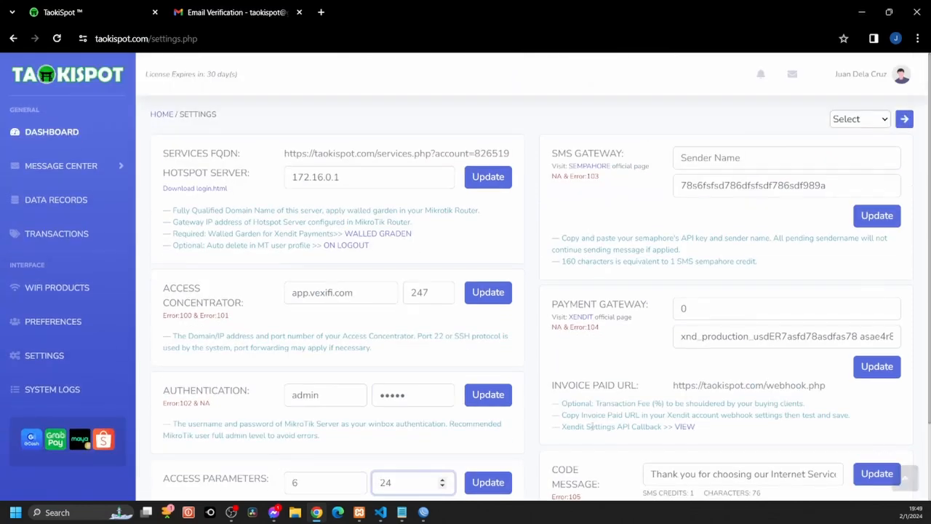
Step: Clear and re-enter the SMS gateway's API key and set its sender name to Taoki
scroll(534, 452, "up", 2)
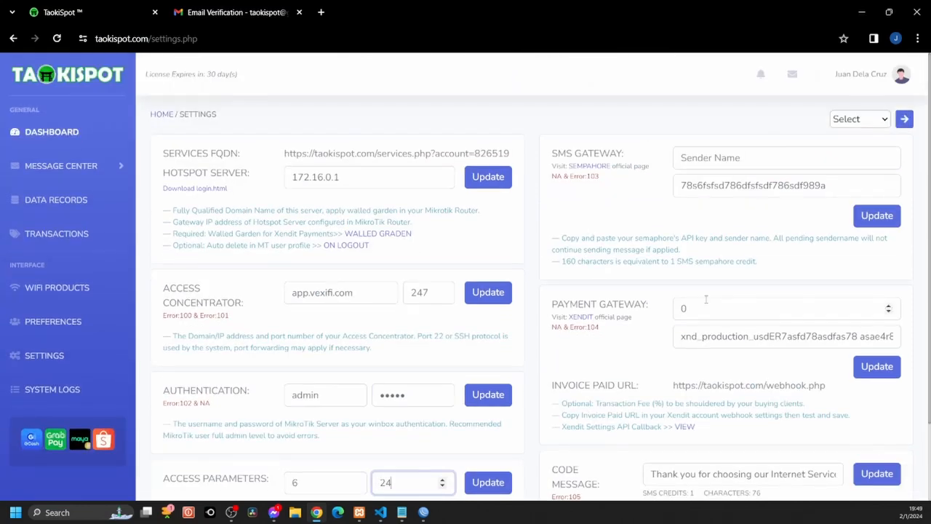
double_click(789, 186)
key("ctrl+c")
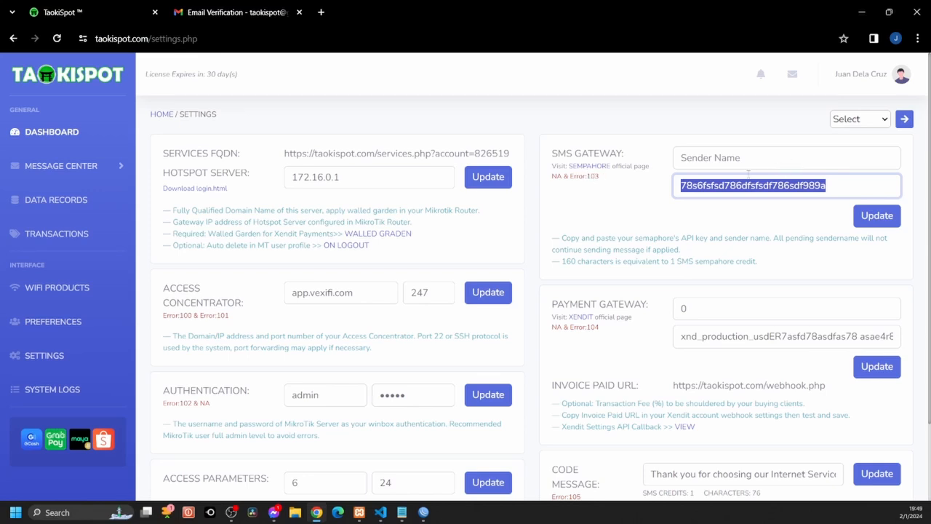
key("BackSpace")
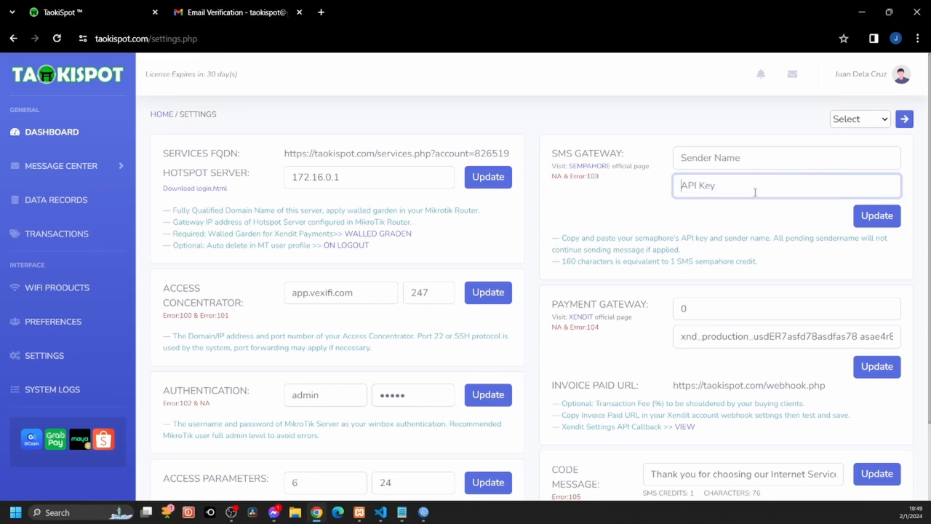
key("ctrl+v")
left_click(780, 160)
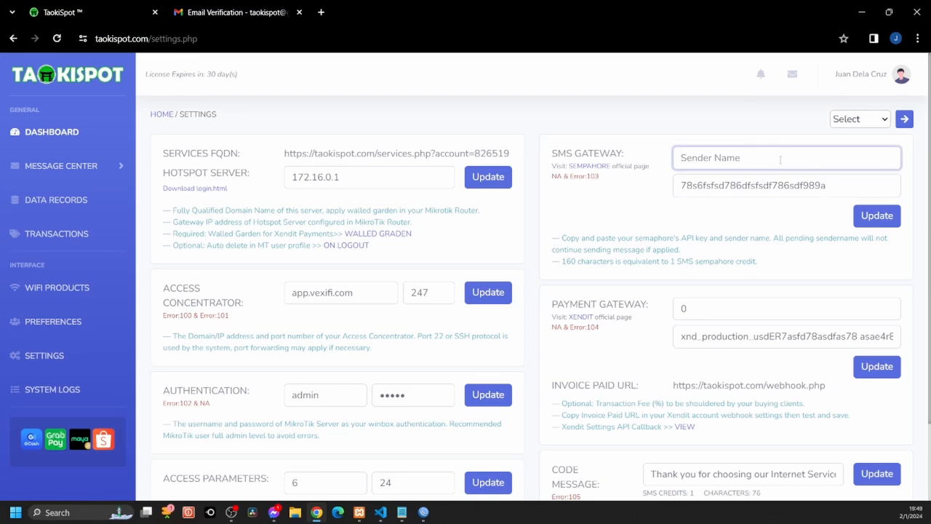
type("Taoki")
Step: Clear and re-enter the payment gateway's API key, and leave its transaction fee percentage empty
scroll(695, 284, "down", 1)
left_click(770, 276)
key("ctrl+a")
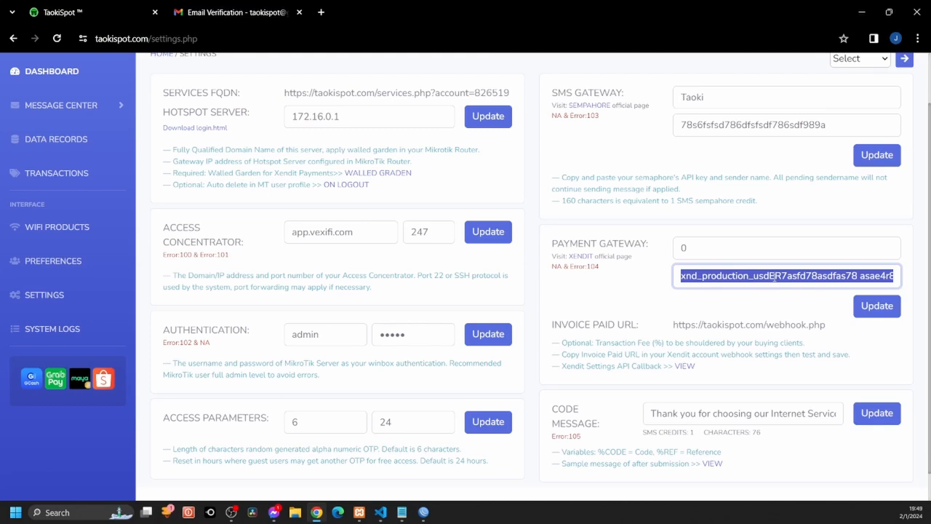
key("BackSpace")
key("ctrl+v")
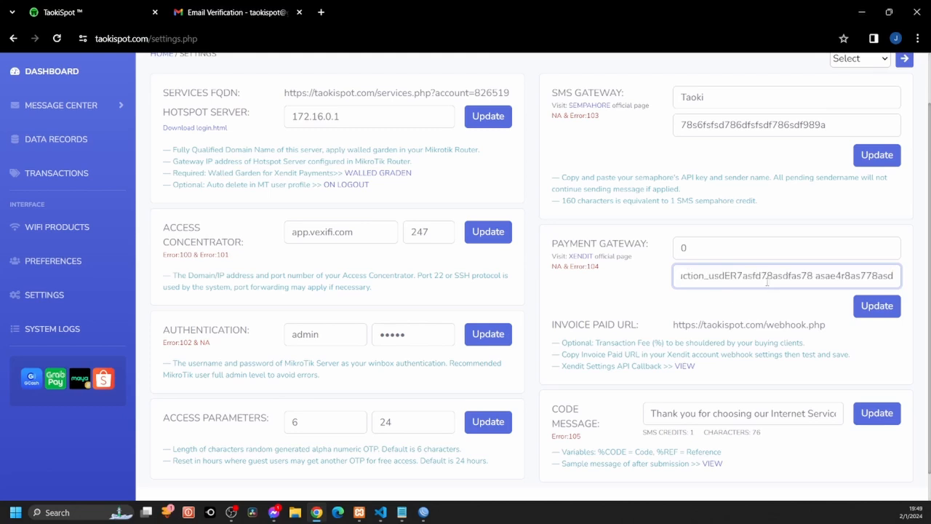
left_click(753, 249)
key("BackSpace")
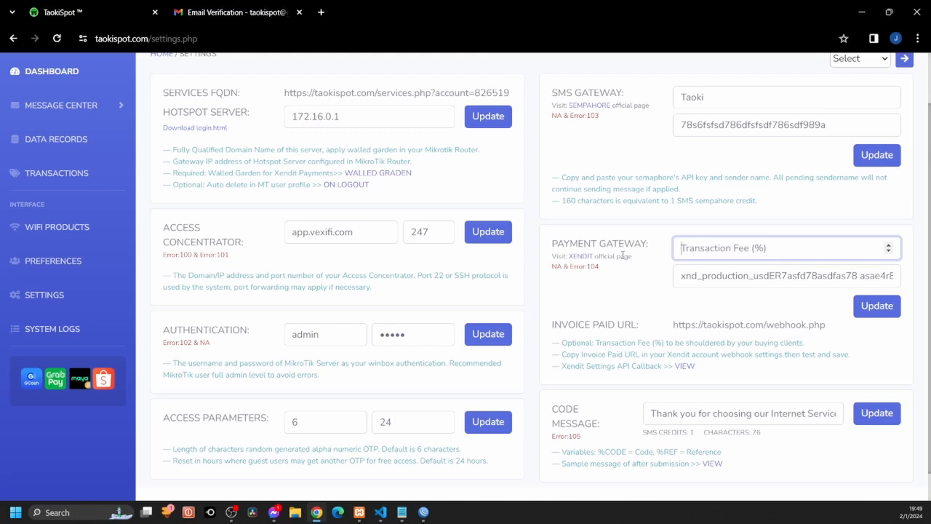
type("2")
key("BackSpace")
Step: Highlight the payment gateway's Invoice Paid URL label and its webhook address
left_click_drag(551, 327, 657, 321)
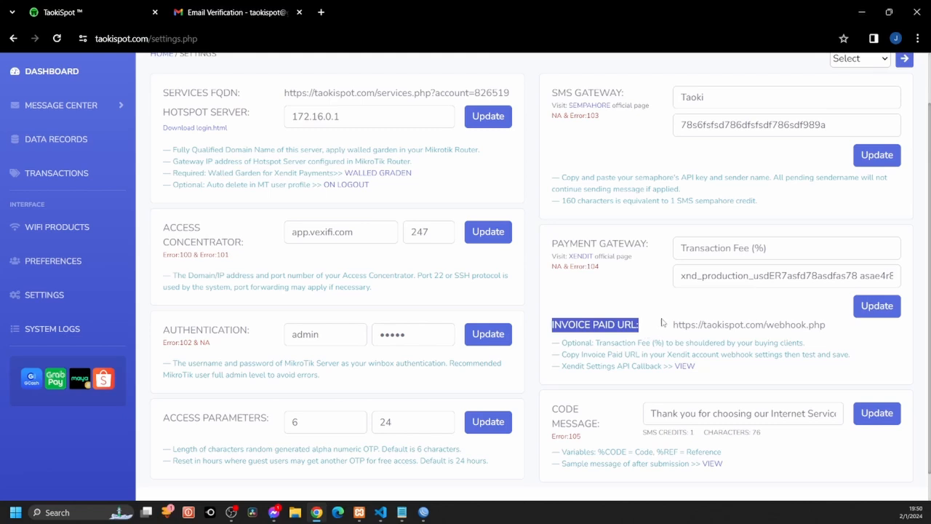
left_click(674, 324)
left_click_drag(675, 324, 840, 324)
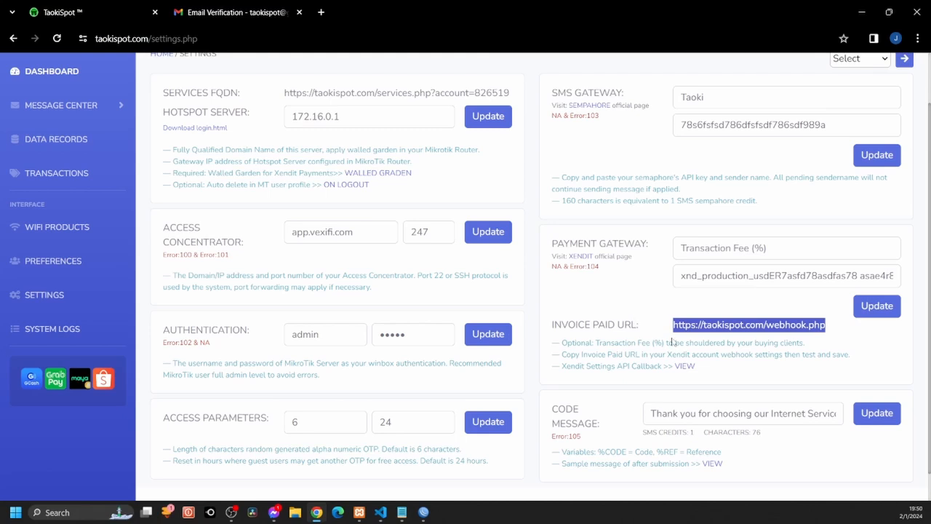
Step: View the Xendit Settings API Callback example, examine its Invoices paid URL, Test and save option and response status, and close it
left_click(690, 368)
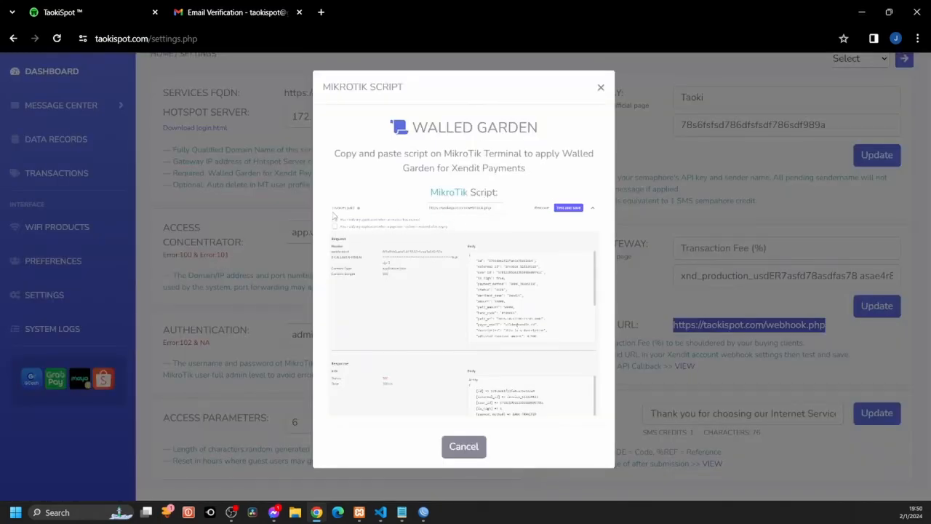
scroll(348, 213, "up", 5)
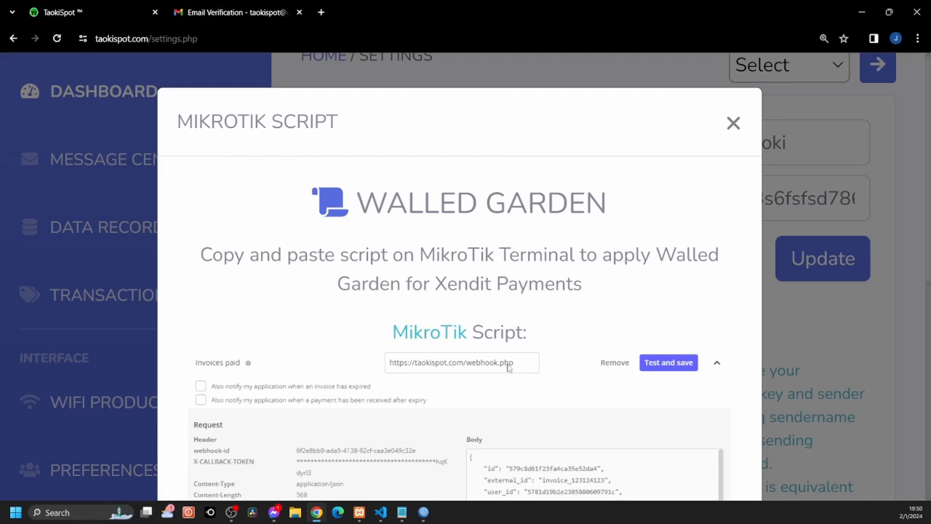
scroll(670, 364, "down", 3)
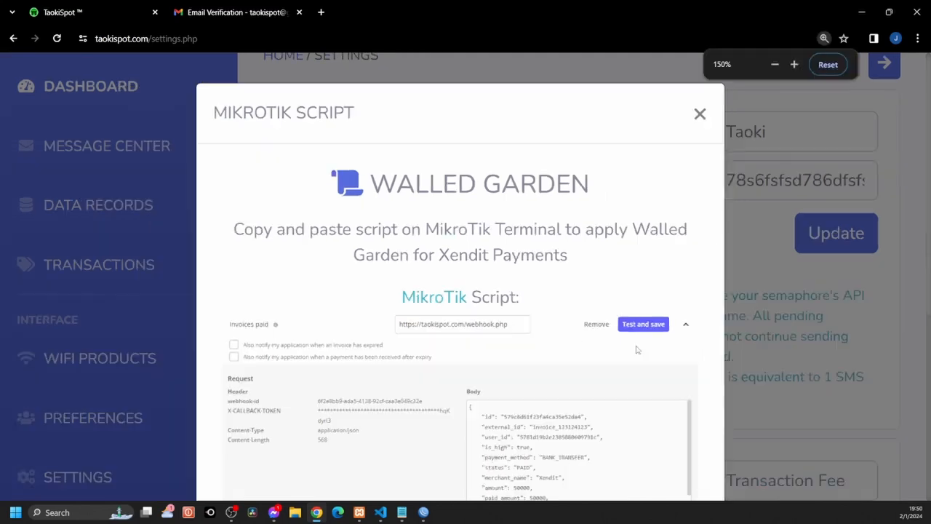
scroll(368, 426, "up", 4)
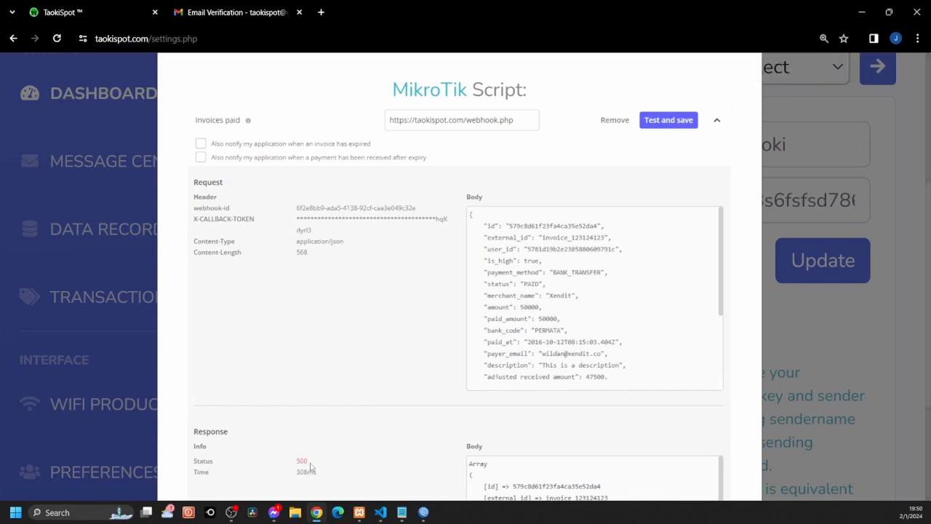
scroll(598, 325, "down", 1)
scroll(598, 324, "up", 2)
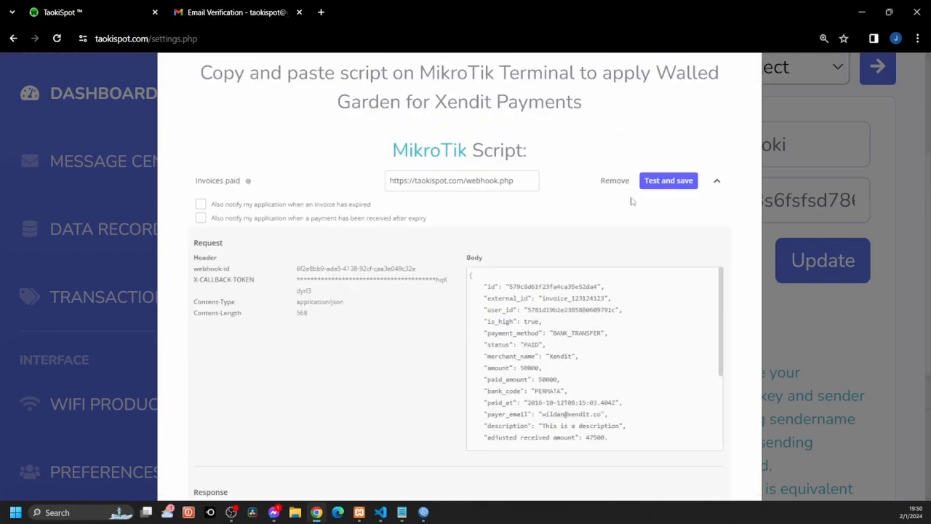
scroll(632, 223, "down", 2)
scroll(632, 220, "down", 3)
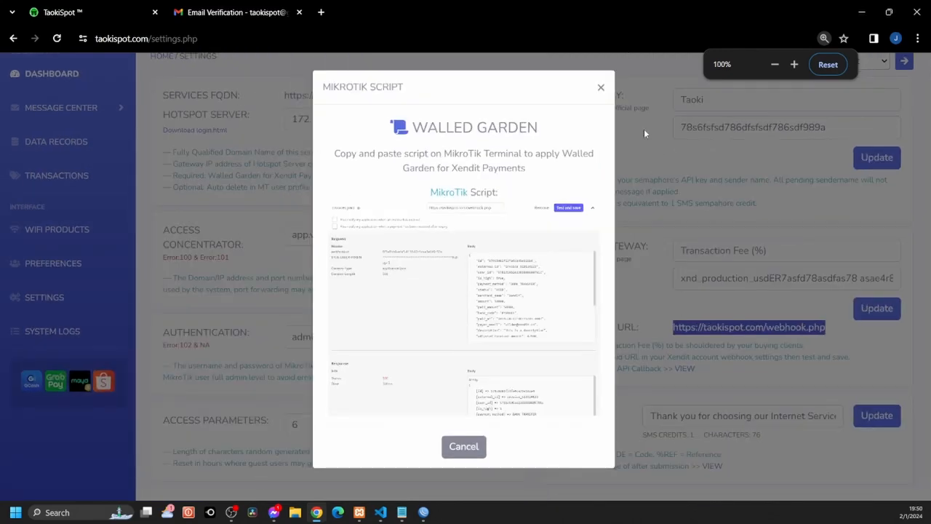
left_click(601, 88)
left_click(746, 301)
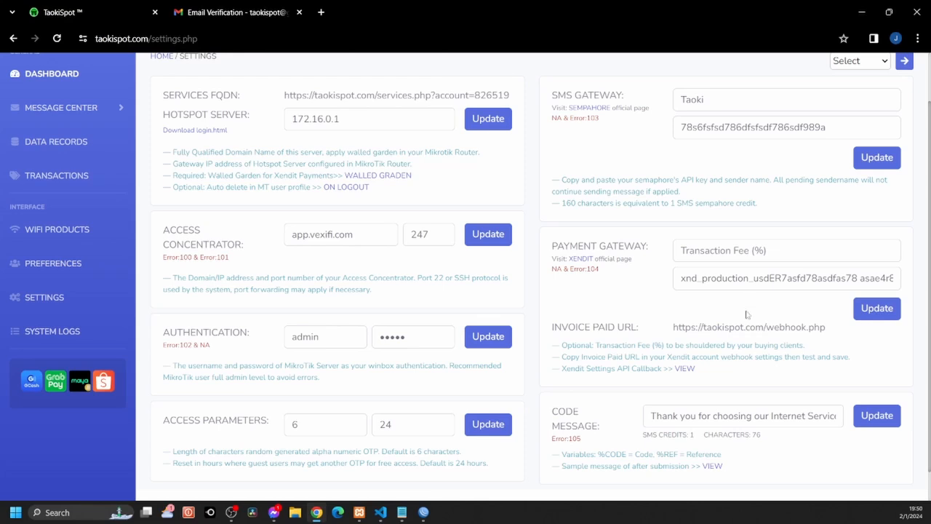
Step: Review the code message text and its sample, comparing the %CODE and %REF variables with their output, and close the sample
left_click_drag(650, 415, 887, 416)
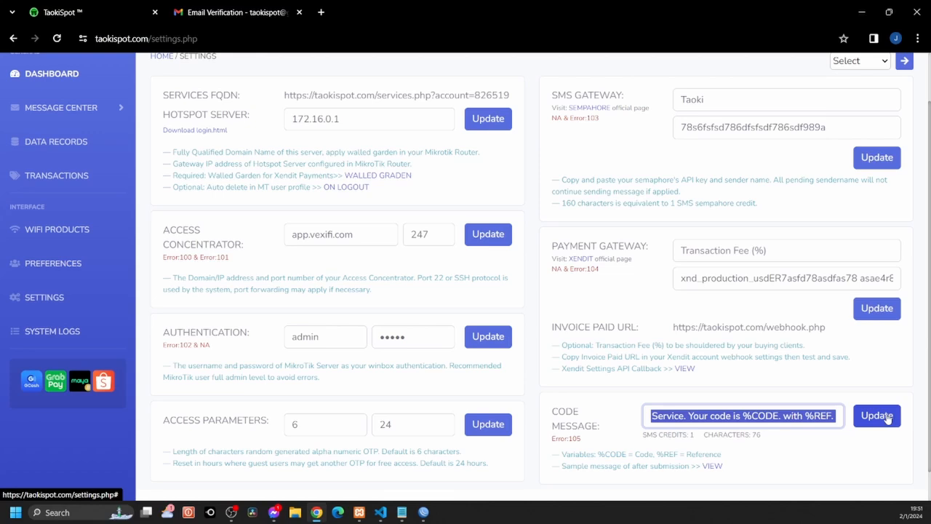
left_click(712, 465)
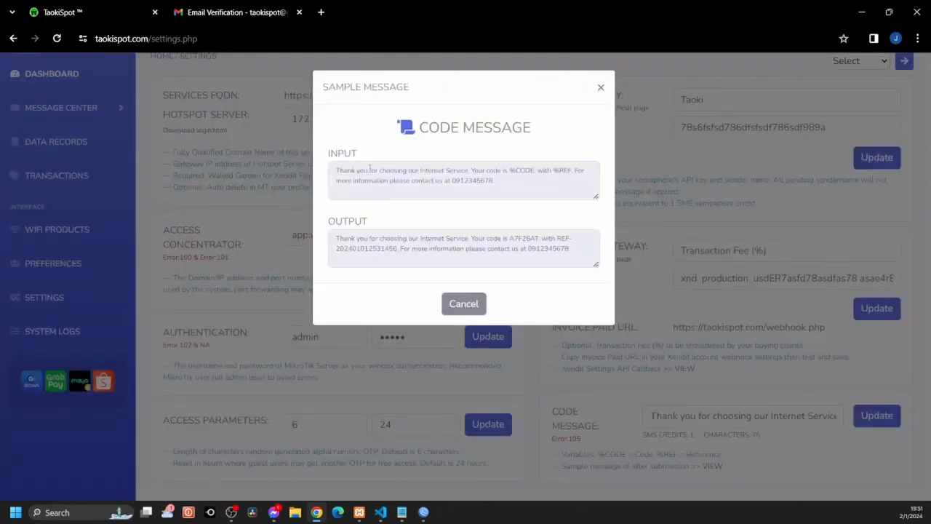
left_click_drag(509, 169, 572, 169)
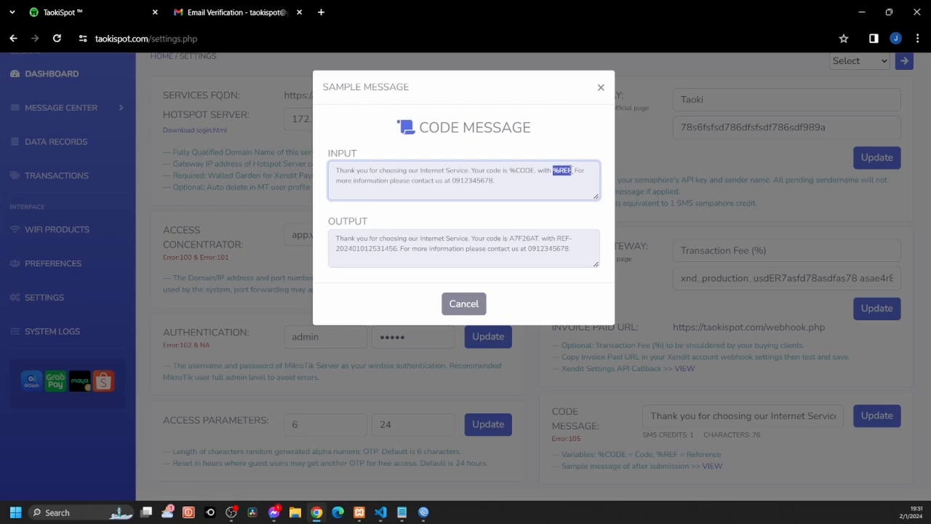
left_click_drag(509, 237, 536, 237)
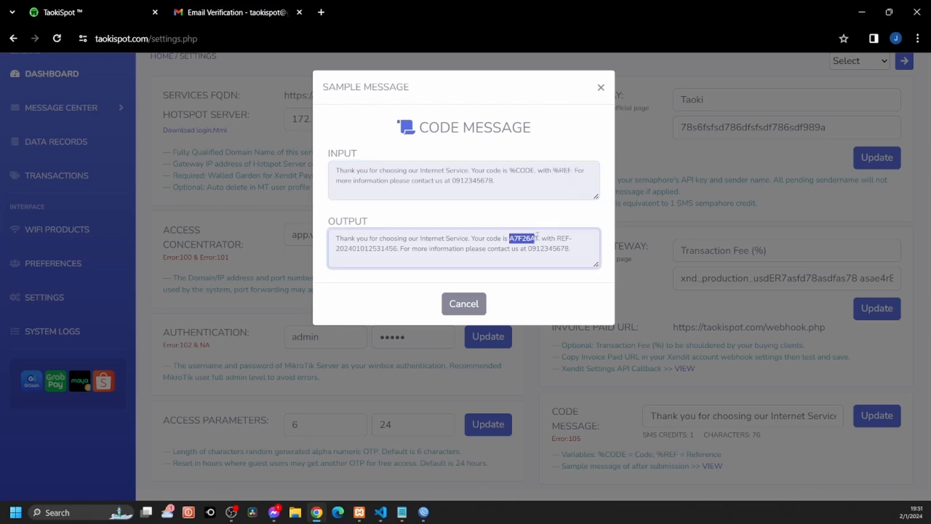
double_click(339, 249)
left_click(474, 304)
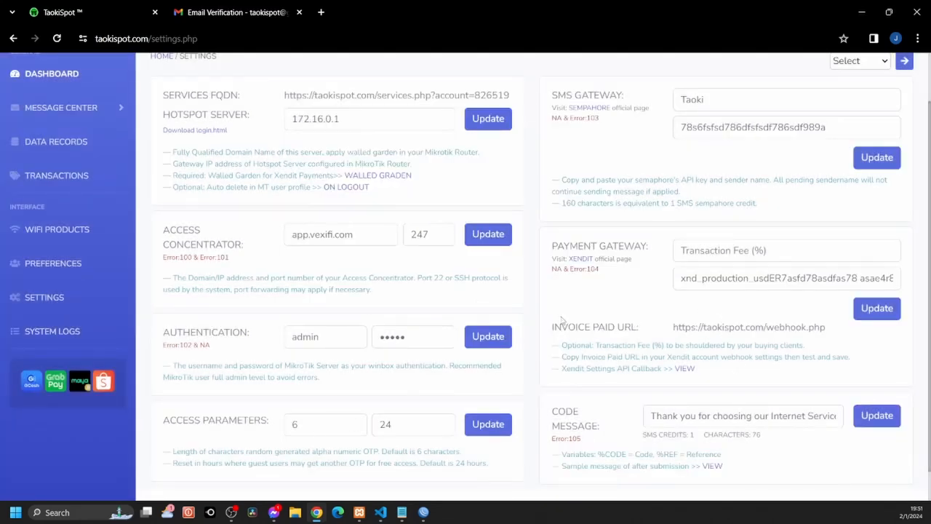
Step: Highlight the Services FQDN address, download the hotspot server's login.html, and open the file in Notepad
scroll(561, 320, "up", 1)
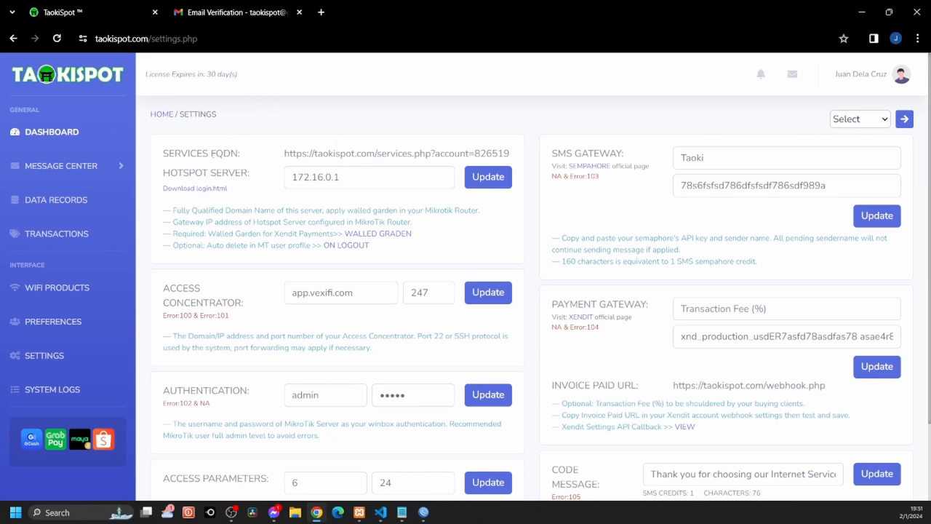
left_click_drag(210, 154, 504, 154)
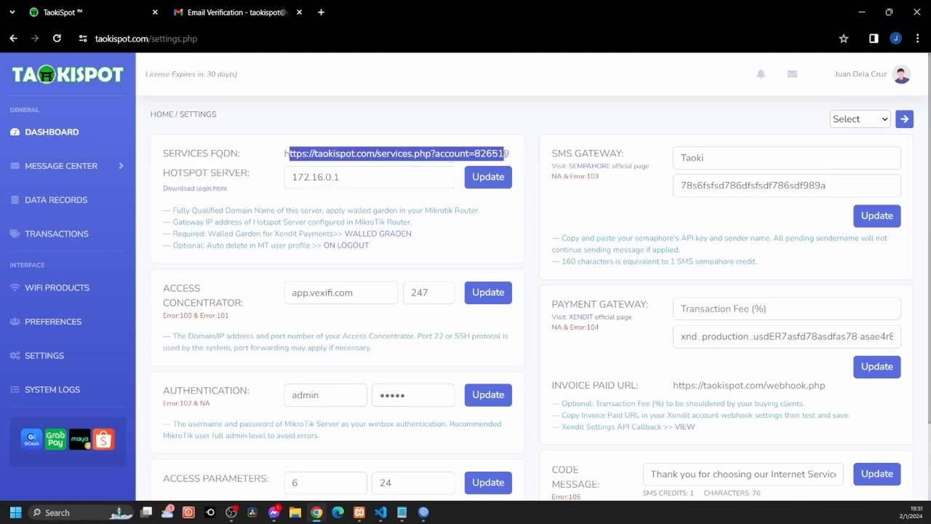
left_click(210, 191)
left_click(853, 42)
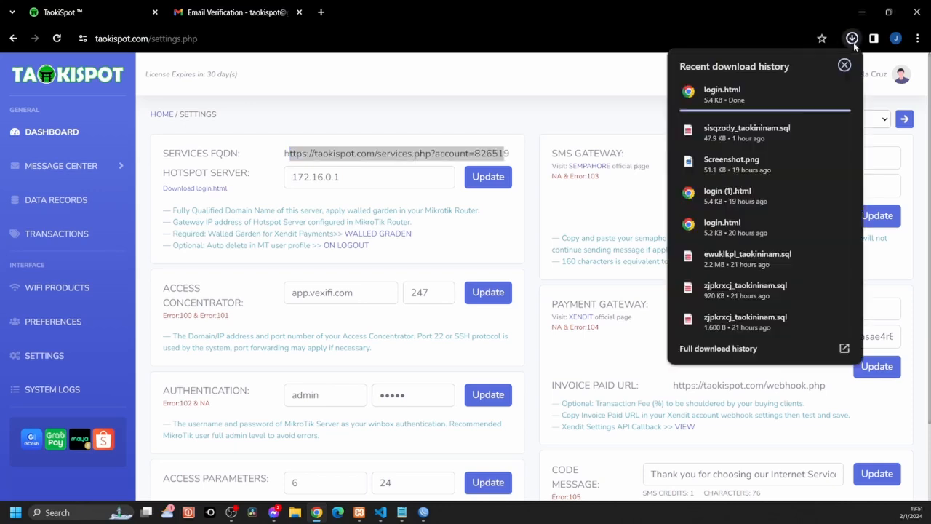
left_click(820, 92)
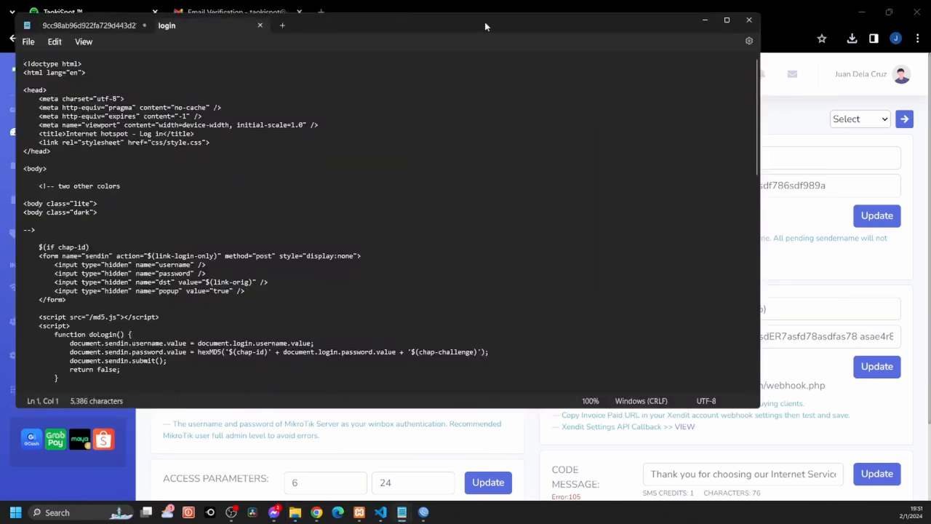
left_click_drag(484, 22, 542, 58)
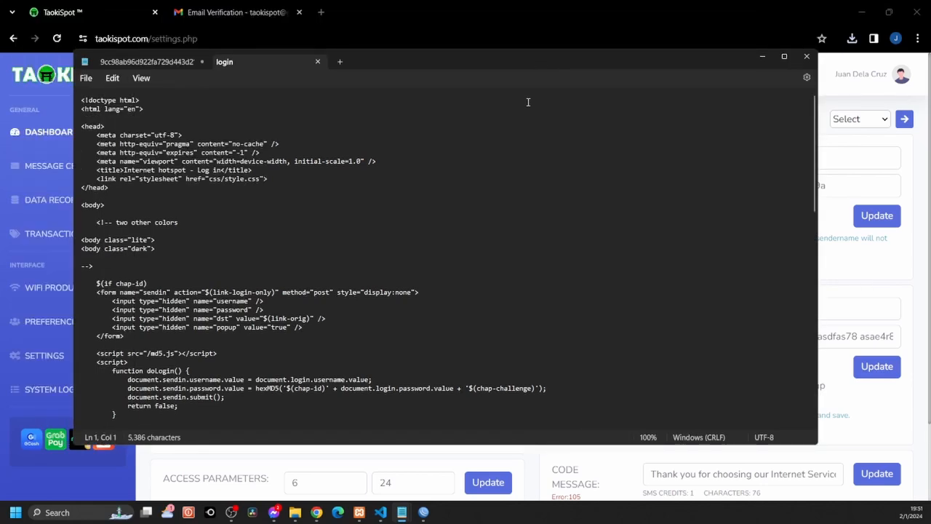
Step: Replace the XXXXXX placeholder in the login file's Choose Services link with the account number copied from the Services FQDN
scroll(351, 337, "down", 10)
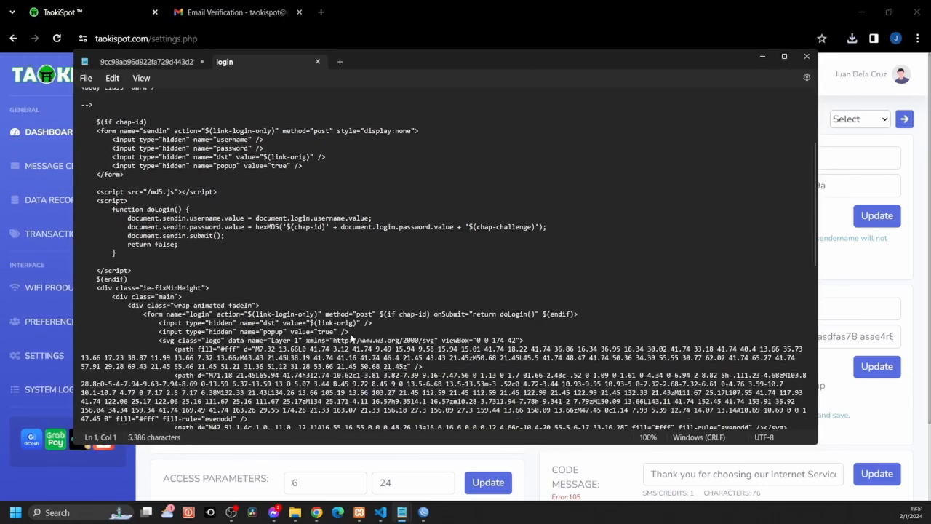
scroll(351, 336, "down", 7)
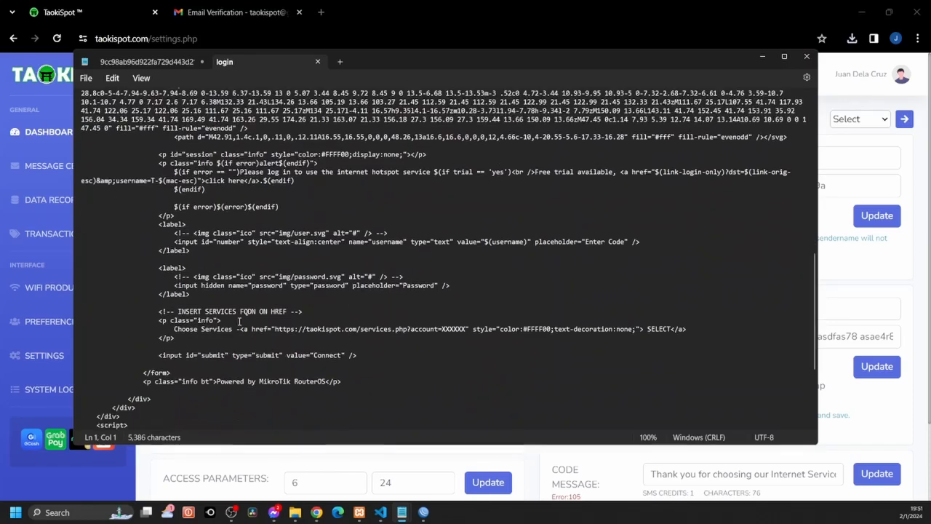
left_click_drag(179, 318, 468, 331)
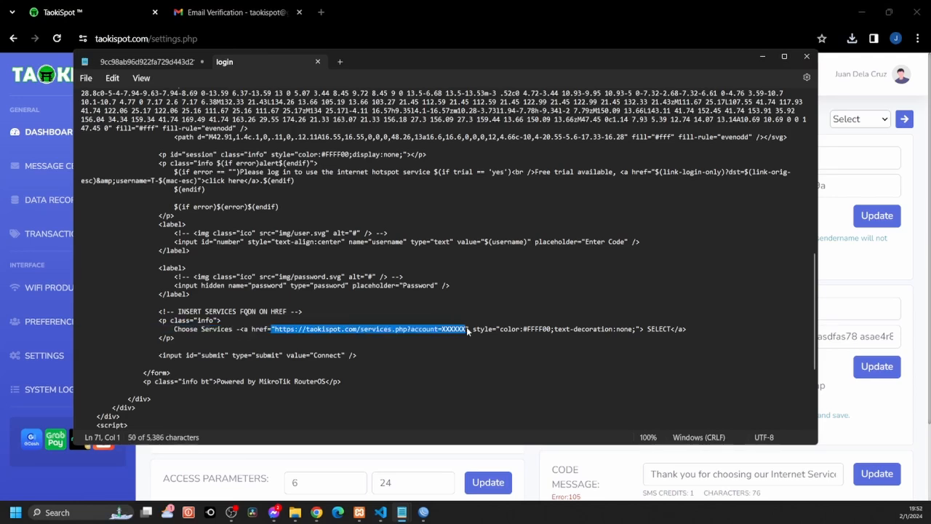
double_click(453, 333)
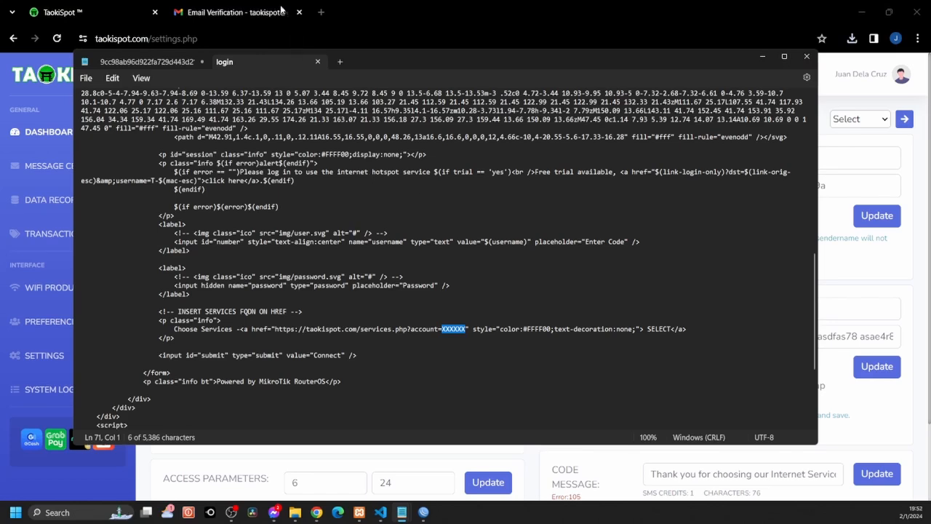
left_click(109, 12)
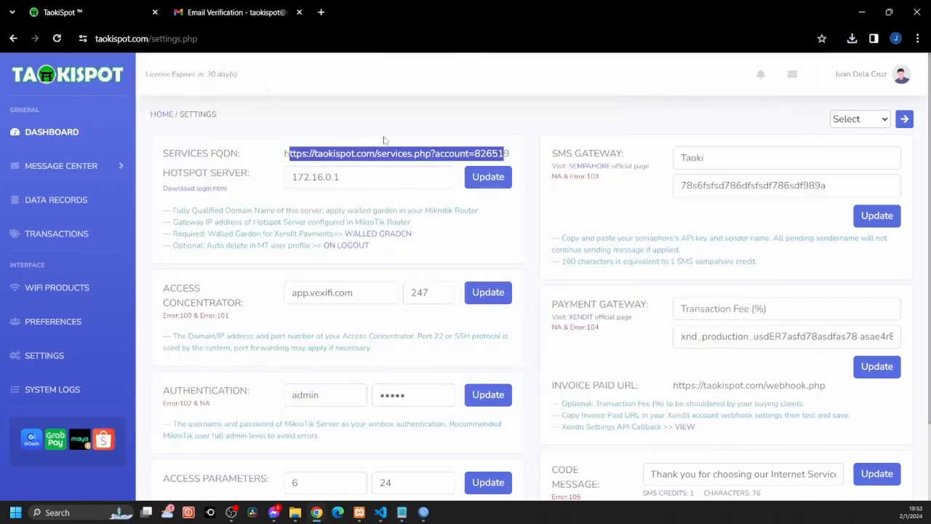
left_click(482, 152)
double_click(495, 154)
key("ctrl+c")
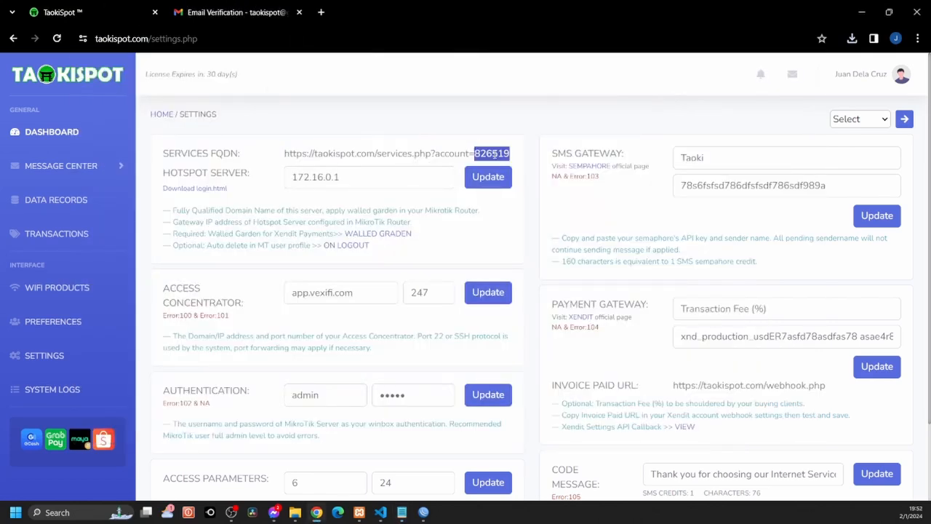
left_click(402, 512)
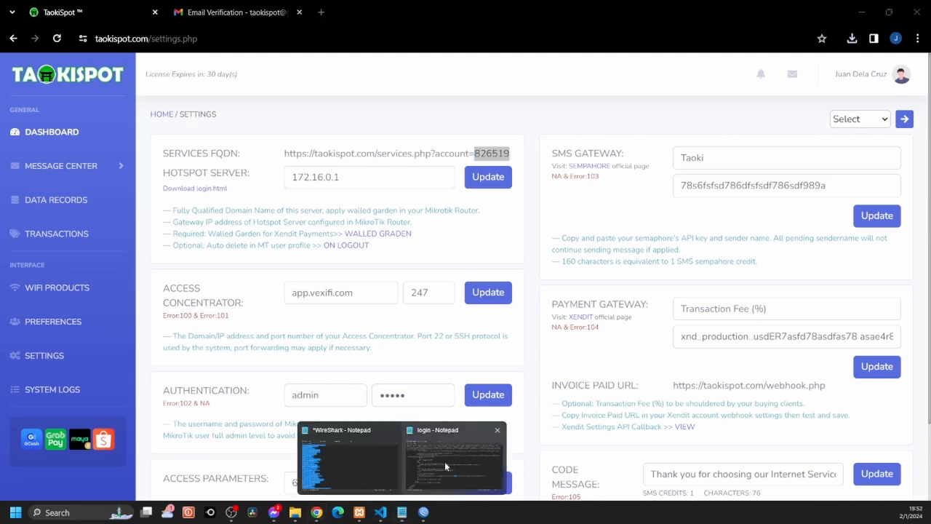
left_click(453, 456)
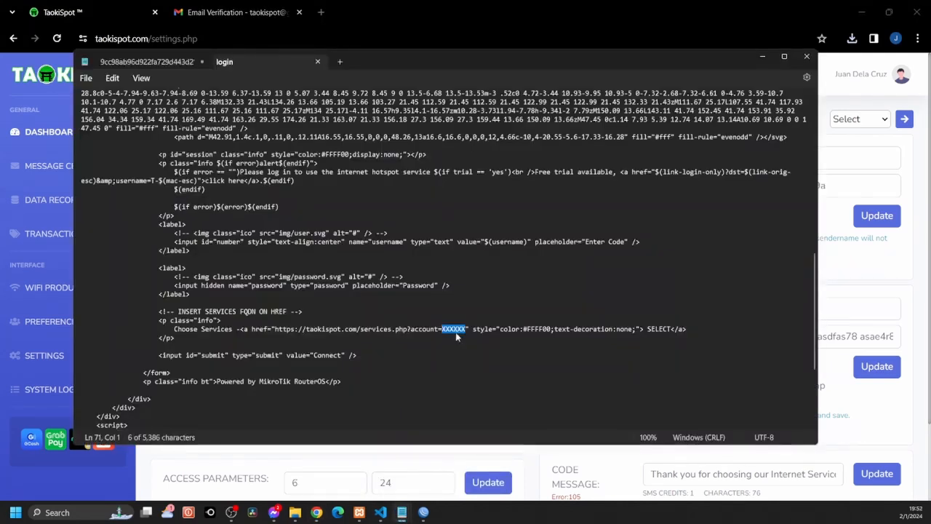
key("ctrl+v")
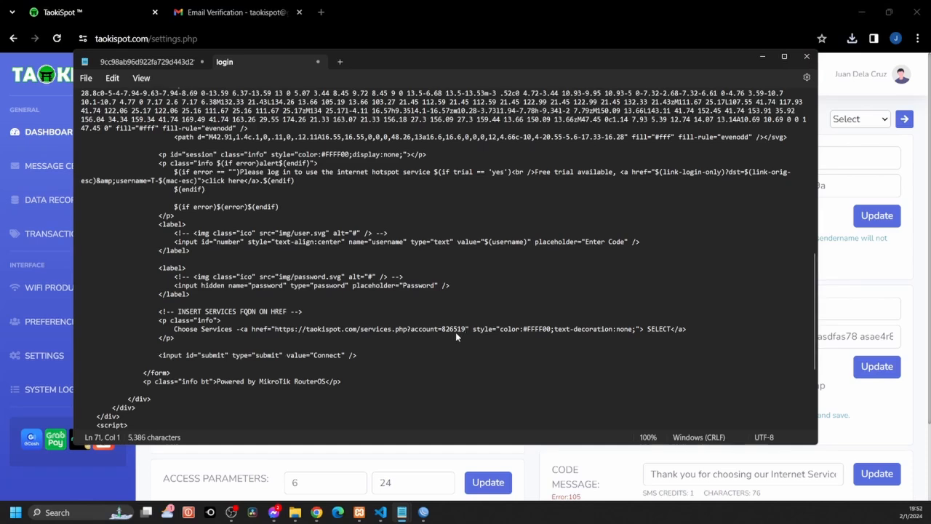
Step: Highlight the autologin line in the login page's closing script and save the edited login file
scroll(455, 340, "down", 6)
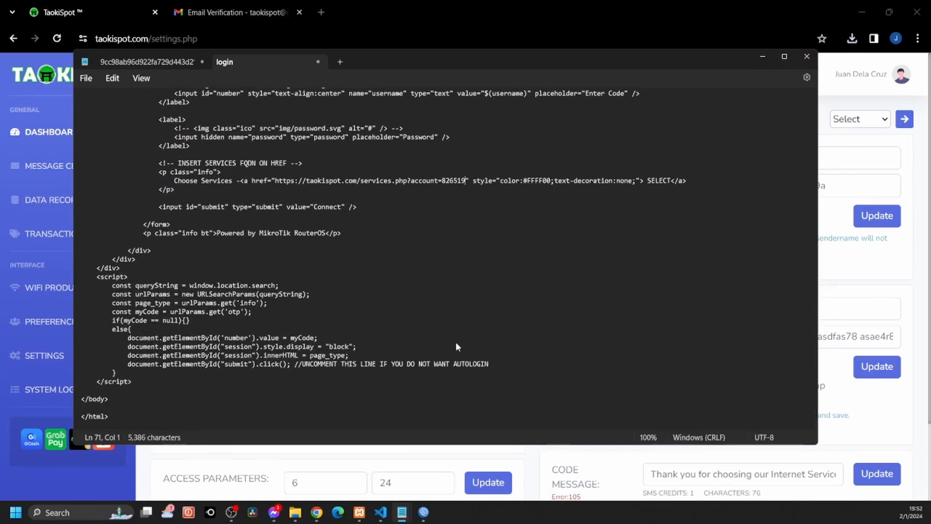
left_click_drag(491, 364, 104, 366)
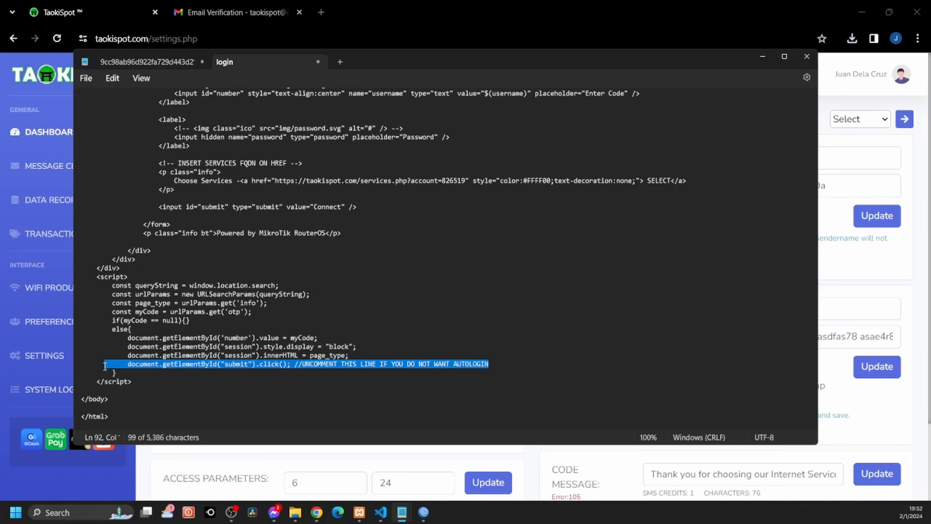
left_click(508, 364)
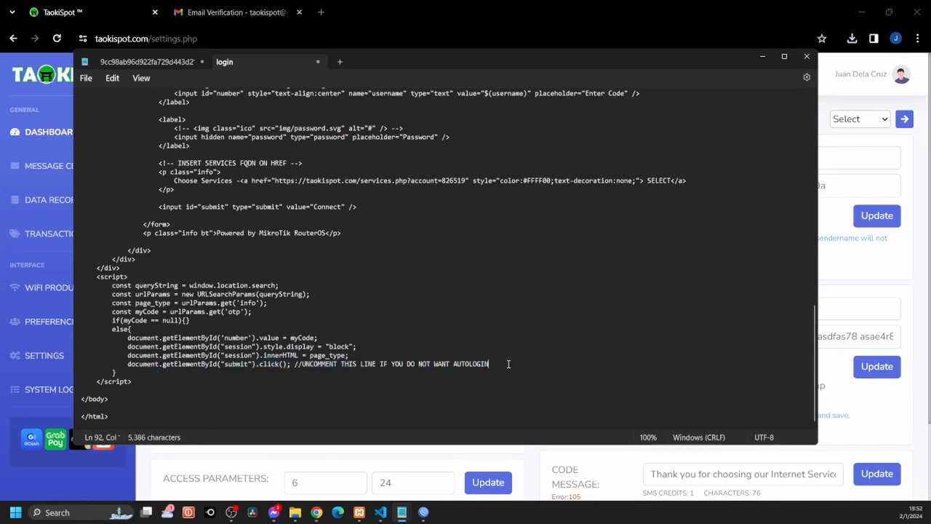
key("ctrl+s")
scroll(518, 334, "up", 15)
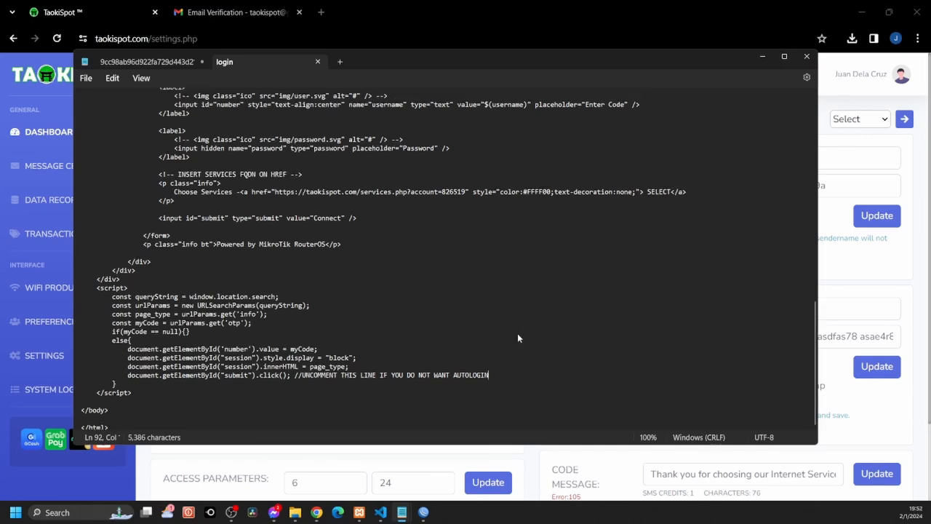
scroll(518, 336, "up", 6)
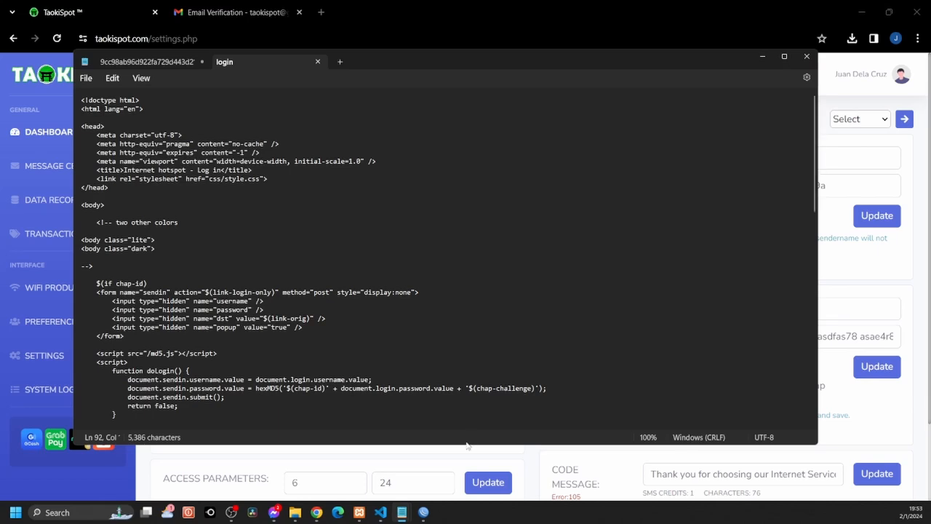
Step: Switch to WinBox and connect to the MikroTik router found under neighbors
left_click(429, 512)
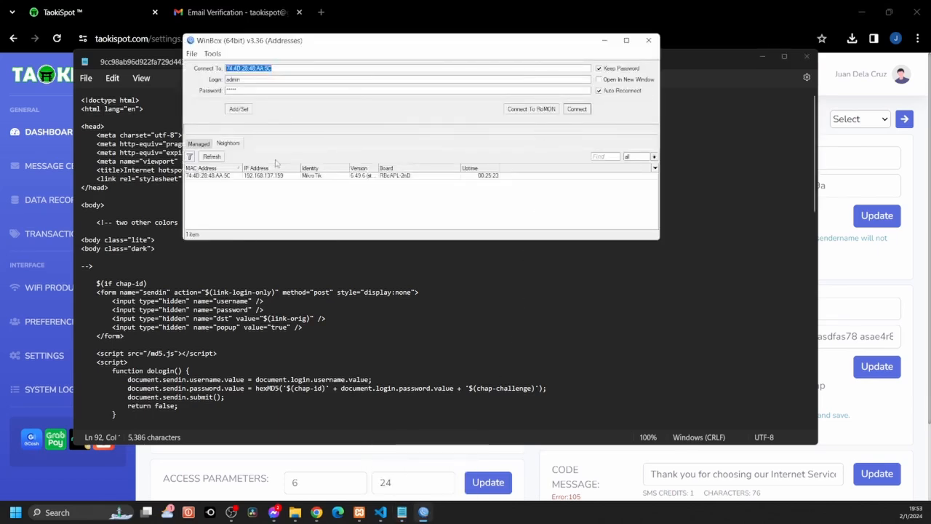
left_click(231, 175)
left_click(578, 110)
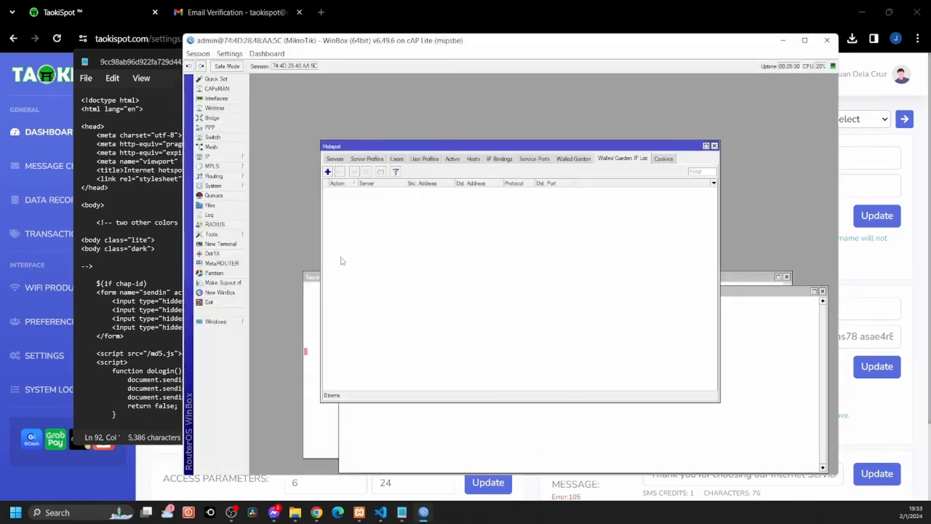
Step: Locate login.html and logout.html in the router's flash/hotspot files, and return to the TaokiSpot settings page in the browser
left_click(210, 205)
scroll(640, 268, "down", 1)
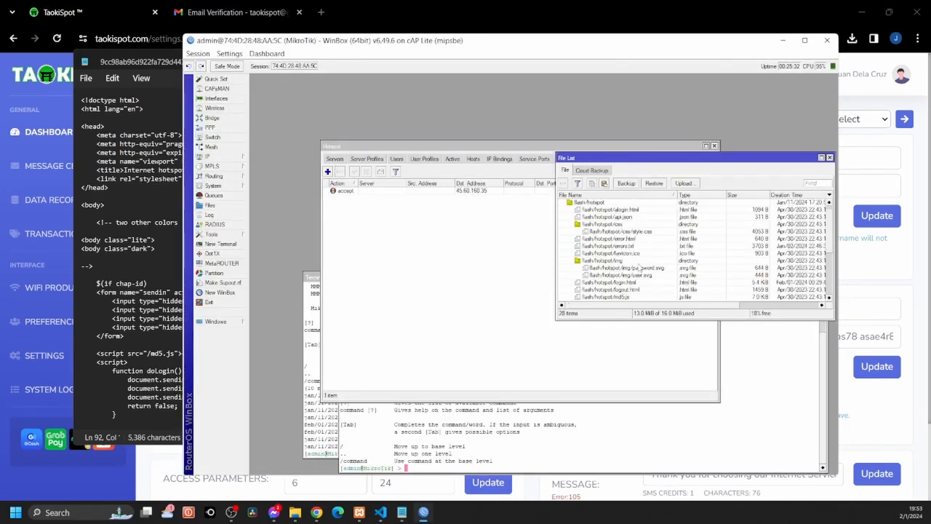
left_click(626, 282)
left_click(630, 291, "shift")
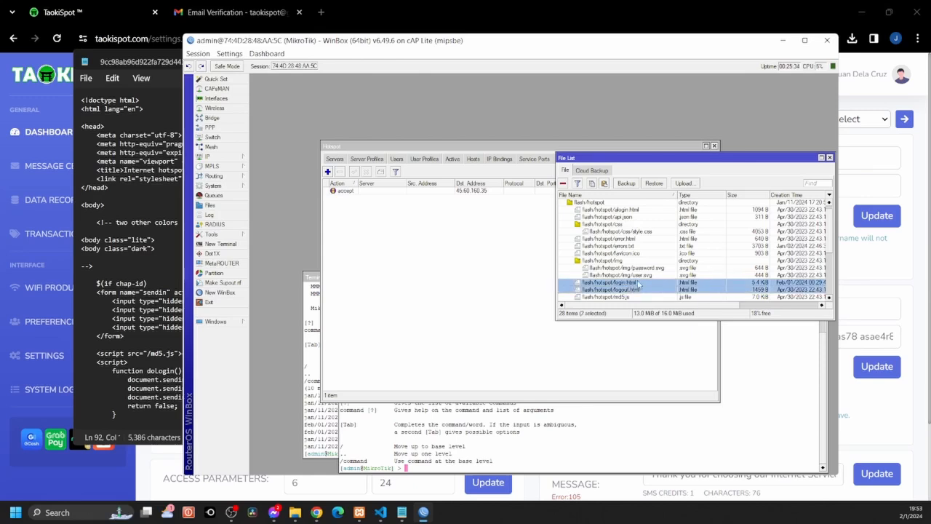
scroll(638, 277, "down", 2)
scroll(639, 277, "down", 1)
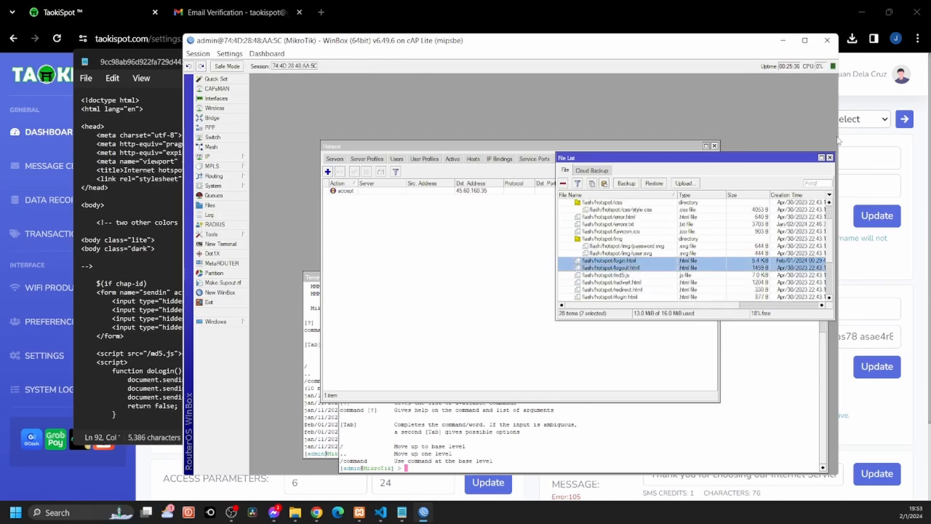
left_click(781, 41)
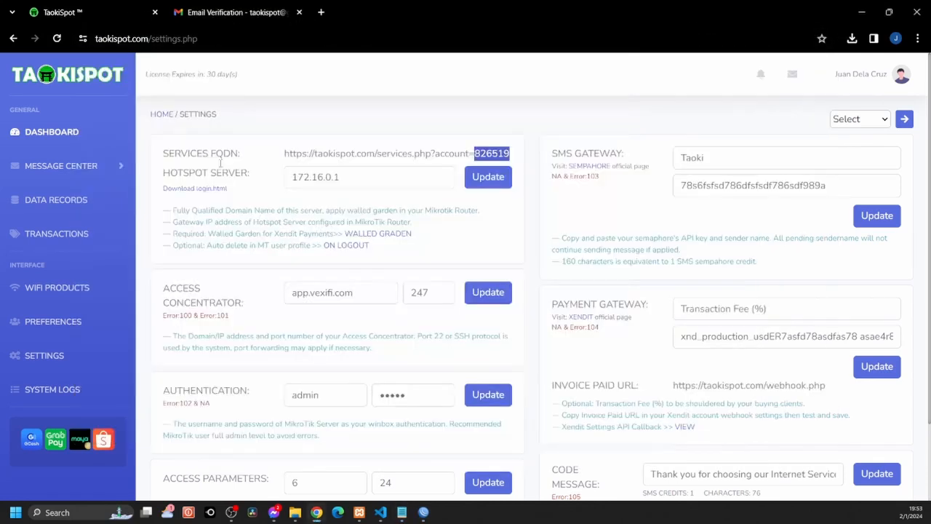
left_click(762, 56)
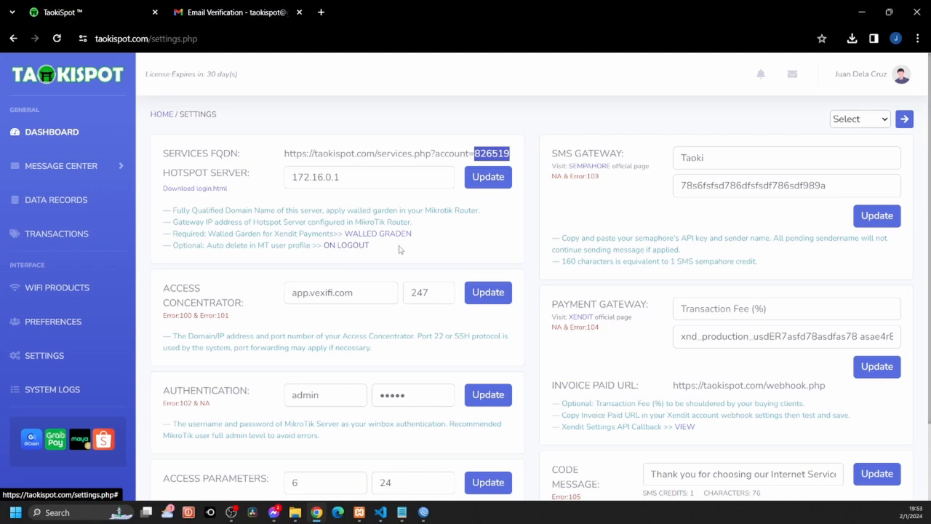
left_click(491, 216)
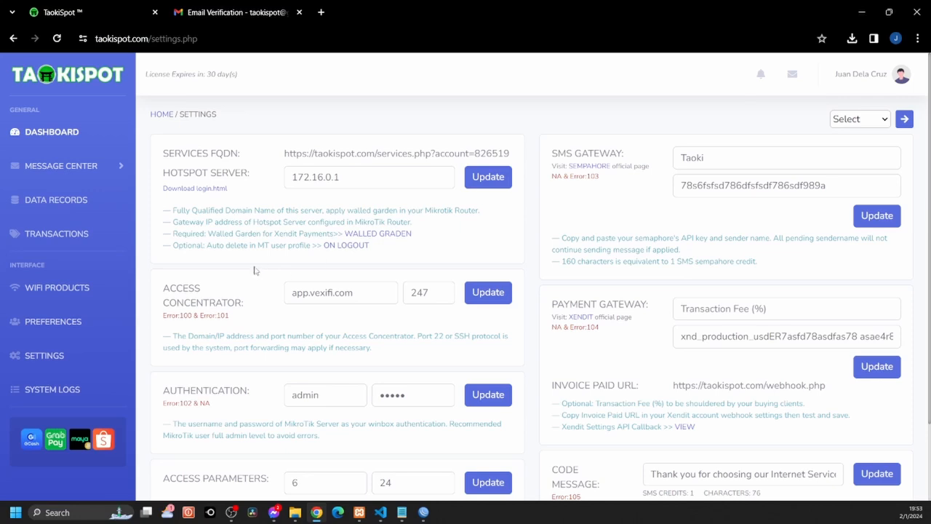
Step: Open the WiFi products records and review the FREE ACCESS, SuperWiFiPiso and Super1GWiFi product names
left_click(82, 291)
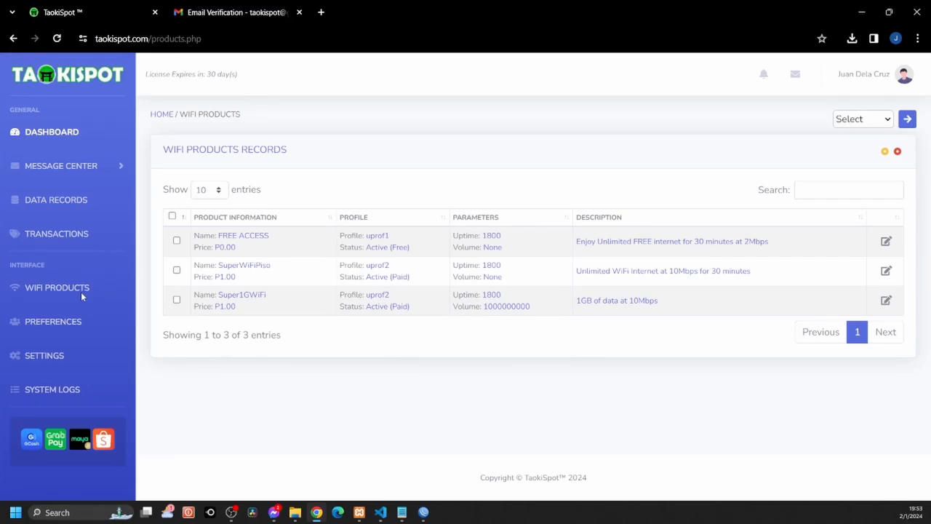
left_click_drag(270, 235, 199, 235)
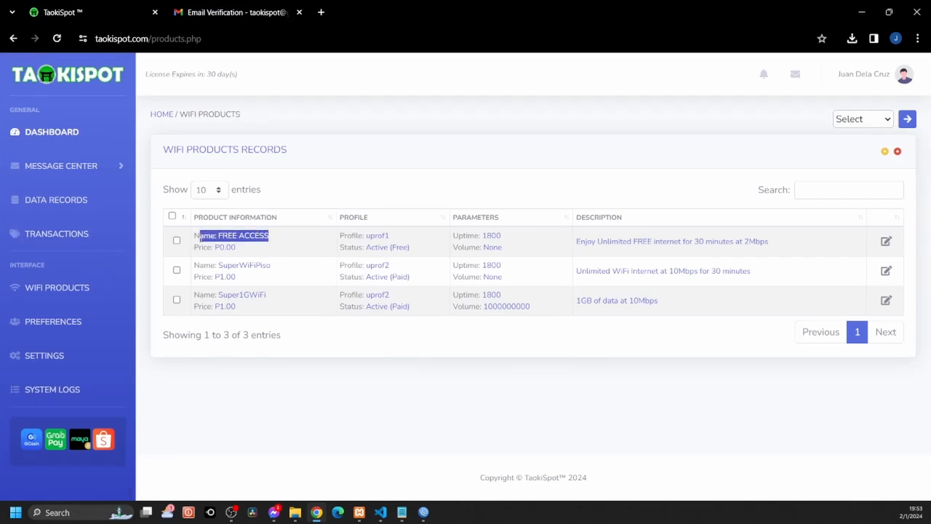
left_click_drag(279, 267, 231, 266)
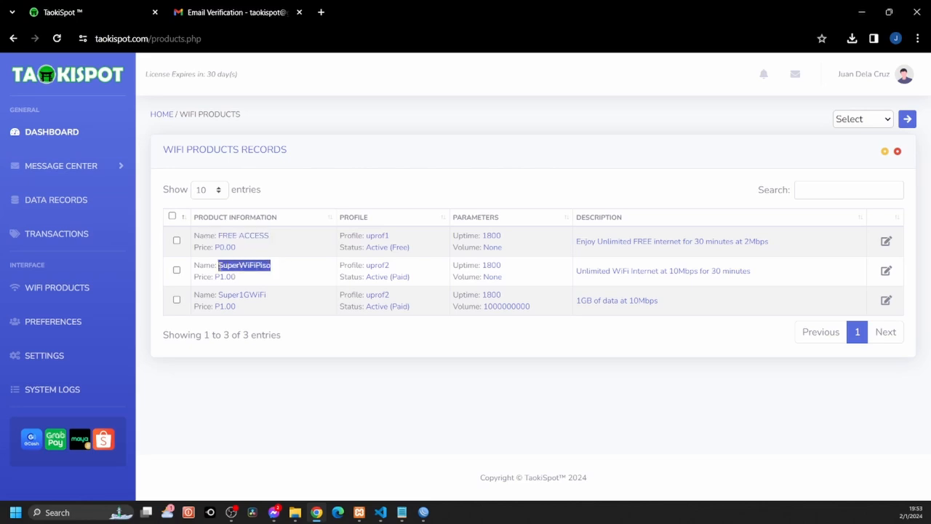
left_click_drag(275, 295, 217, 298)
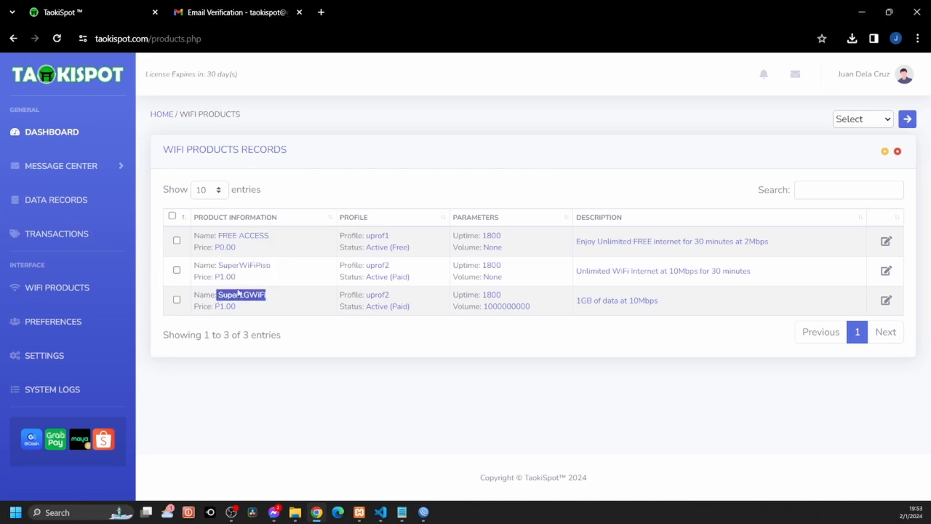
left_click_drag(274, 266, 219, 272)
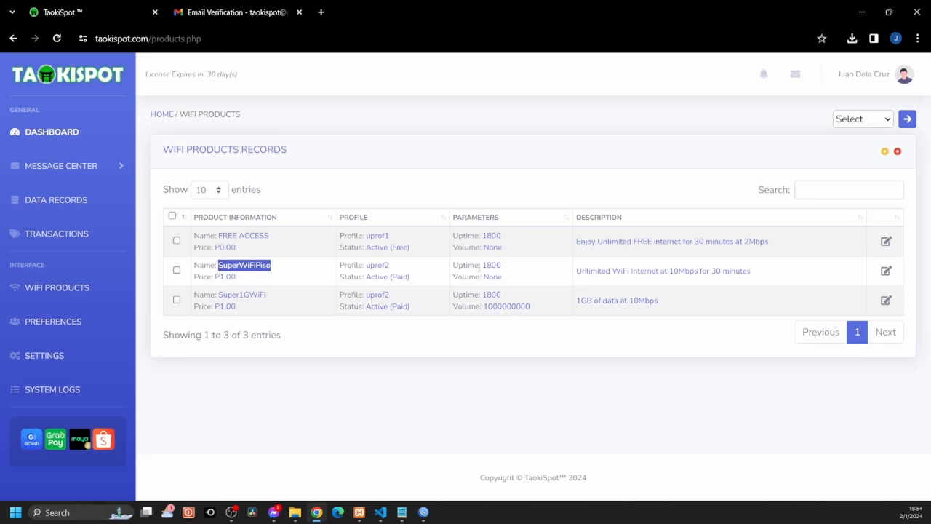
Step: Compare the uptime and volume parameters of the SuperWiFiPiso and Super1GWiFi products
left_click_drag(454, 264, 502, 264)
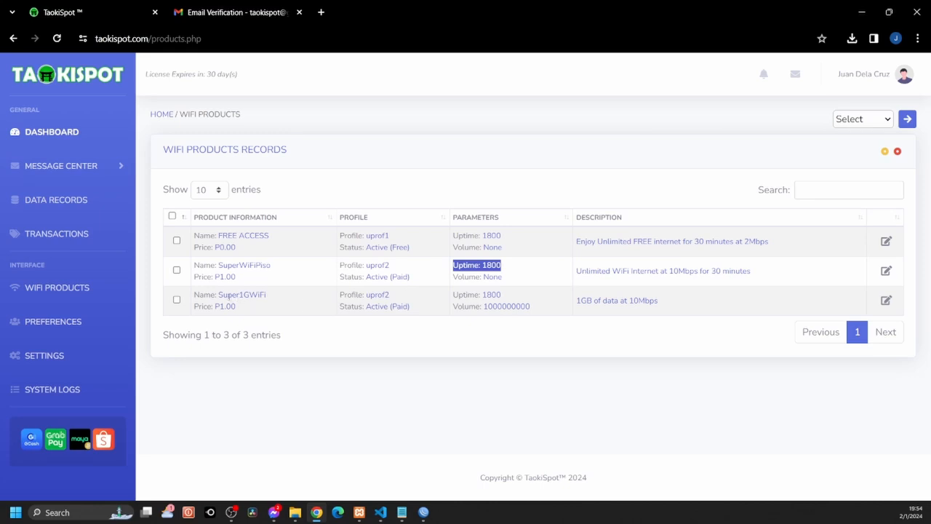
left_click_drag(217, 294, 284, 300)
left_click_drag(480, 306, 555, 308)
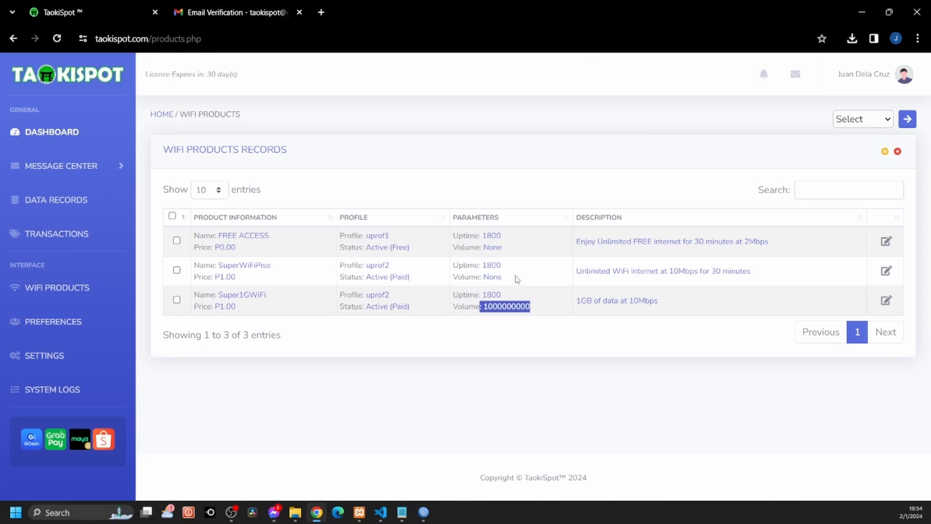
left_click_drag(501, 266, 456, 278)
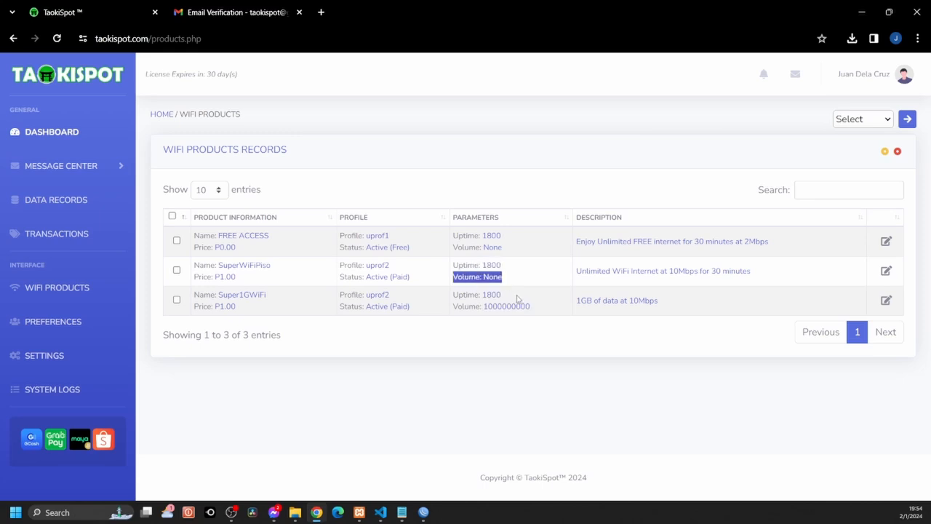
left_click_drag(530, 307, 472, 299)
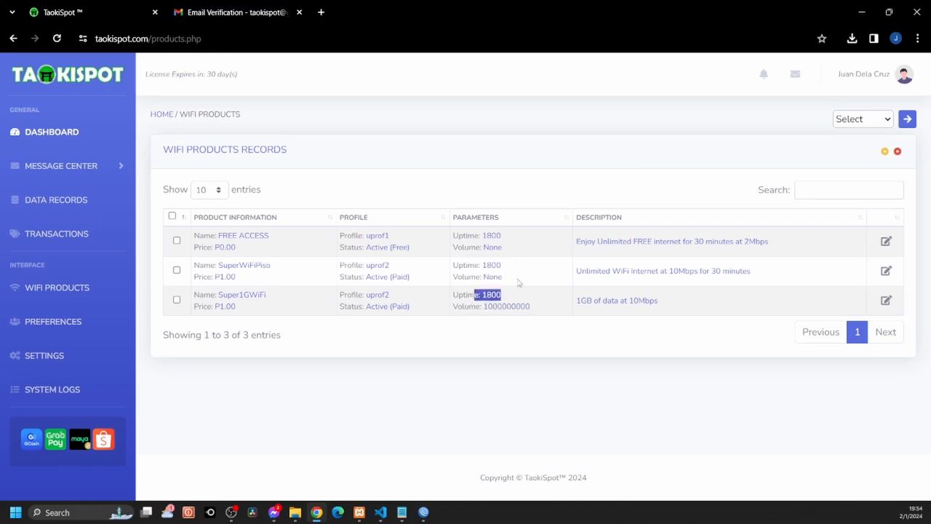
Step: Start creating a WiFi product and examine the form's name, description and access type fields
left_click(887, 124)
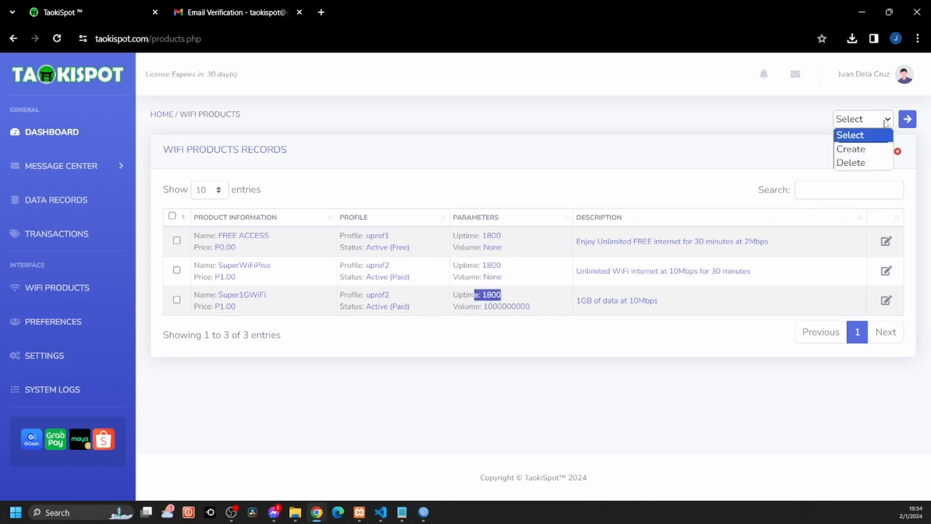
left_click(865, 149)
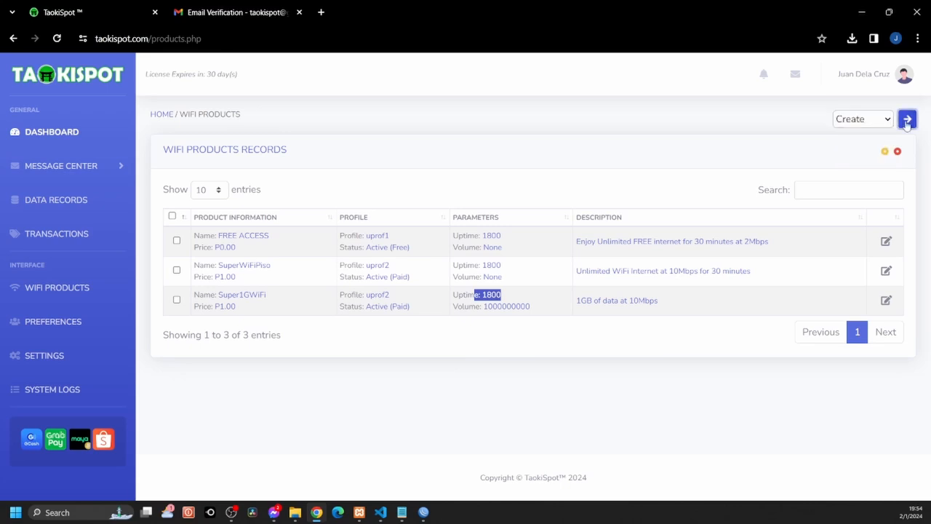
left_click(907, 119)
left_click(500, 175)
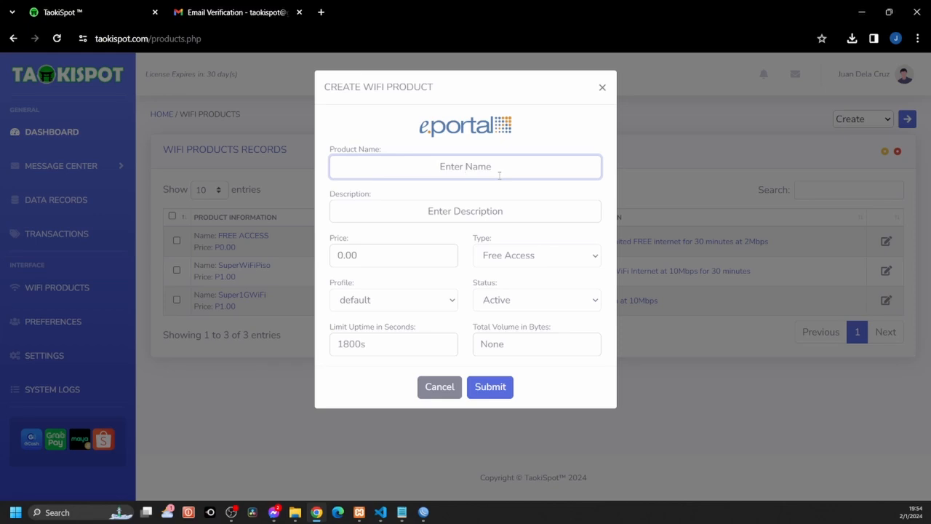
left_click(501, 209)
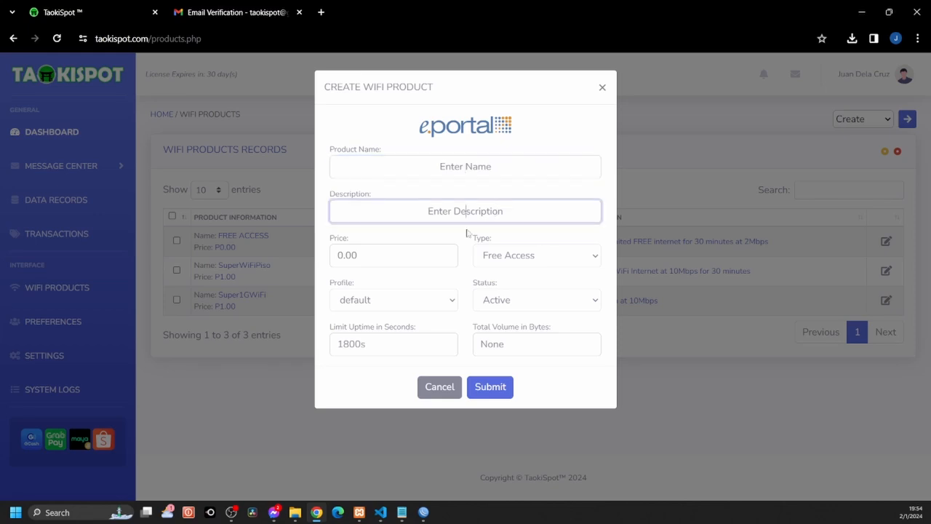
left_click(529, 255)
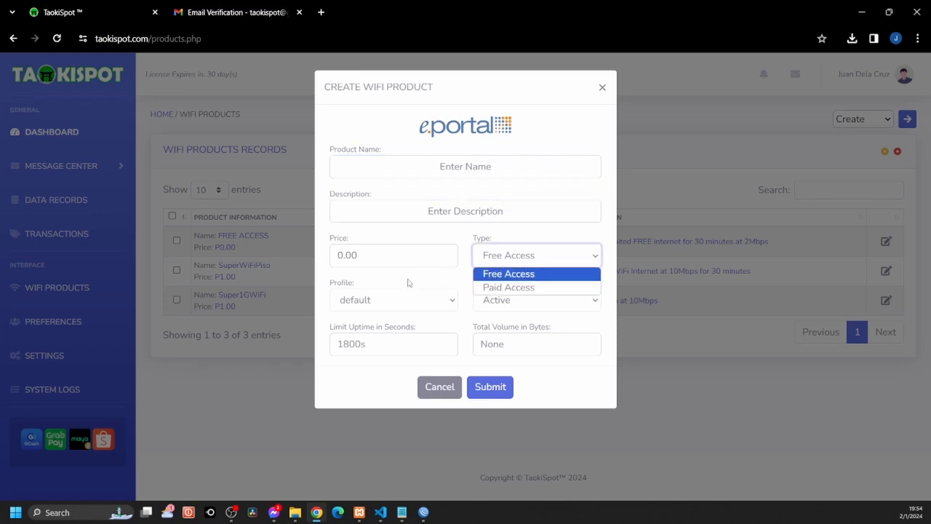
Step: Set the new product's price to 20.00 and its type to Paid Access
left_click(443, 254)
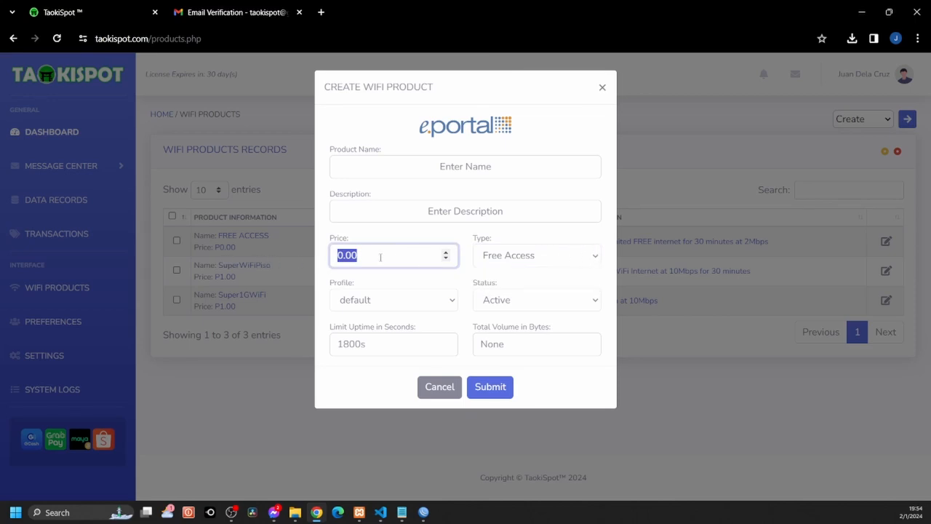
type("0")
left_click(524, 261)
left_click(524, 287)
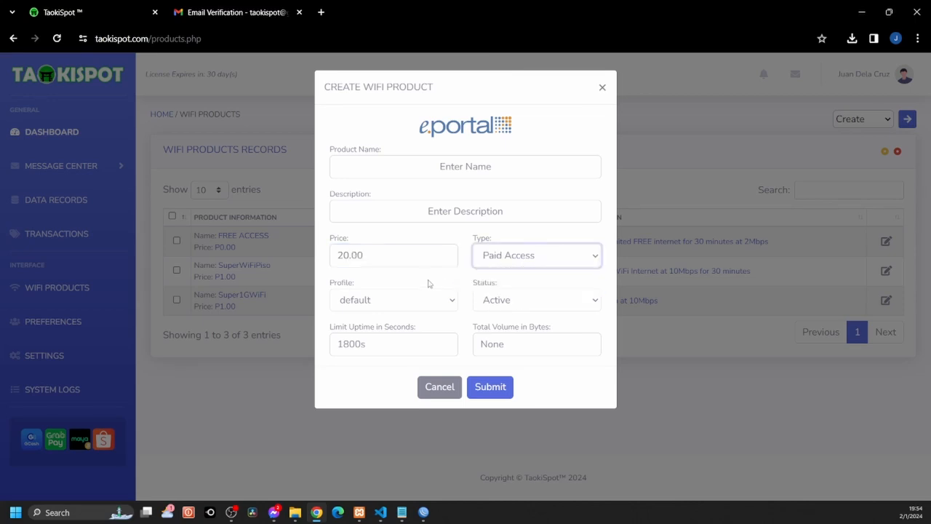
Step: Set the new product's price to 0 and its type to Free Access
left_click(400, 255)
key("ctrl+a")
type("0")
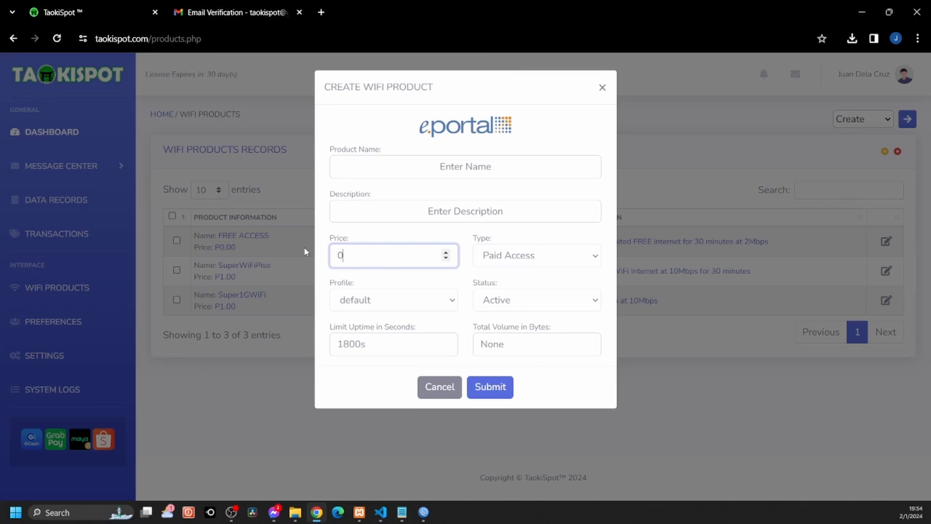
left_click(501, 252)
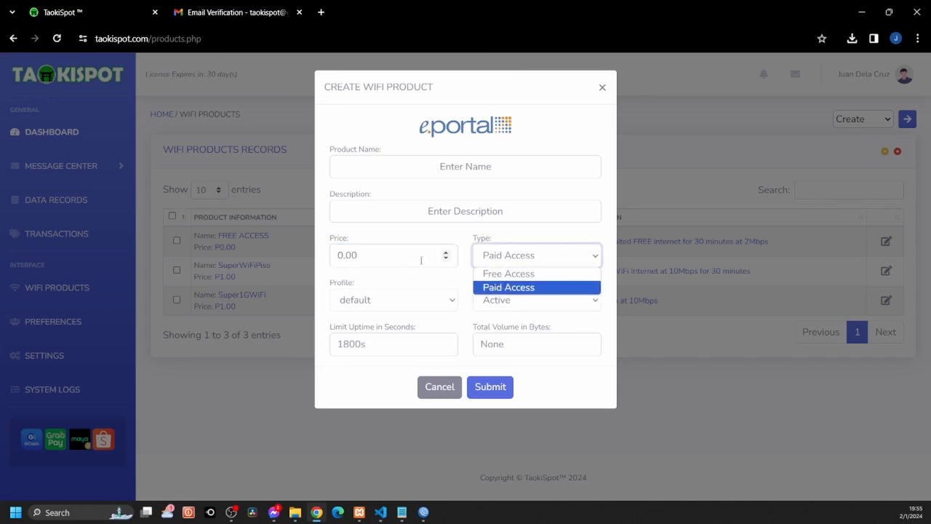
left_click(508, 273)
key("shift+Tab")
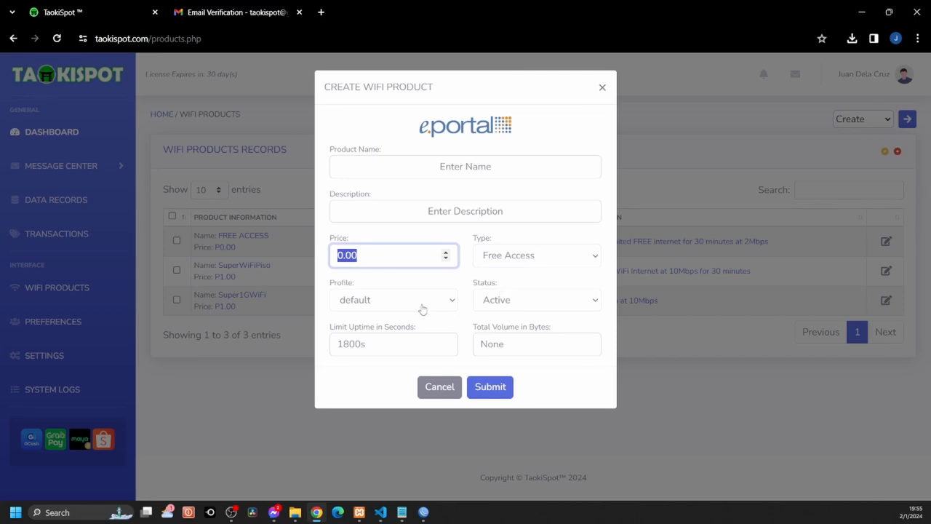
Step: View the new product's profile choices and compare them with the hotspot user profiles in WinBox
left_click(422, 306)
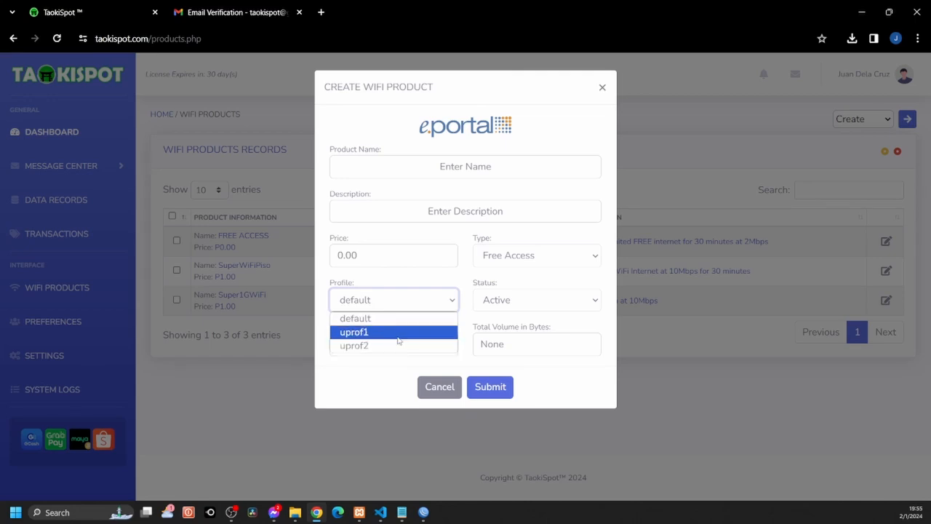
left_click(423, 512)
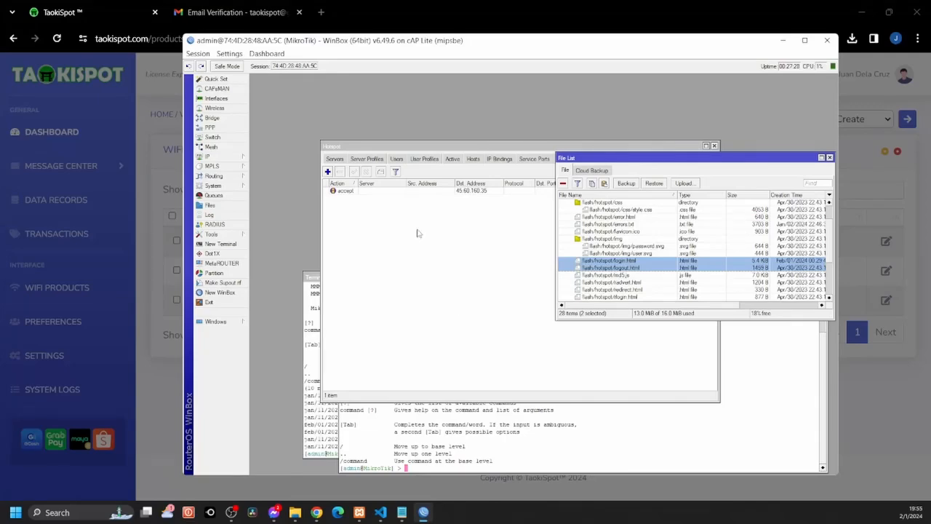
left_click(432, 161)
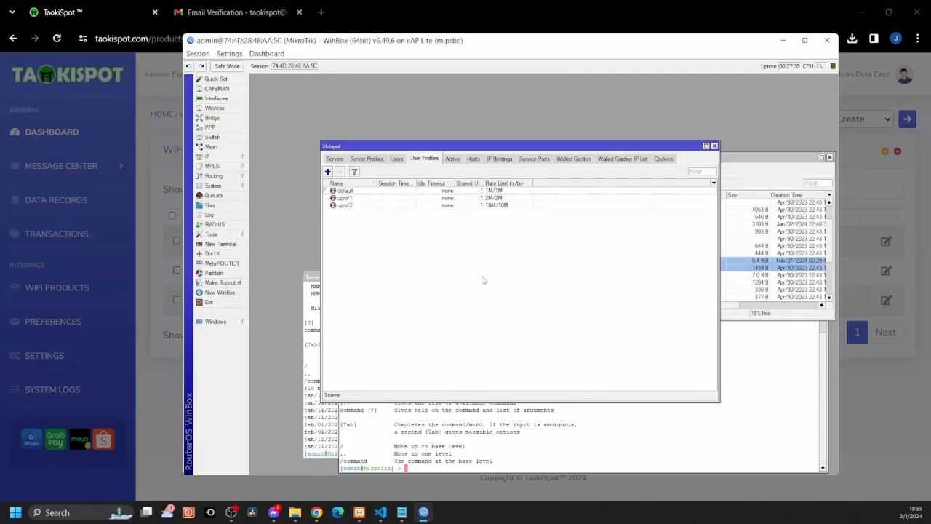
Step: Open the uprof1 hotspot user profile and examine its rate limit and On Logout script
left_click(447, 198)
double_click(447, 198)
left_click(461, 100)
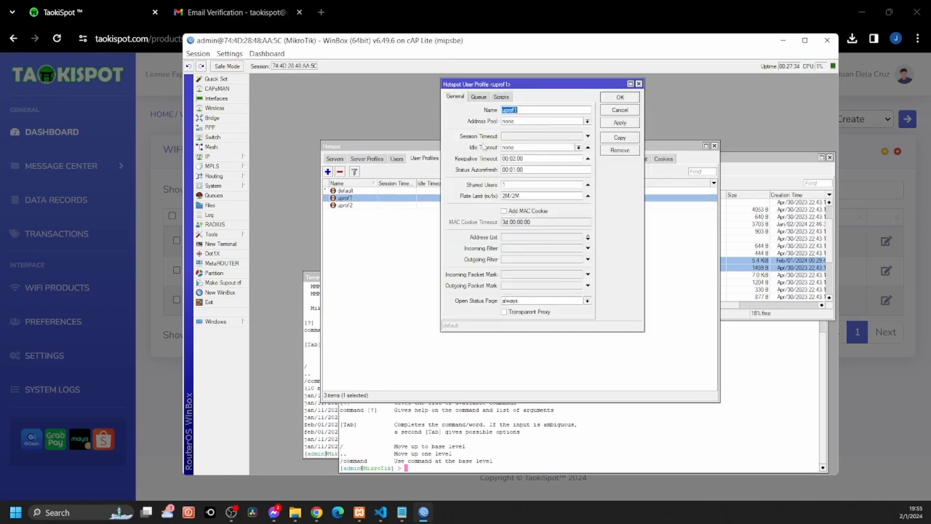
left_click_drag(532, 195, 429, 188)
left_click(501, 96)
left_click_drag(552, 251, 403, 197)
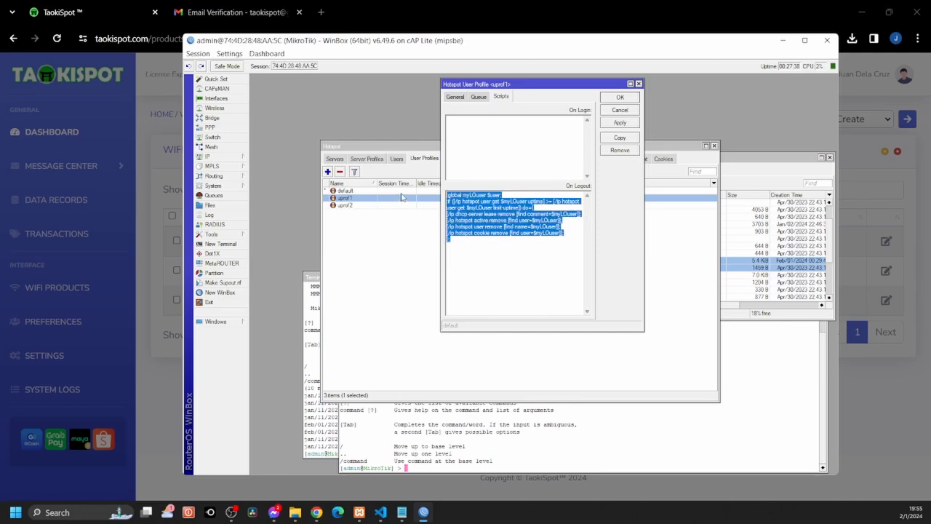
Step: Switch to TaokiSpot in the browser and view the optional MikroTik On Logout script from the settings, highlighting its full text
left_click(465, 5)
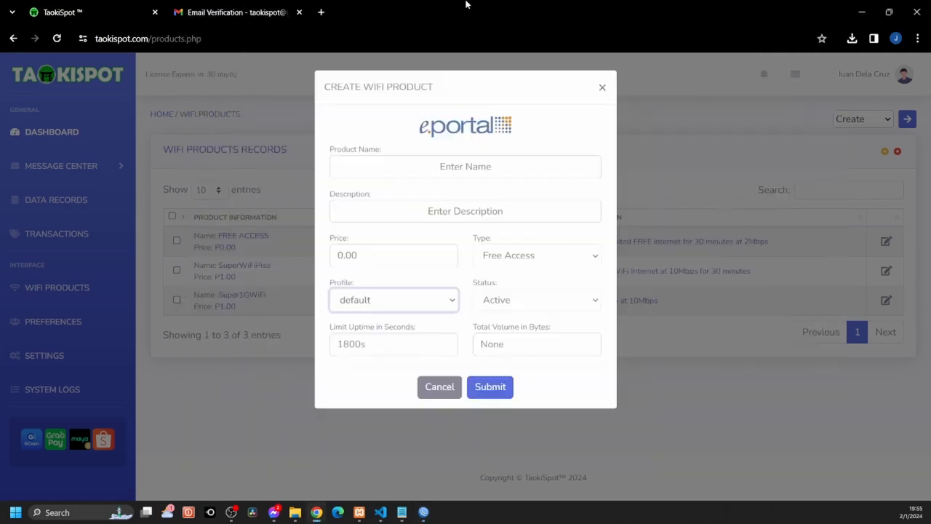
left_click(58, 356)
left_click(57, 356)
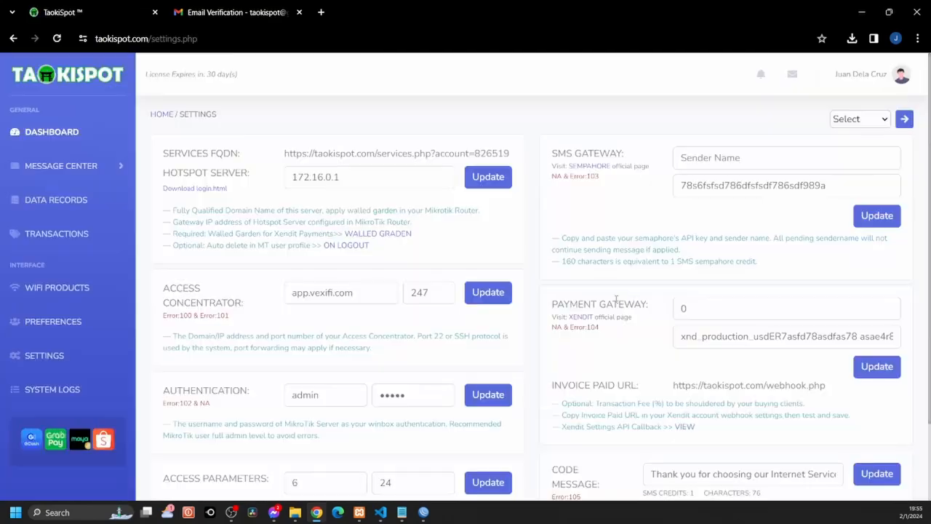
scroll(790, 387, "down", 1)
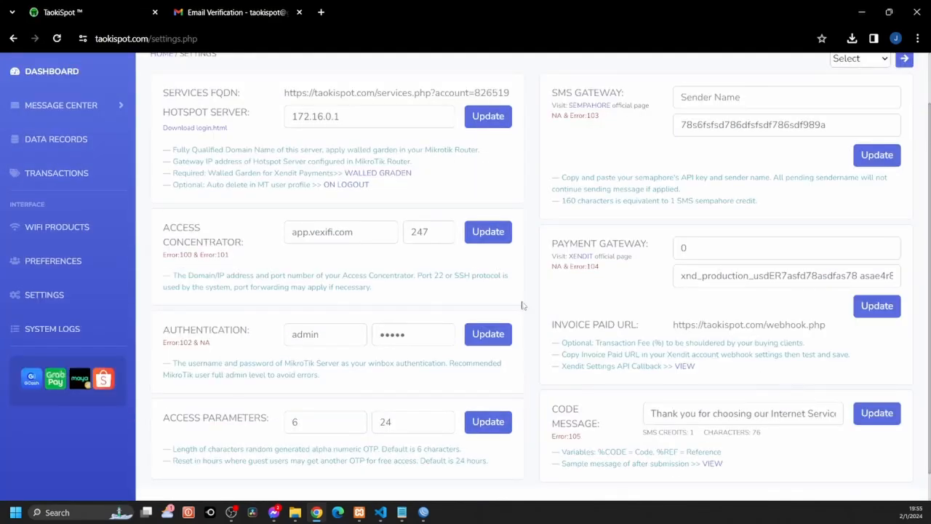
left_click(346, 186)
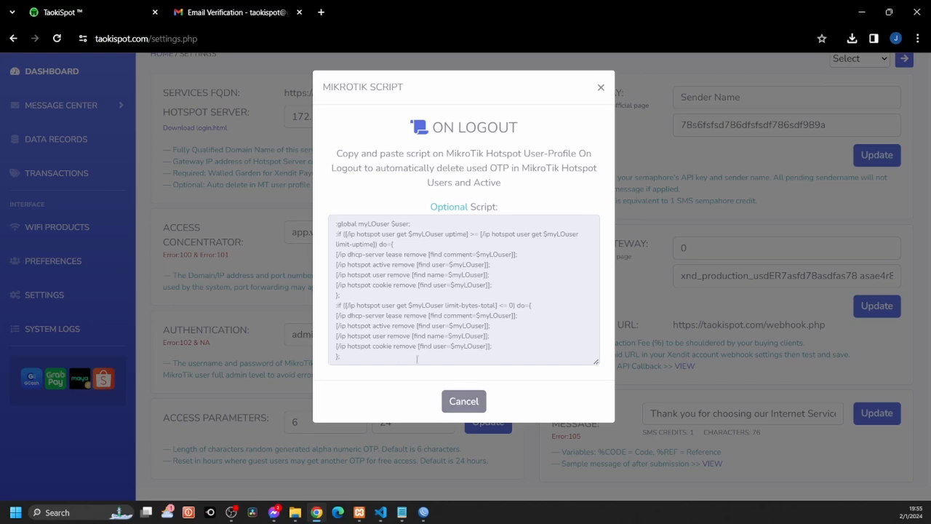
left_click_drag(349, 358, 326, 209)
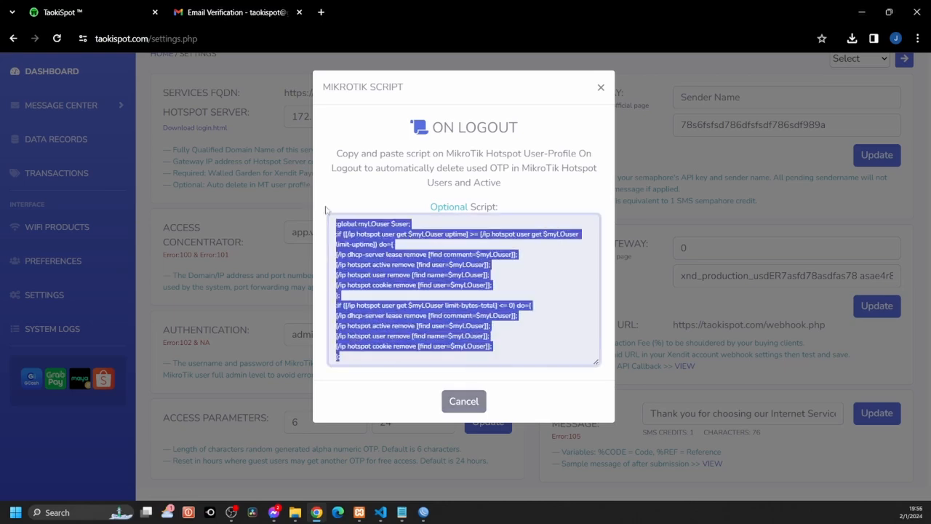
Step: Compare the script with the On Logout script of uprof1 in WinBox, then return to TaokiSpot and close the script window
left_click(424, 512)
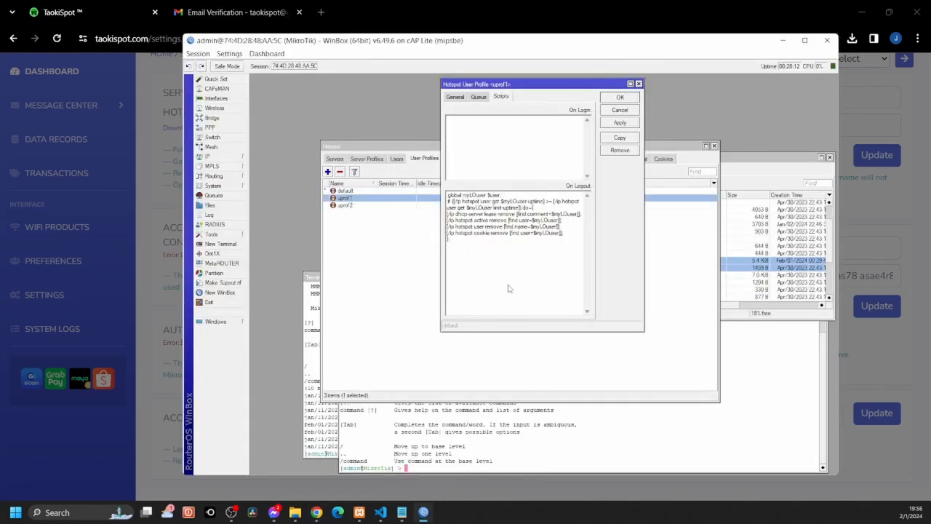
left_click_drag(442, 244, 410, 167)
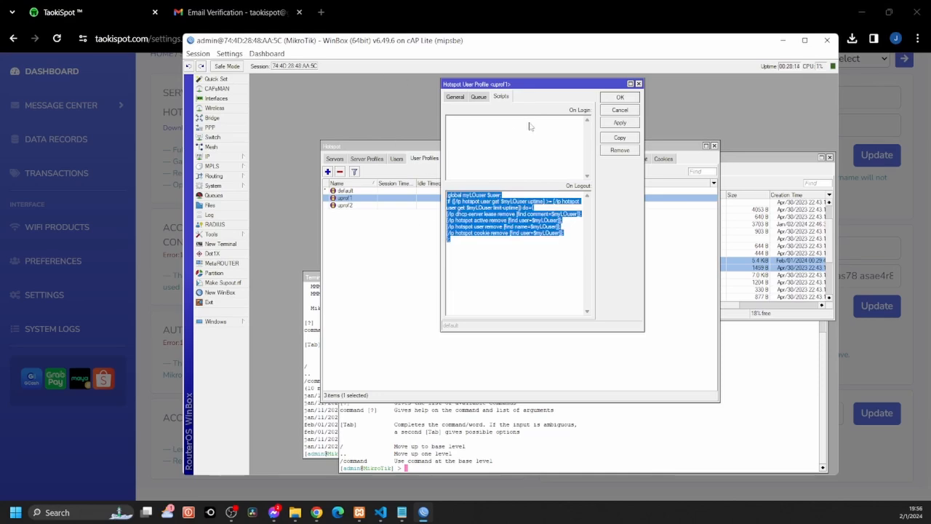
left_click(716, 8)
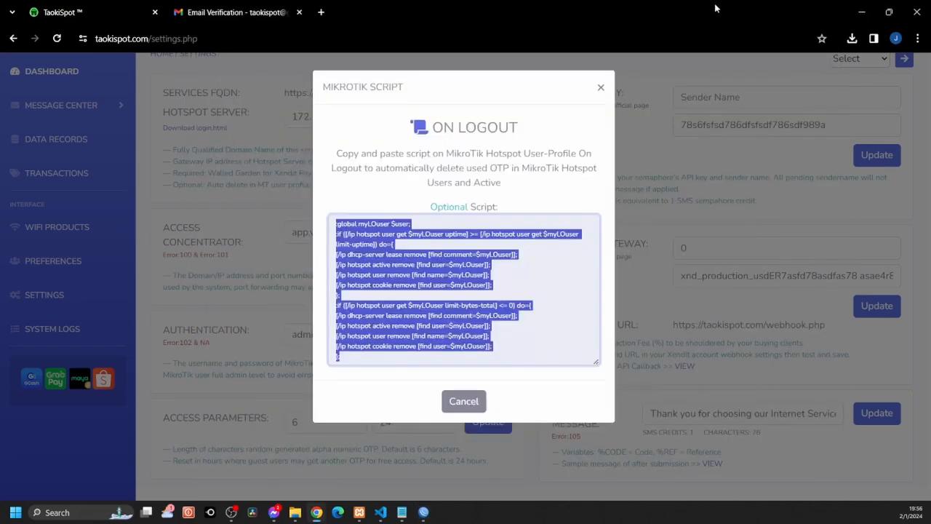
left_click(600, 86)
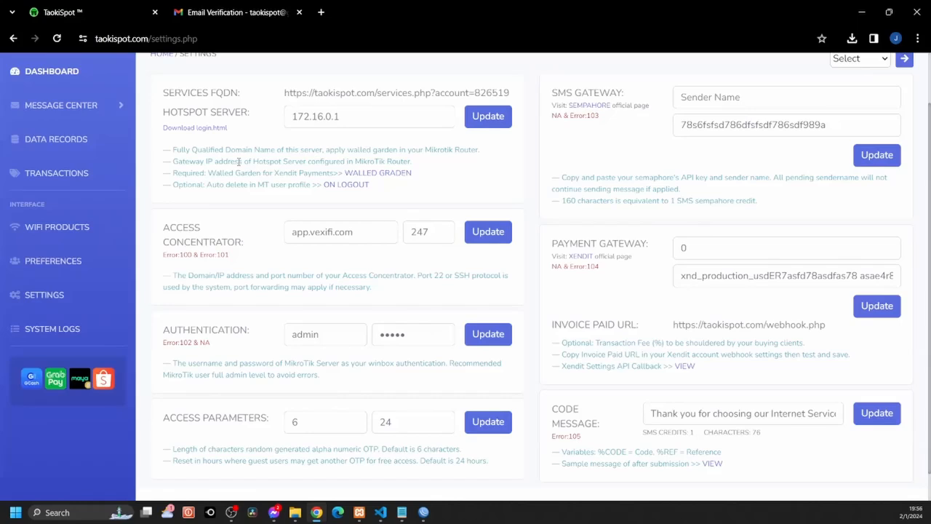
Step: Open a new WiFi product form, examine the uptime limit and total volume fields, and close it without saving
left_click(63, 227)
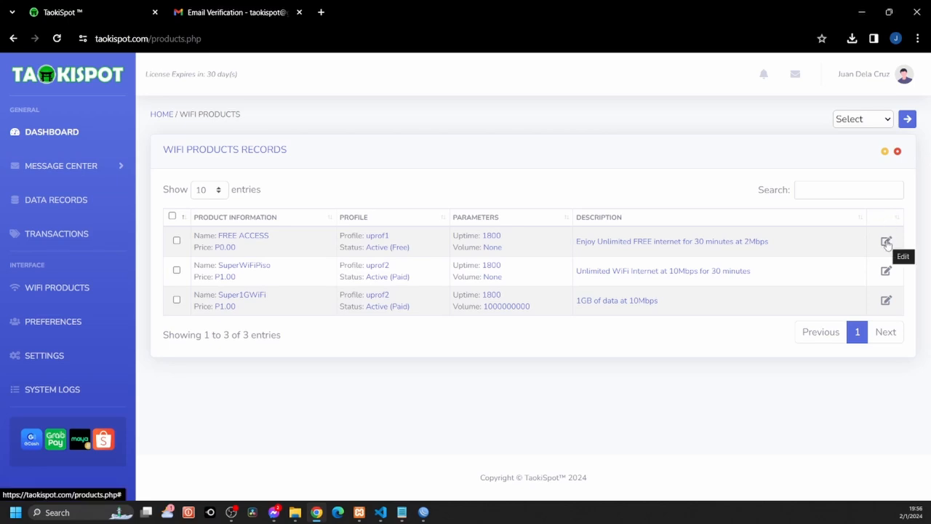
left_click(863, 119)
left_click(854, 148)
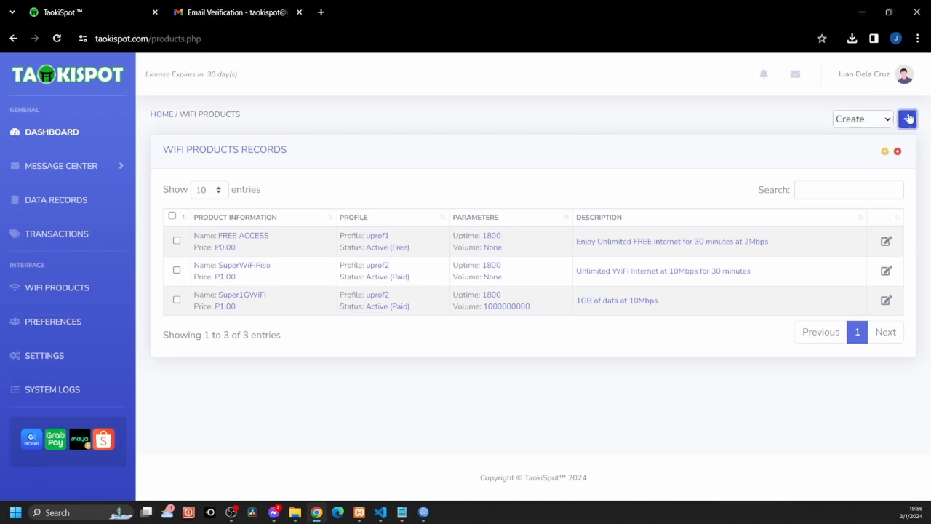
left_click(907, 118)
left_click(429, 344)
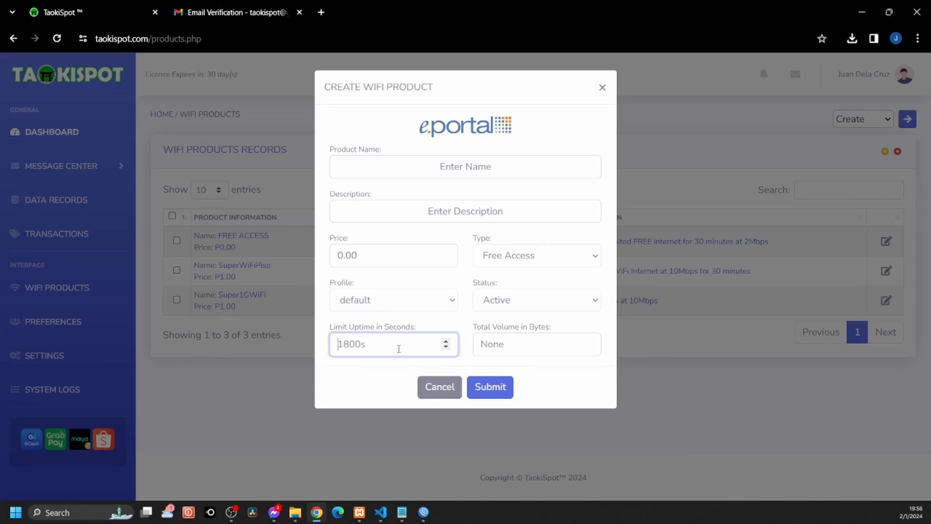
left_click(534, 348)
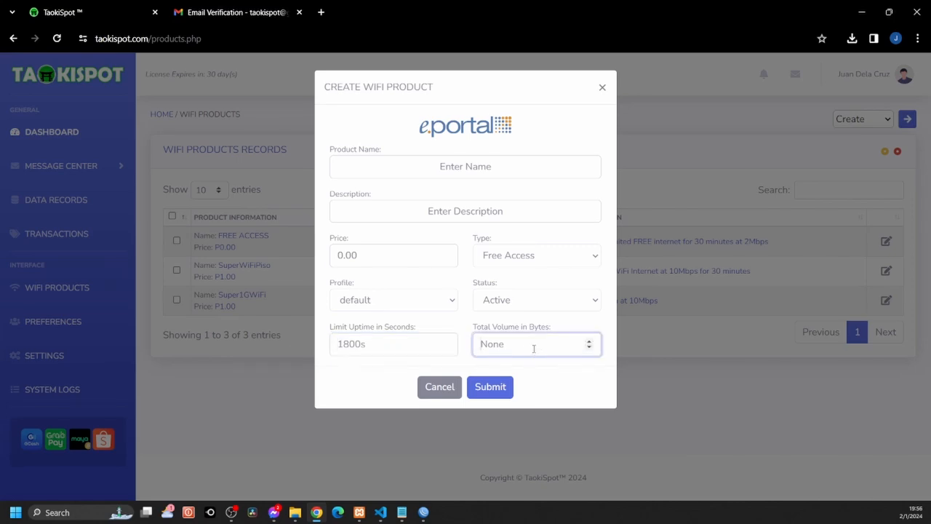
left_click(441, 389)
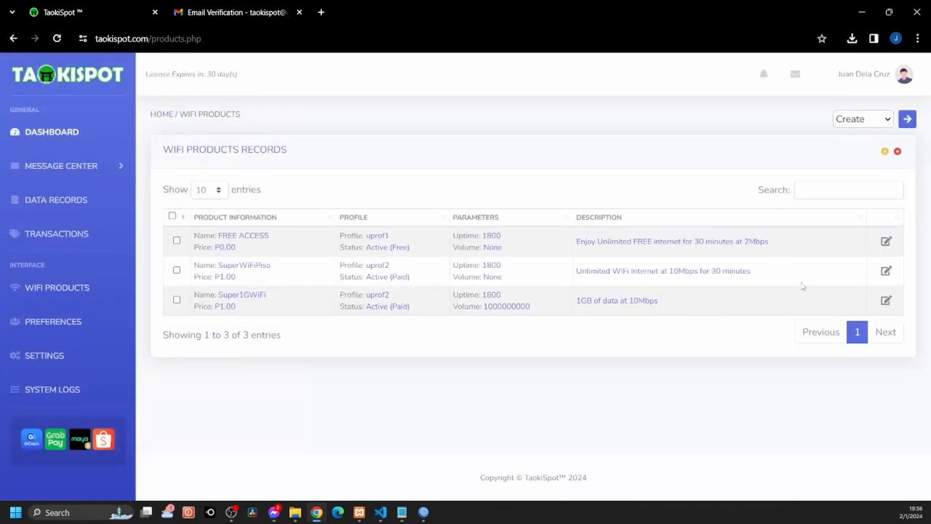
Step: Open the FREE ACCESS product for editing, review its description, name and uptime limit, and close it without saving
left_click(884, 240)
left_click(885, 239)
left_click(883, 241)
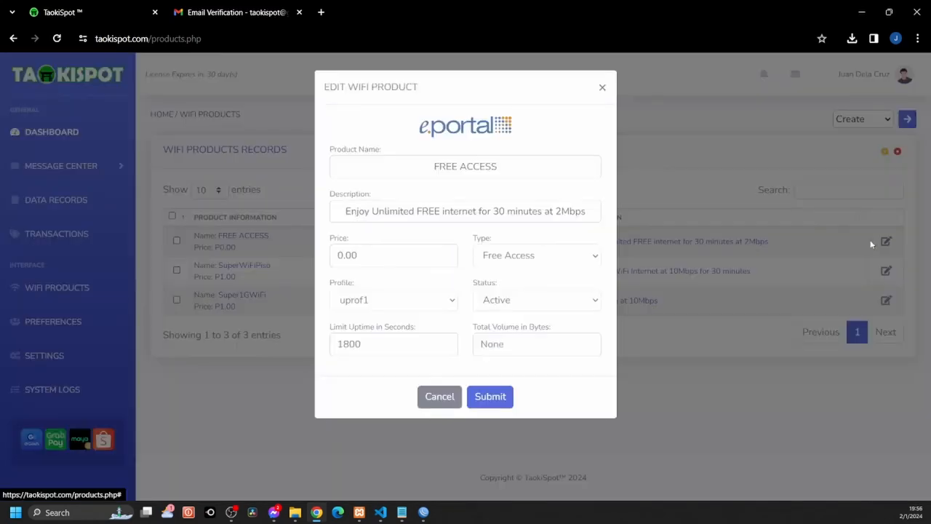
left_click_drag(350, 211, 636, 206)
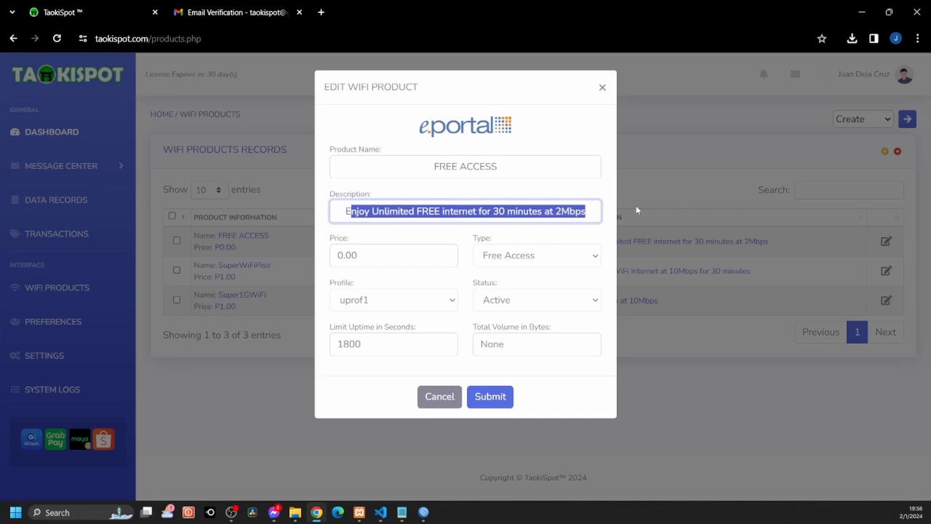
left_click(510, 165)
triple_click(510, 166)
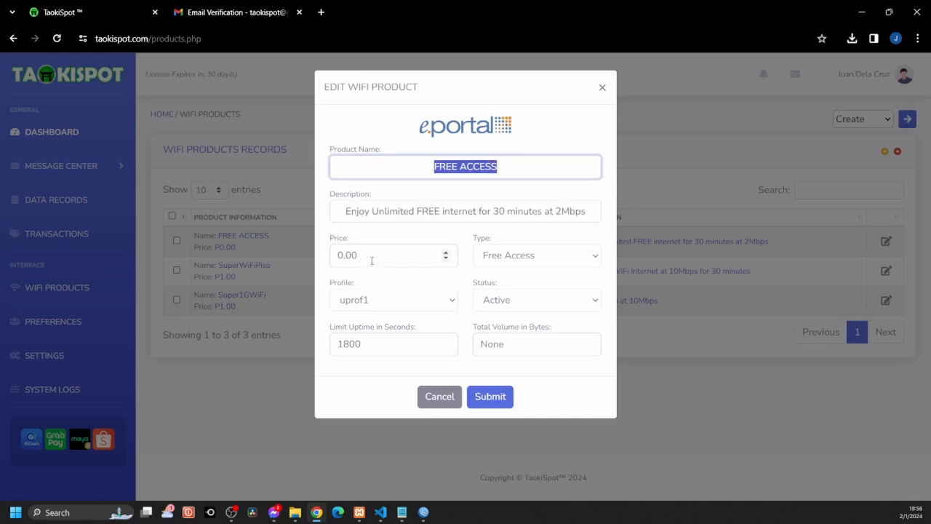
double_click(391, 343)
left_click(440, 397)
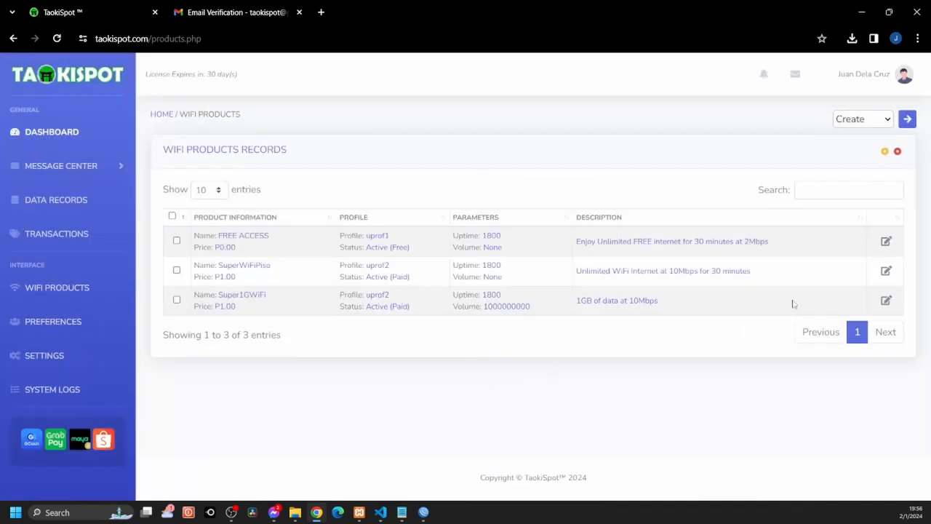
Step: Open the SuperWiFiPiso product for editing, review its name, description, uptime limit and price, and close it without saving
left_click(886, 272)
triple_click(552, 163)
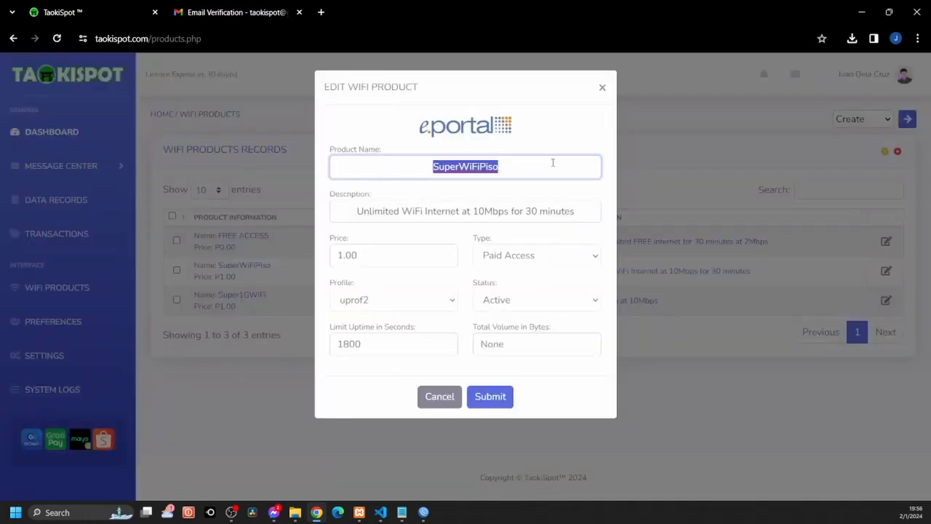
left_click_drag(366, 211, 635, 206)
left_click(383, 344)
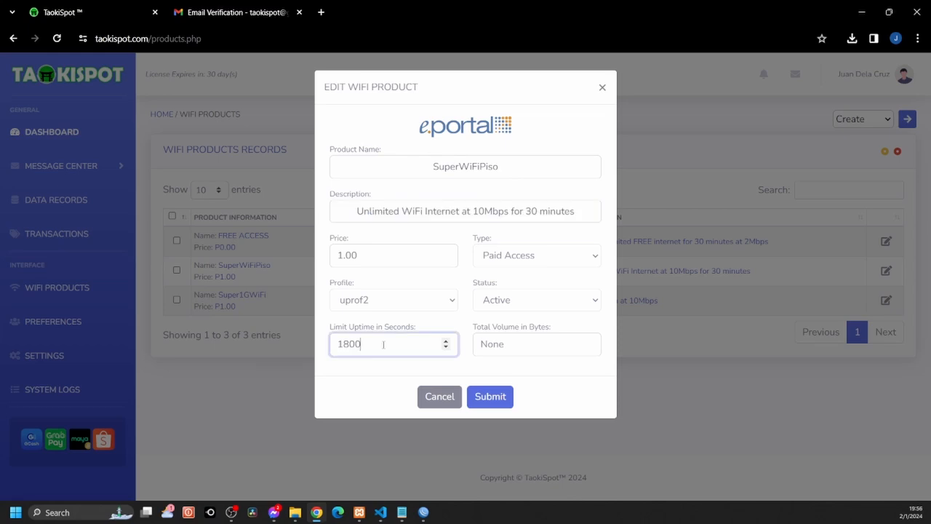
left_click_drag(383, 344, 322, 348)
double_click(394, 257)
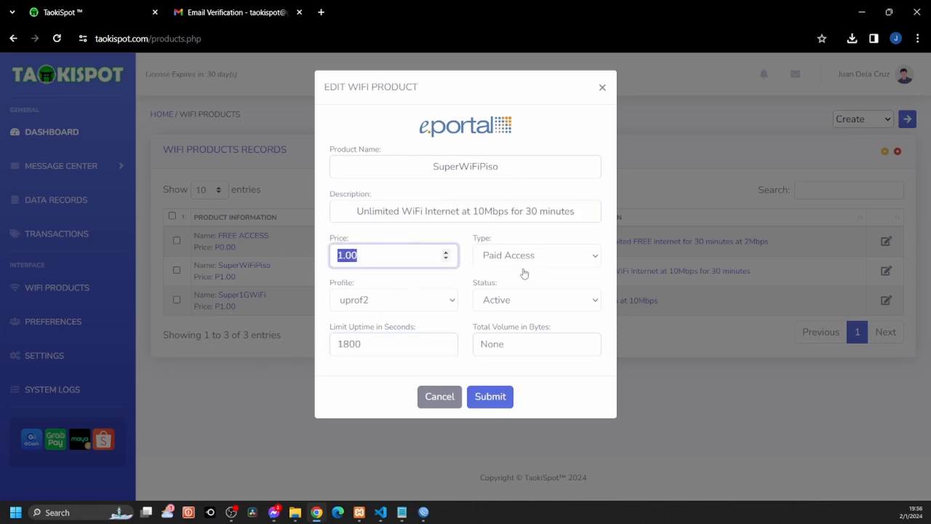
left_click(439, 397)
Step: Open the Super1GWiFi product for editing, review its uptime limit and total volume, and close it without saving
left_click(885, 301)
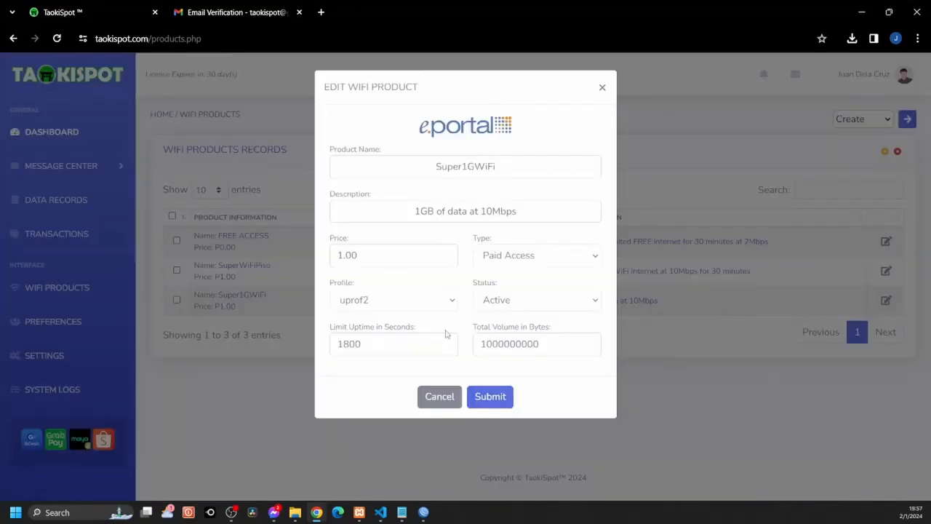
left_click_drag(447, 342, 286, 349)
key("Tab")
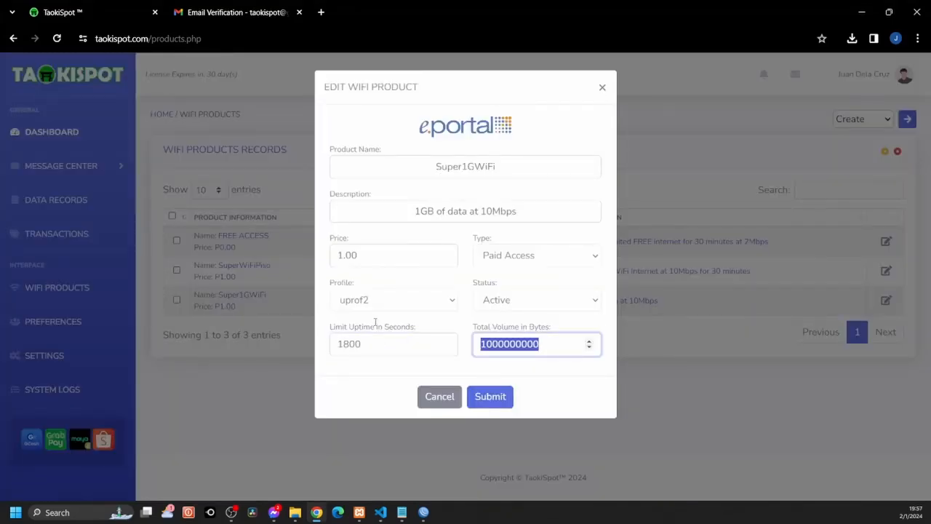
left_click(439, 396)
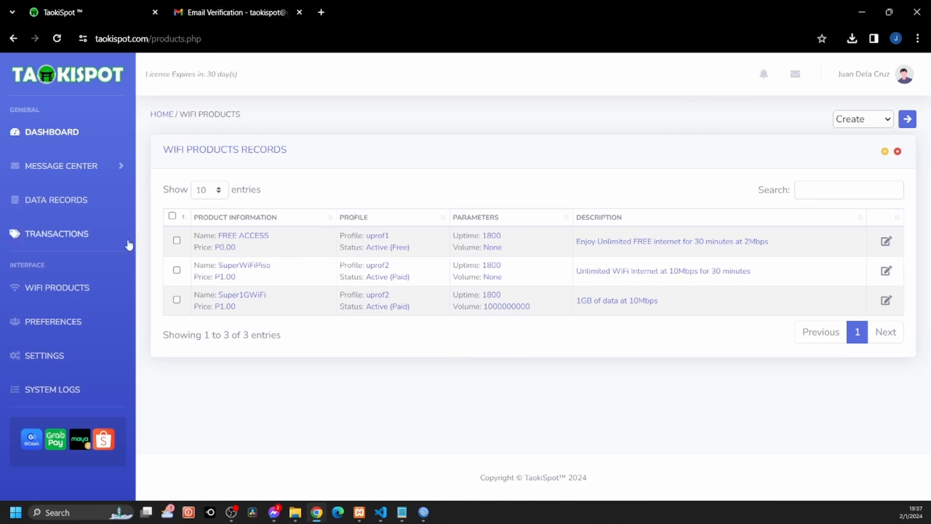
Step: View the transaction records and examine the entry's phone number, purchased product and payment type
left_click(69, 238)
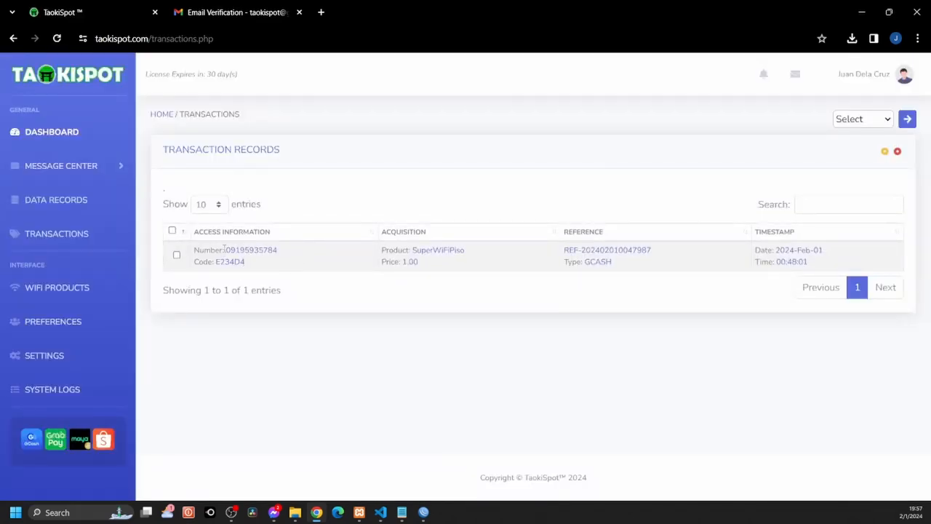
left_click_drag(224, 248, 289, 251)
left_click_drag(410, 249, 482, 250)
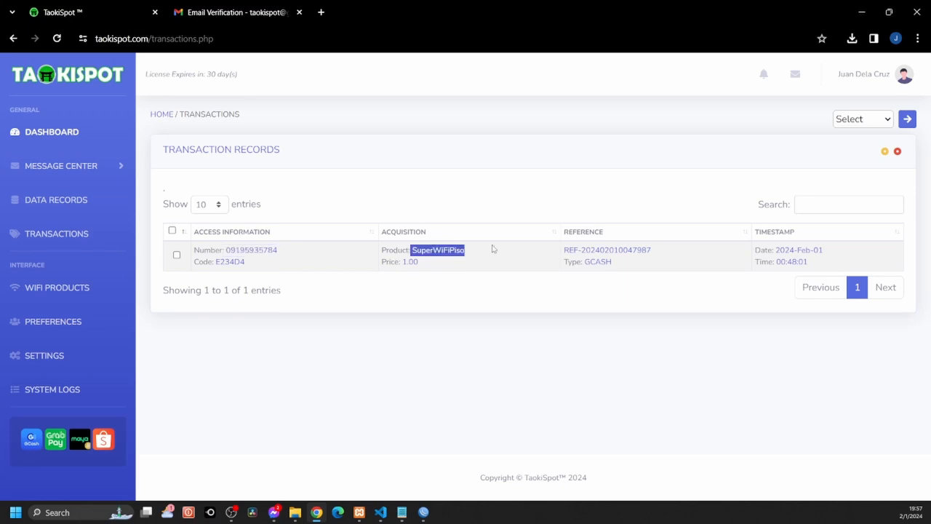
left_click_drag(576, 261, 650, 266)
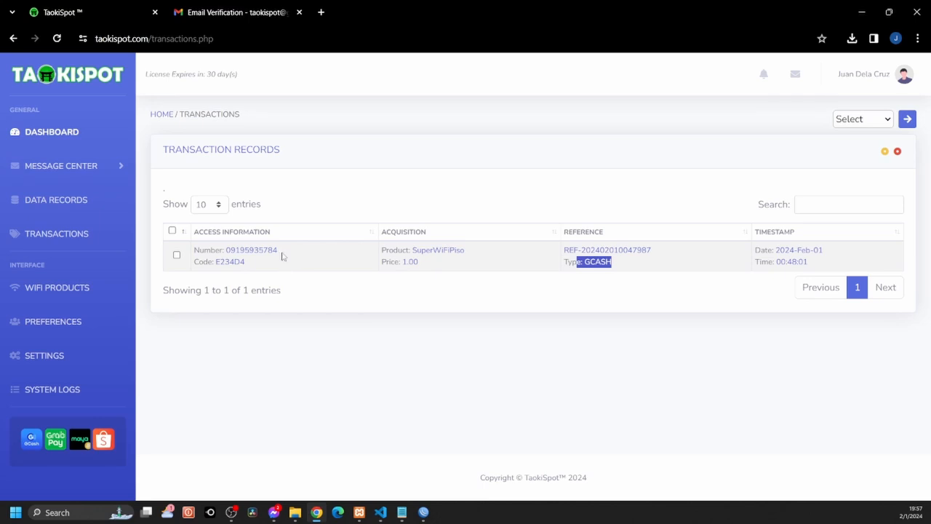
left_click_drag(282, 253, 225, 250)
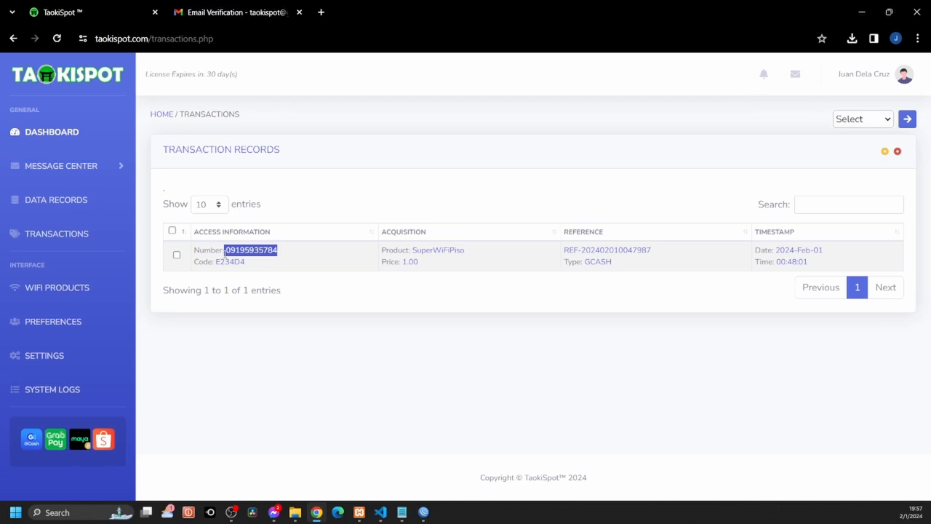
Step: View the data records and examine the entry's last acquisition, timestamp, free and paid recurrents, and access code
left_click(53, 207)
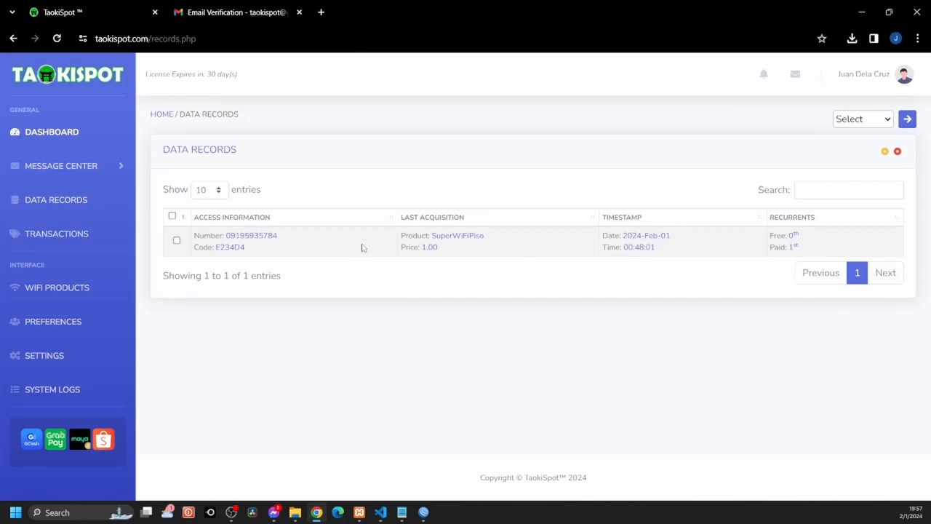
left_click_drag(412, 235, 527, 241)
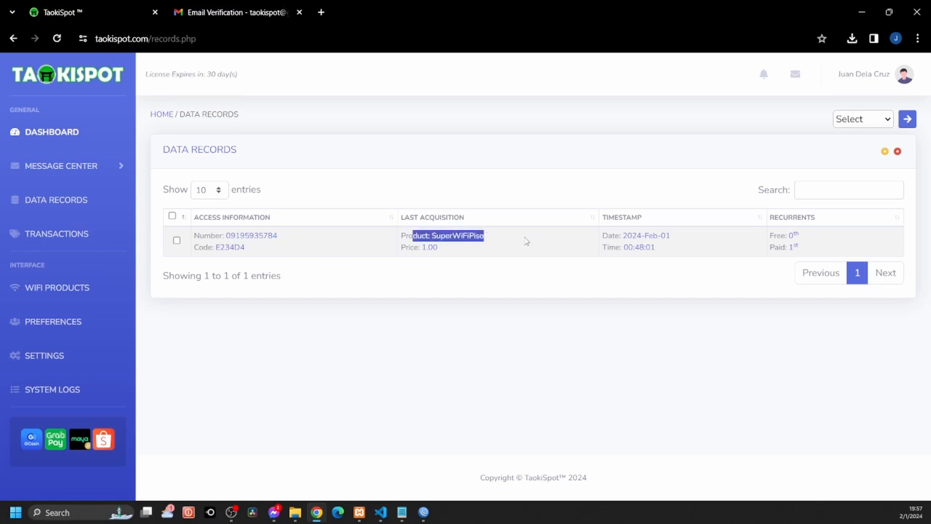
left_click_drag(626, 235, 660, 249)
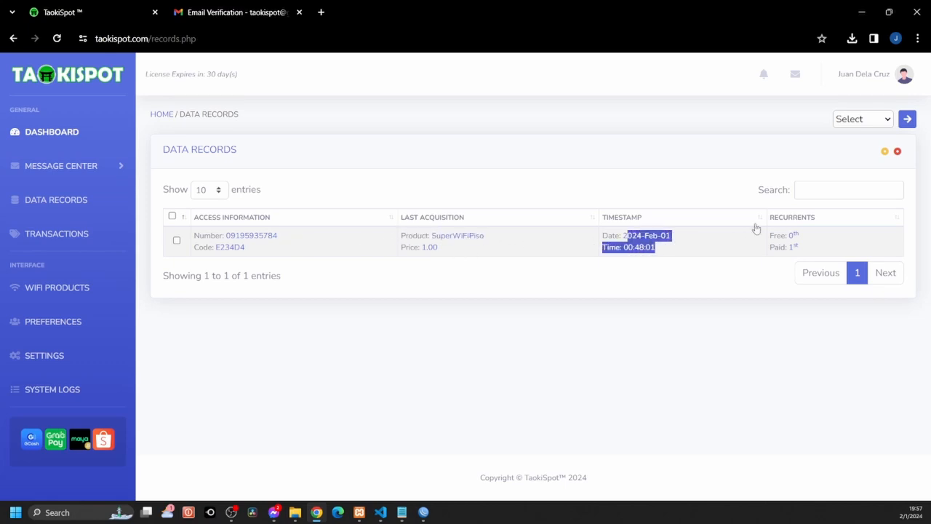
left_click_drag(790, 247, 806, 249)
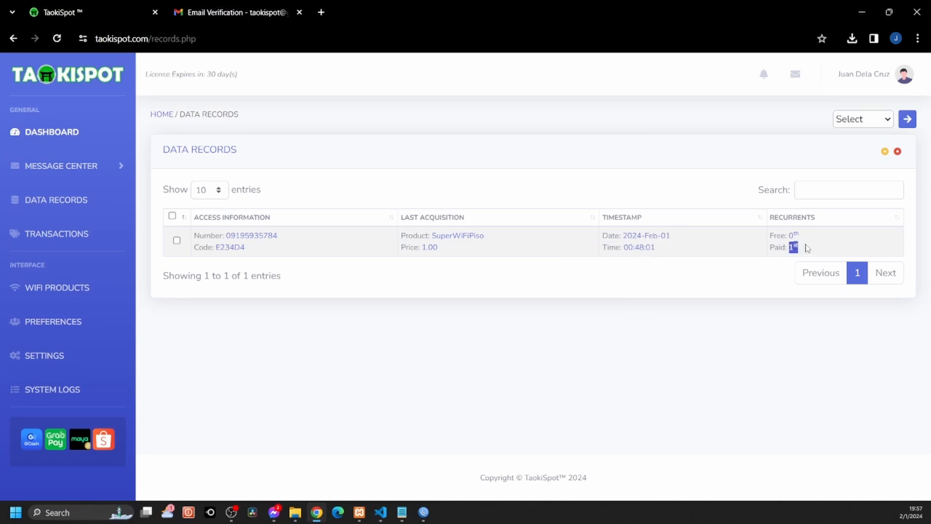
left_click_drag(789, 235, 805, 236)
left_click_drag(247, 249, 214, 247)
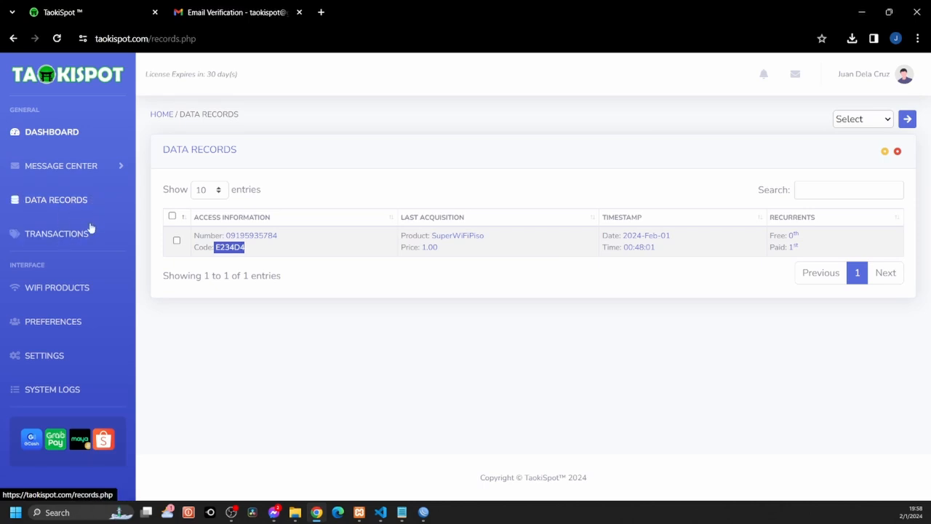
Step: Examine the phone number in the data record's access information
double_click(260, 236)
left_click(325, 254)
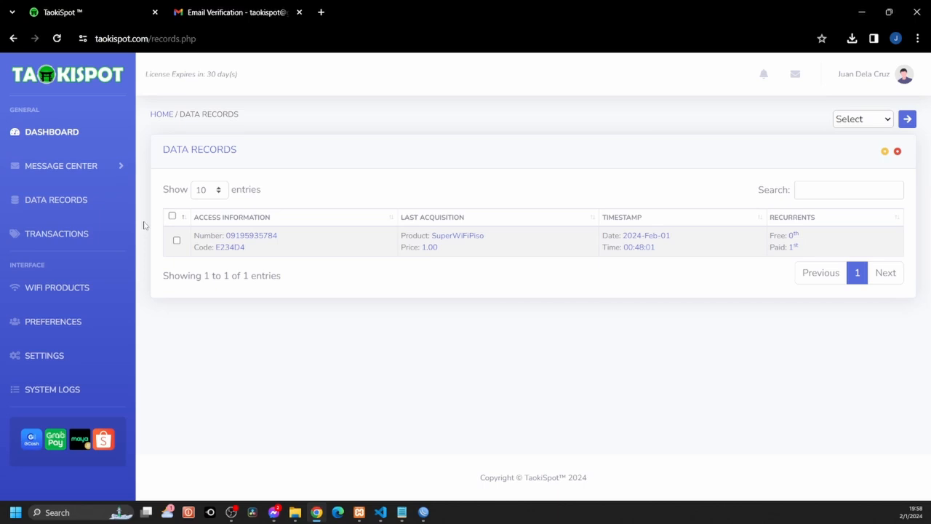
Step: Open the Valentines Promo message template for editing, review its title and message, and close it without saving
left_click(84, 179)
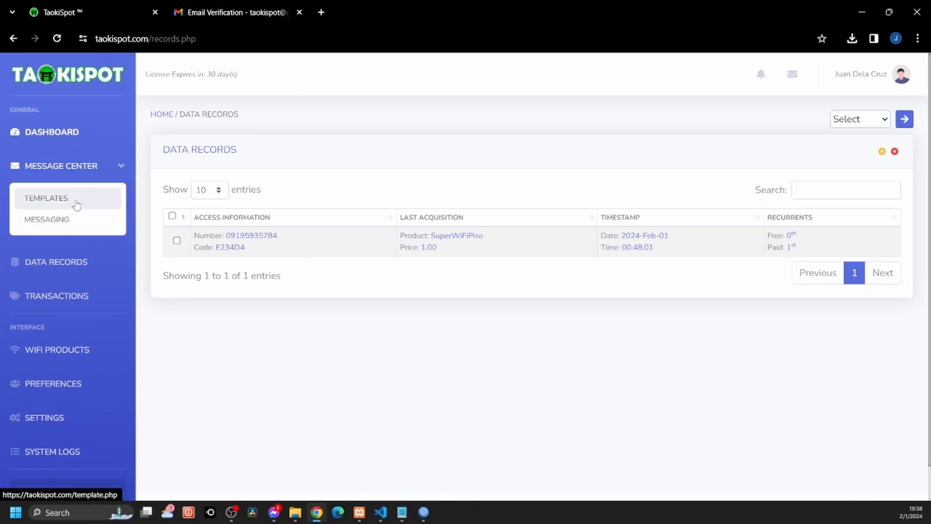
left_click(76, 203)
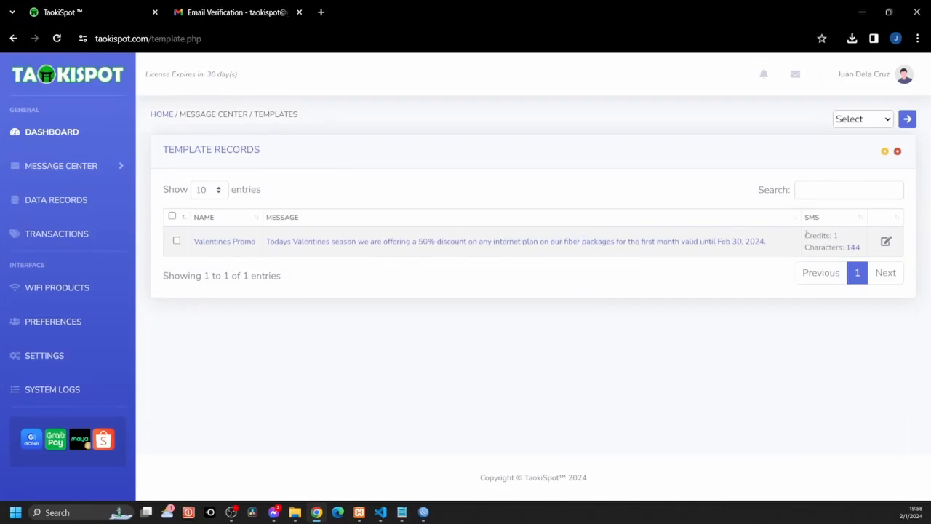
left_click(885, 244)
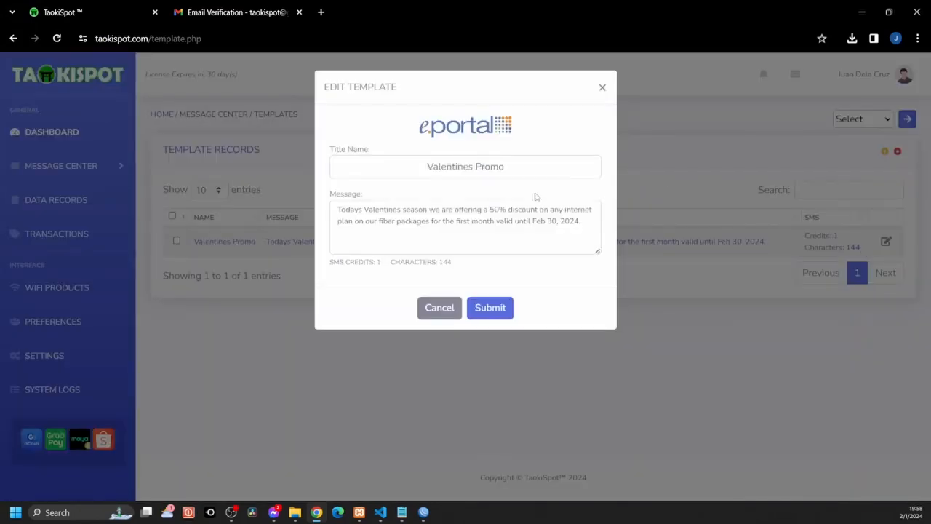
left_click(501, 166)
left_click_drag(501, 166, 364, 168)
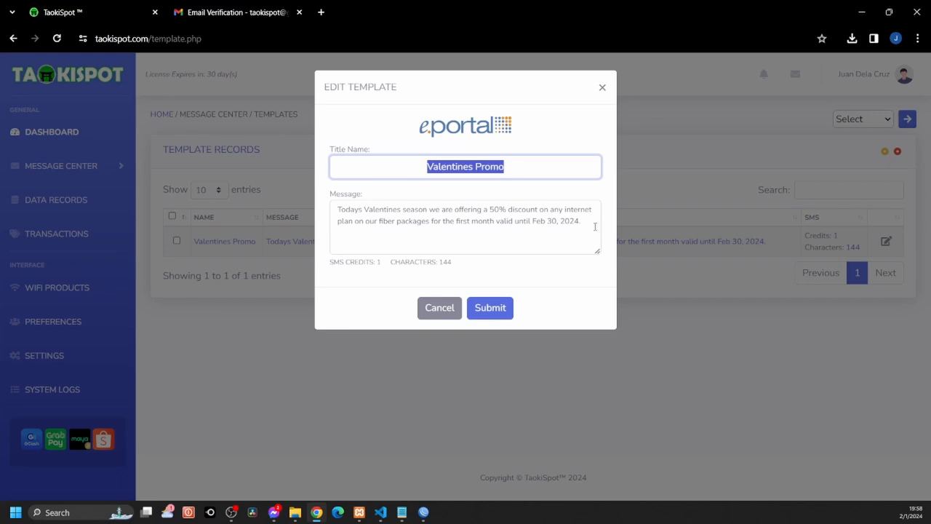
left_click_drag(590, 226, 269, 207)
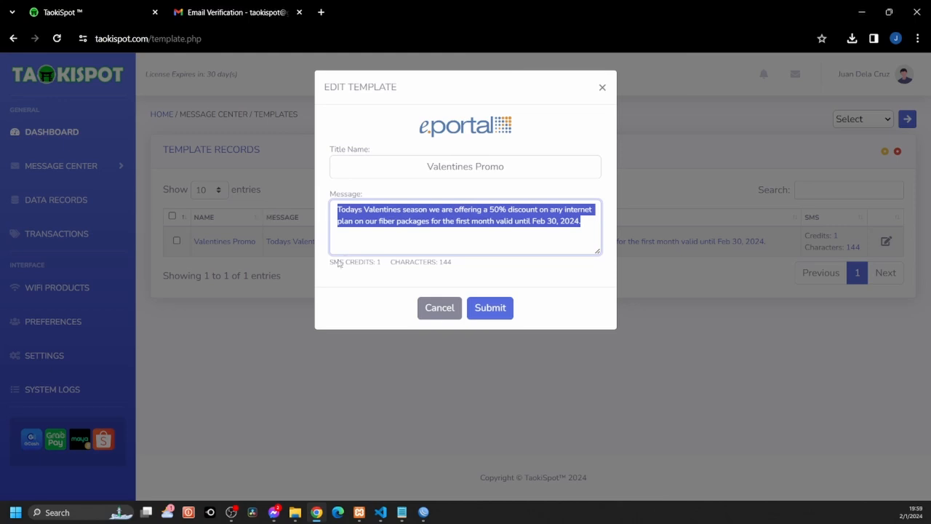
left_click(442, 312)
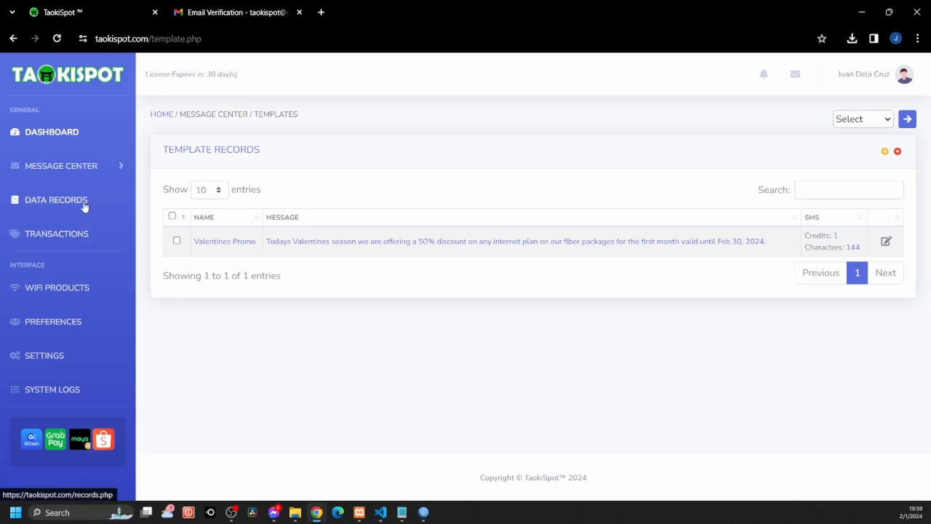
Step: Open the message records of the Message Center and start creating a new message
left_click(93, 171)
left_click(46, 218)
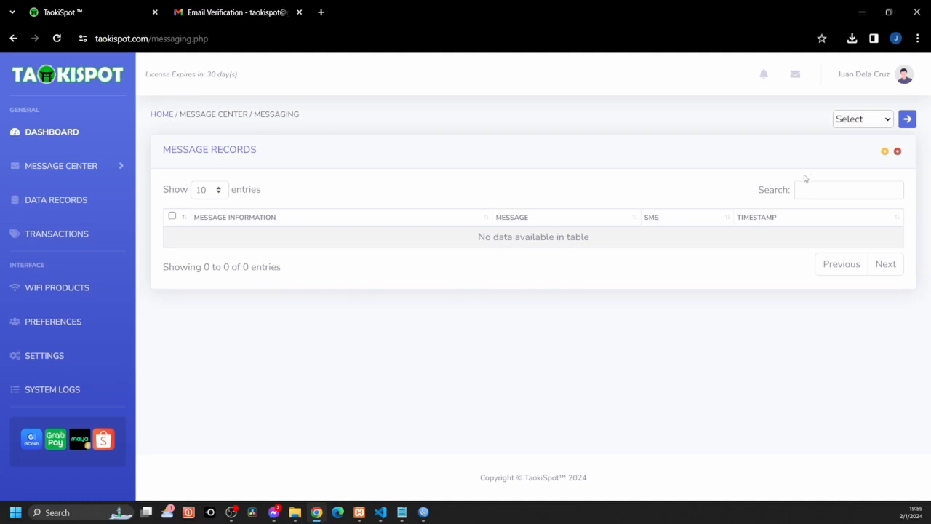
left_click(872, 124)
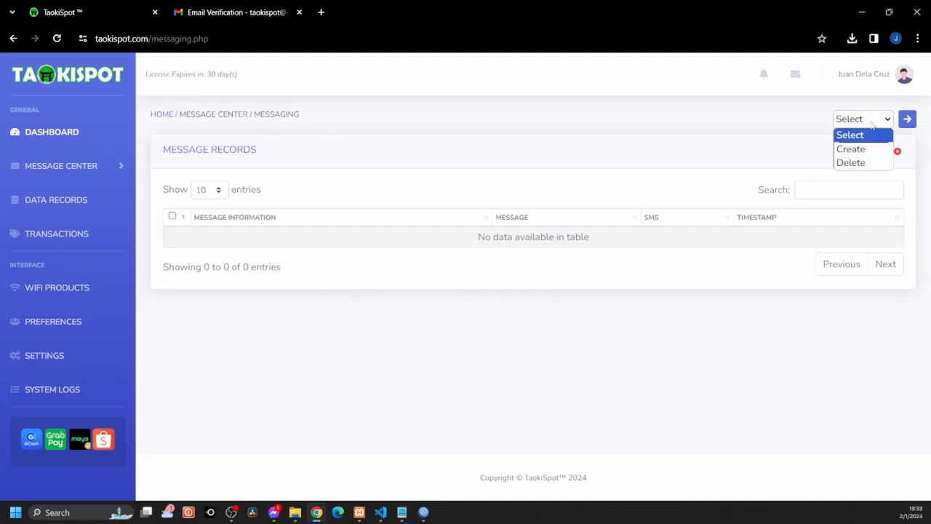
left_click(871, 150)
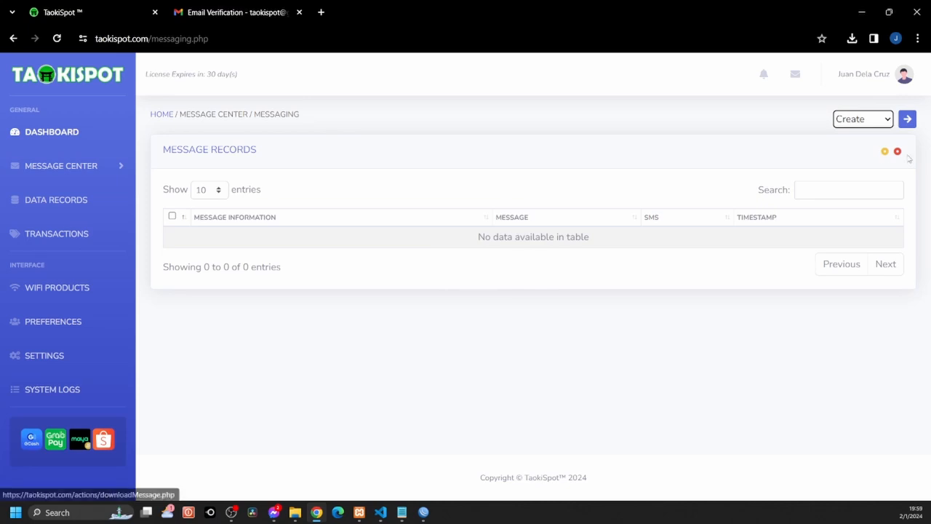
left_click(907, 119)
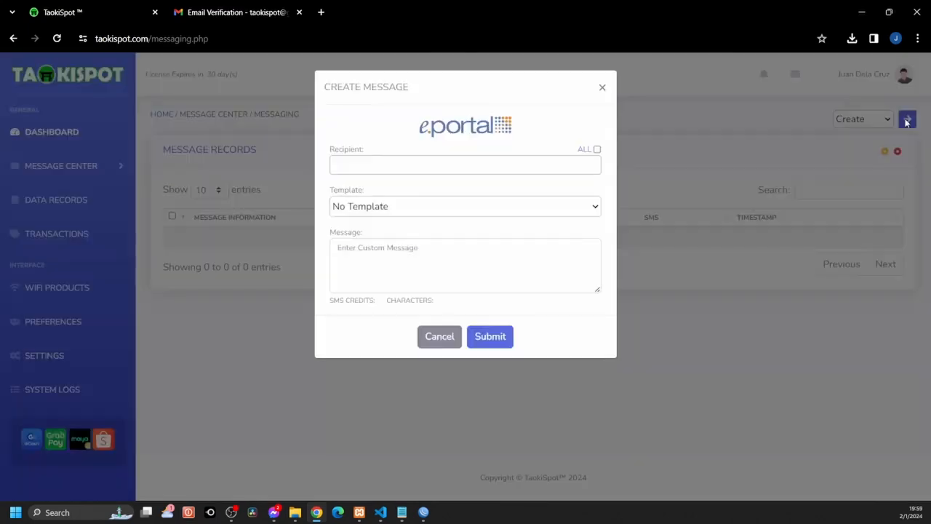
Step: Check the available recipients, include all of them in the new message, and cancel it
left_click(480, 168)
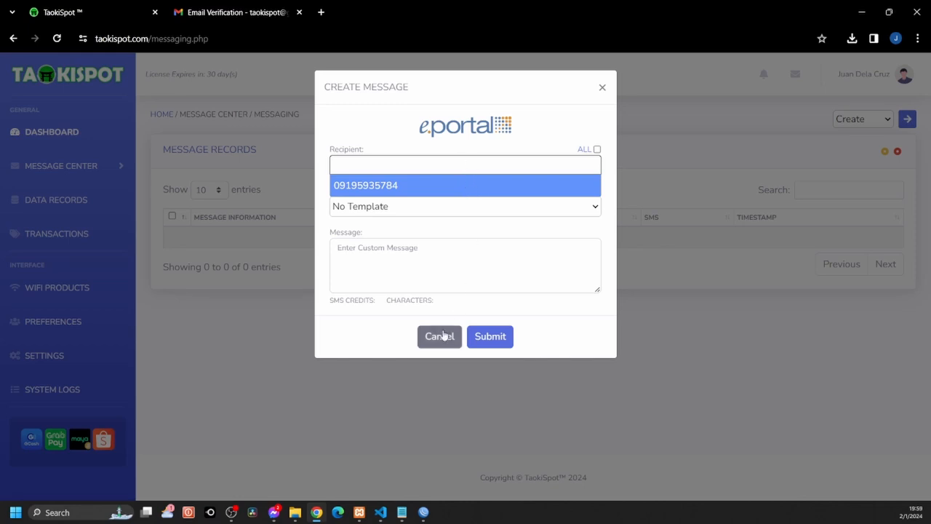
left_click(596, 149)
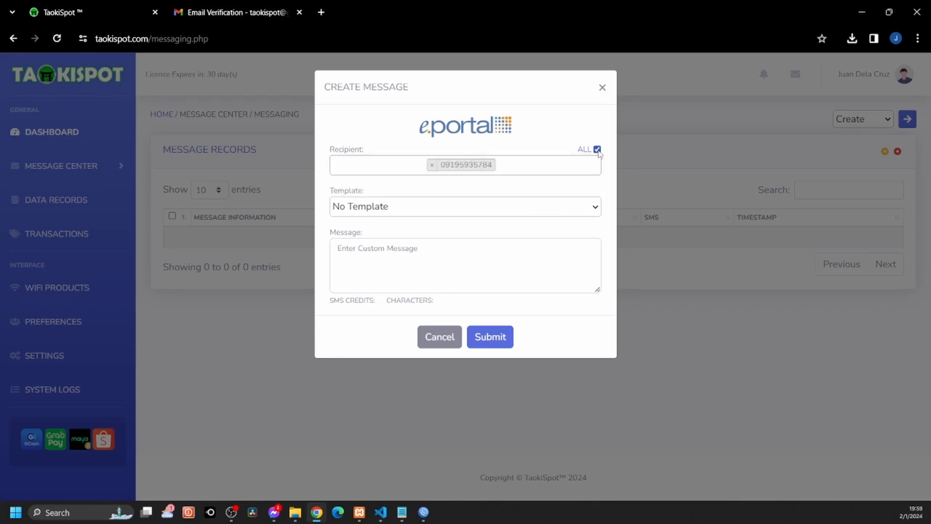
left_click(540, 165)
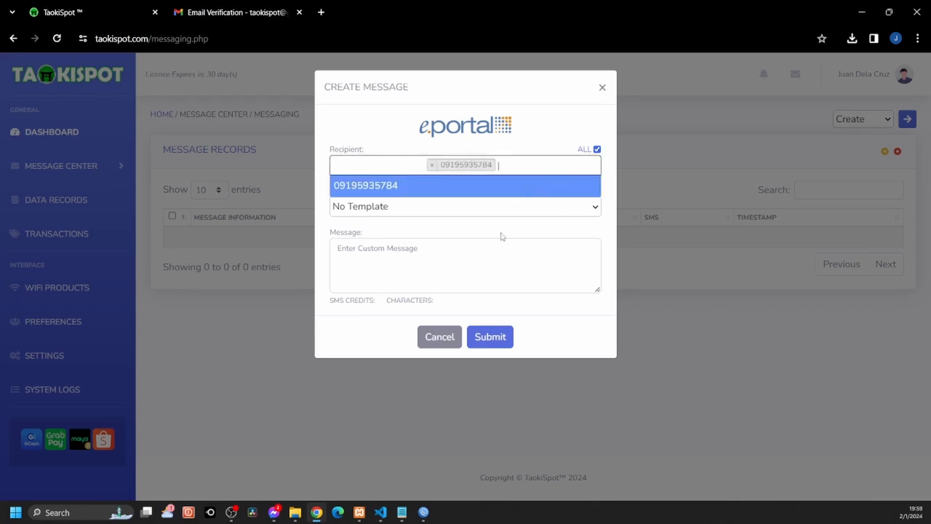
left_click(440, 337)
Step: Select the entry in the data records and start an SMS message to it
left_click(61, 200)
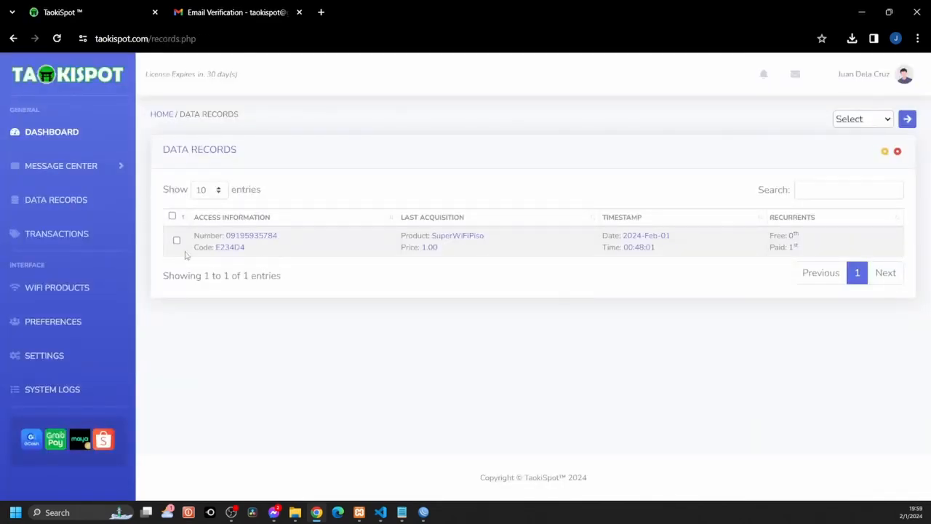
left_click(176, 241)
left_click(861, 119)
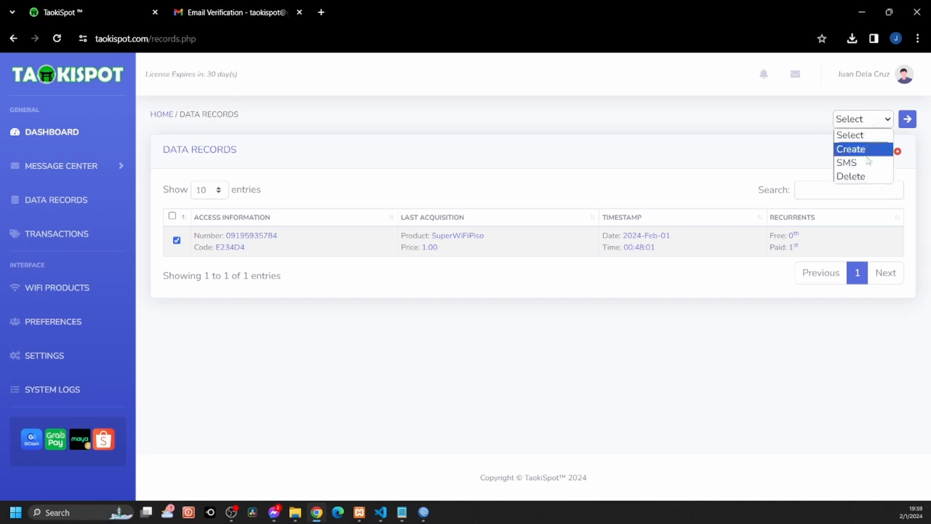
left_click(848, 162)
left_click(907, 120)
left_click(483, 214)
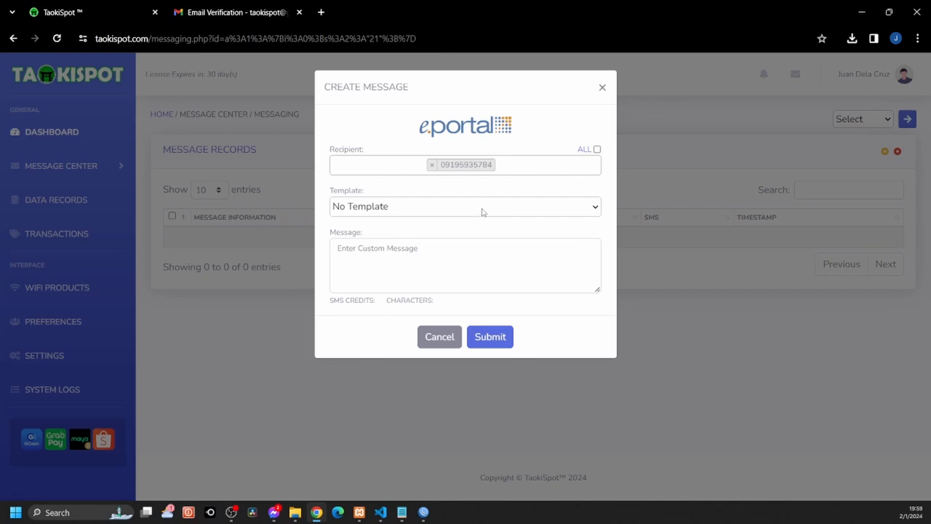
Step: Apply the Valentines Promo template to the message and switch it back to No Template
left_click(481, 211)
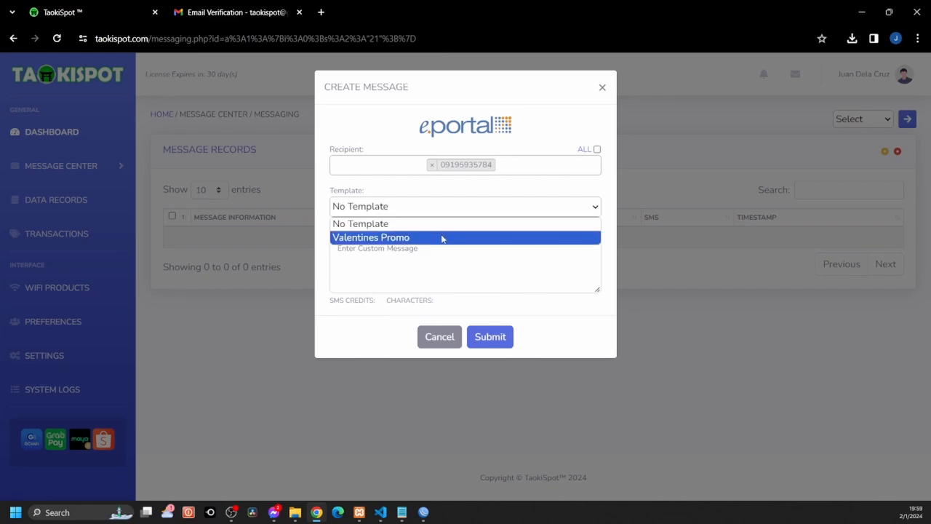
left_click(439, 238)
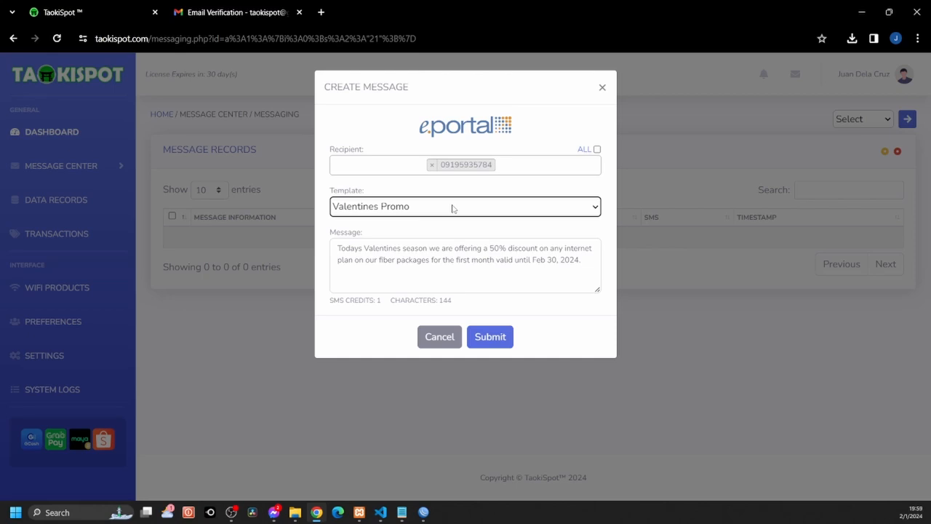
left_click(452, 209)
left_click(452, 223)
Step: Enter the custom message "dfghdfjkghdfjkg dfgdf kjhdf jkdfhg jk" as a trial and clear it
left_click(460, 267)
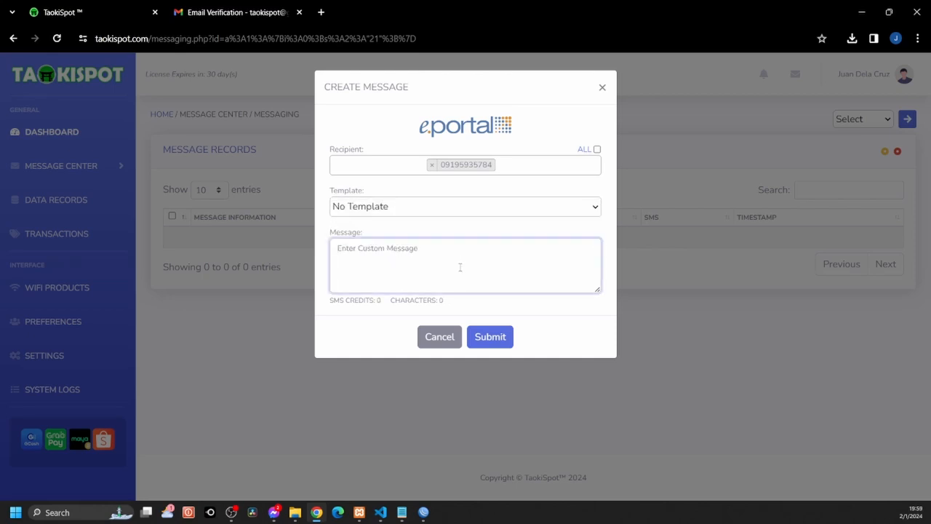
type("dfghdfjkghdfjkg dfgdf kjhdf jkdfhg jk")
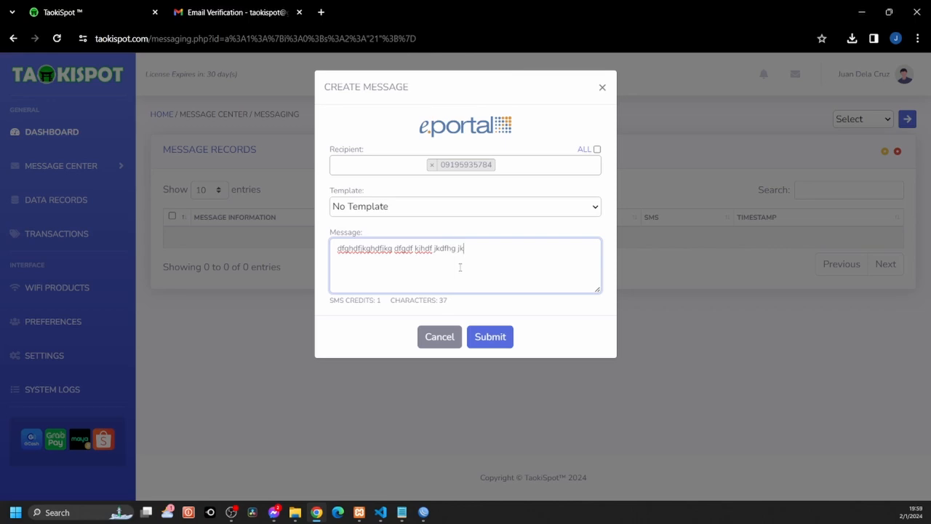
key("ctrl+a")
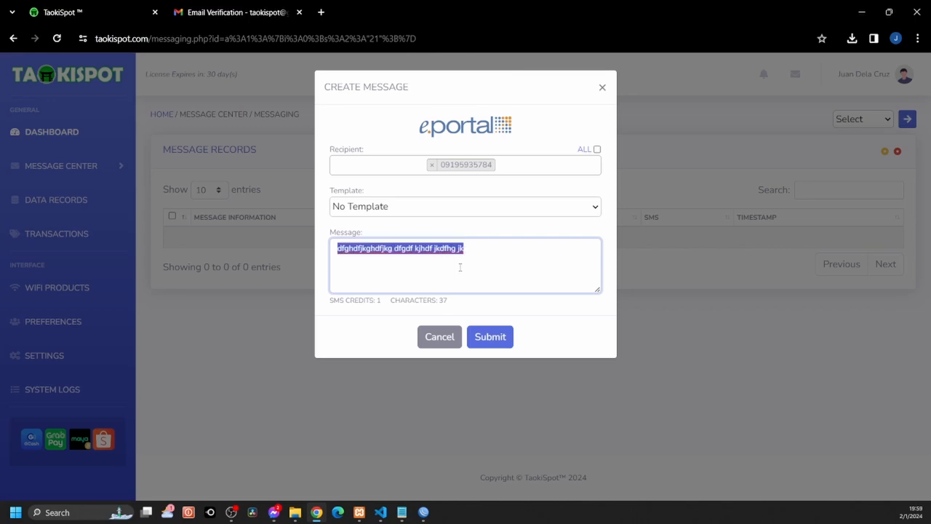
key("BackSpace")
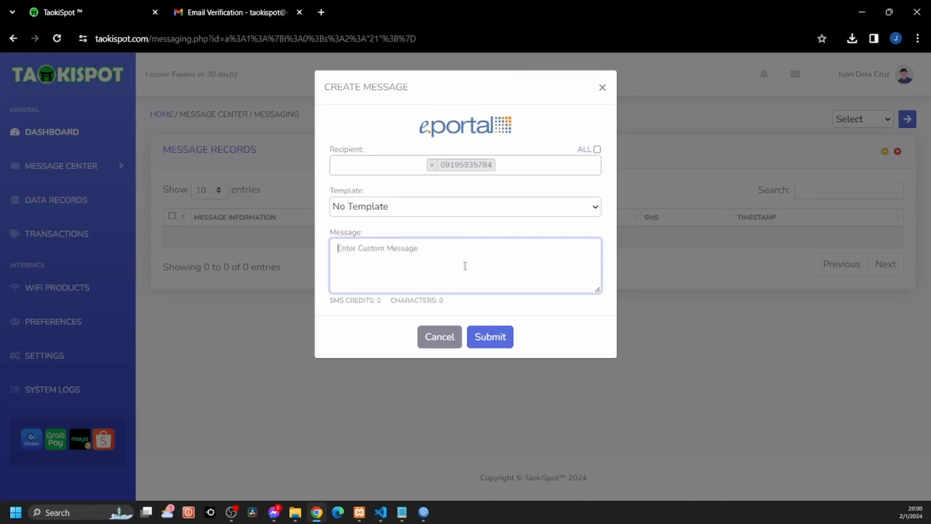
Step: Add a second phone number as a custom recipient and cancel the message without sending
left_click(556, 168)
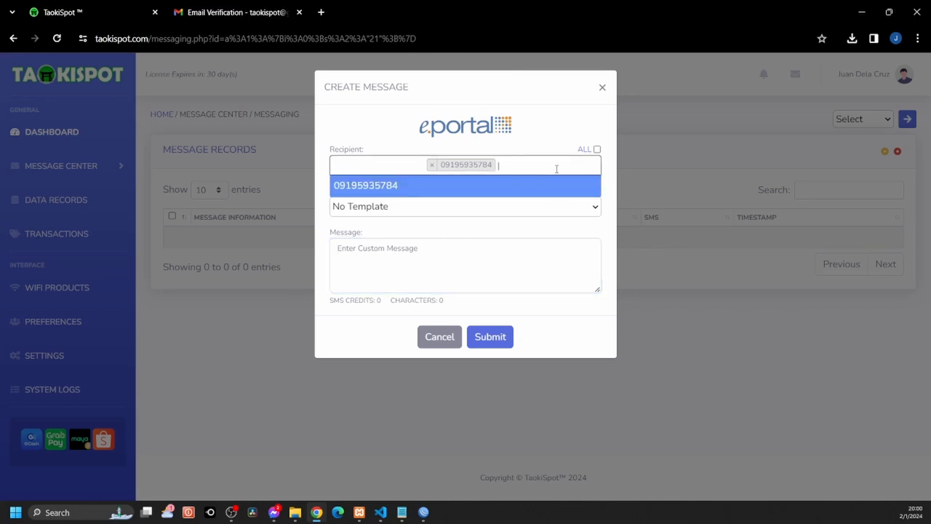
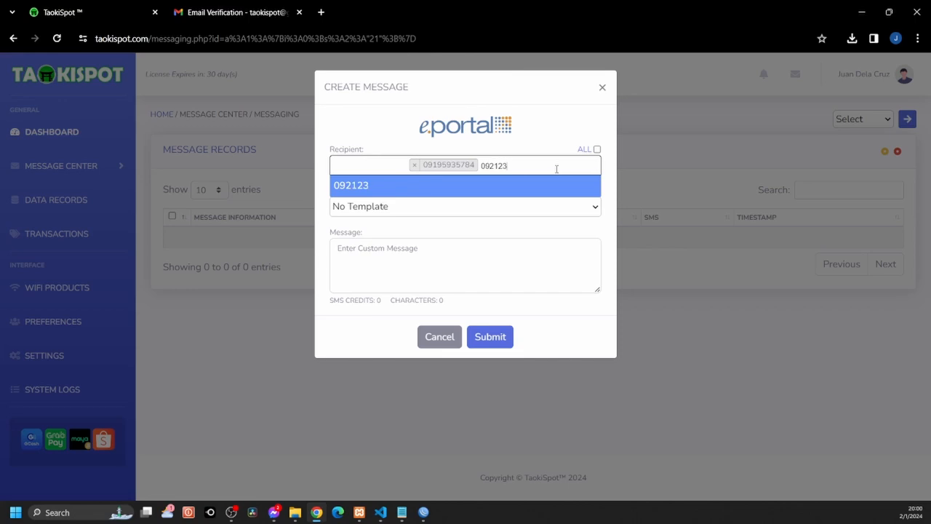
left_click(492, 185)
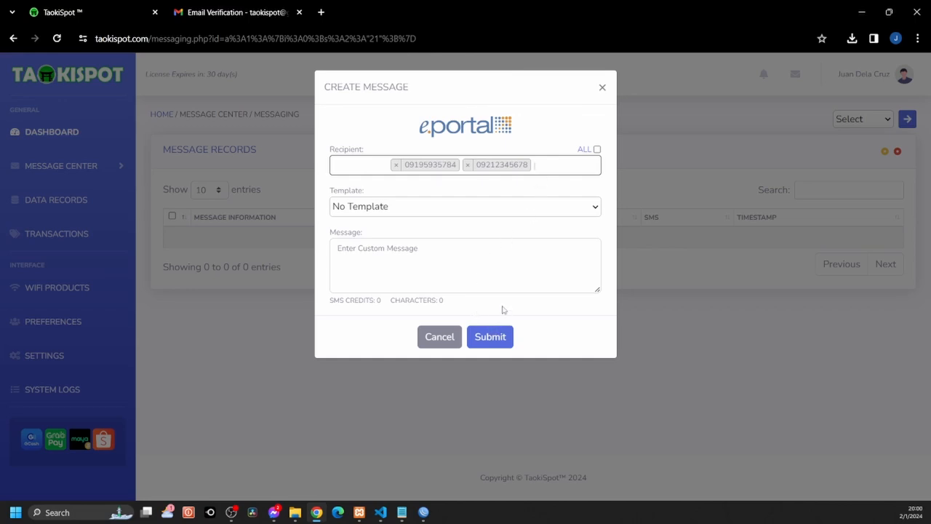
left_click(439, 336)
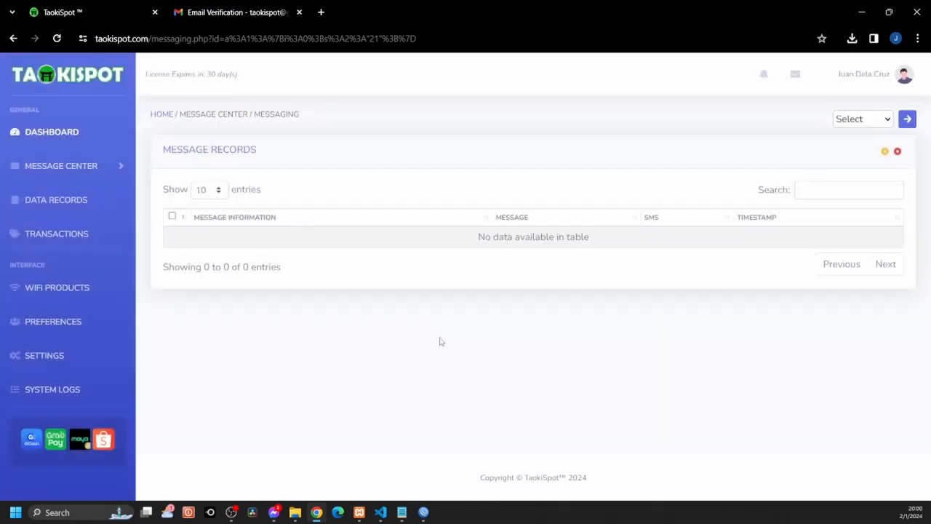
Step: View the dashboard and check the year and month options of its filter without changing them
left_click(76, 137)
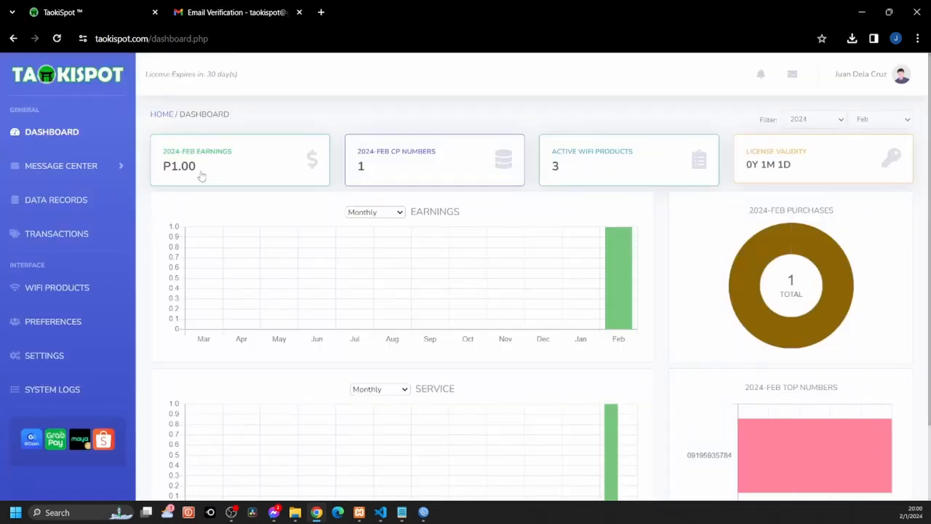
left_click(808, 121)
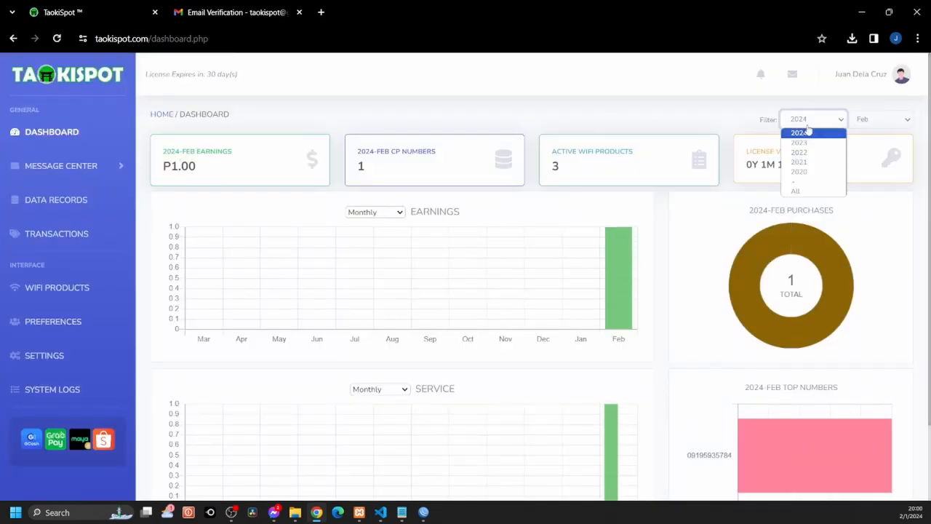
left_click(873, 118)
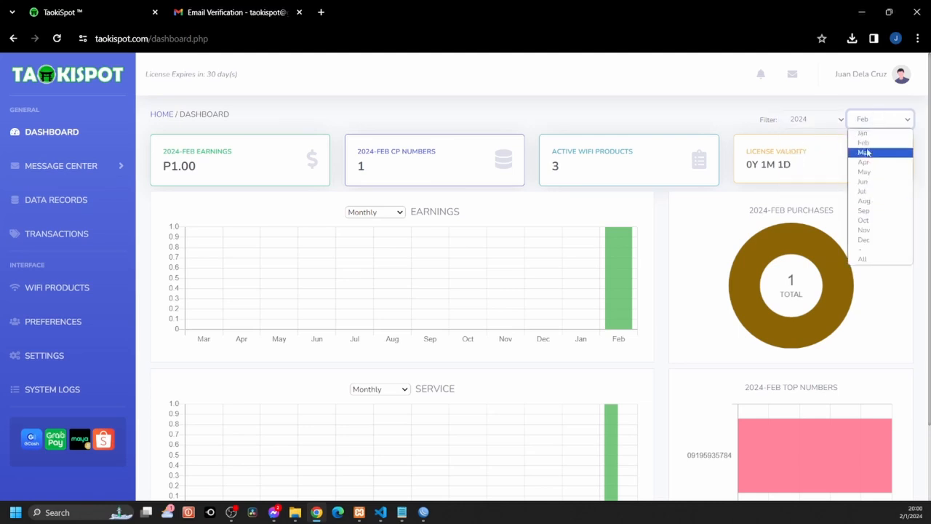
left_click(298, 116)
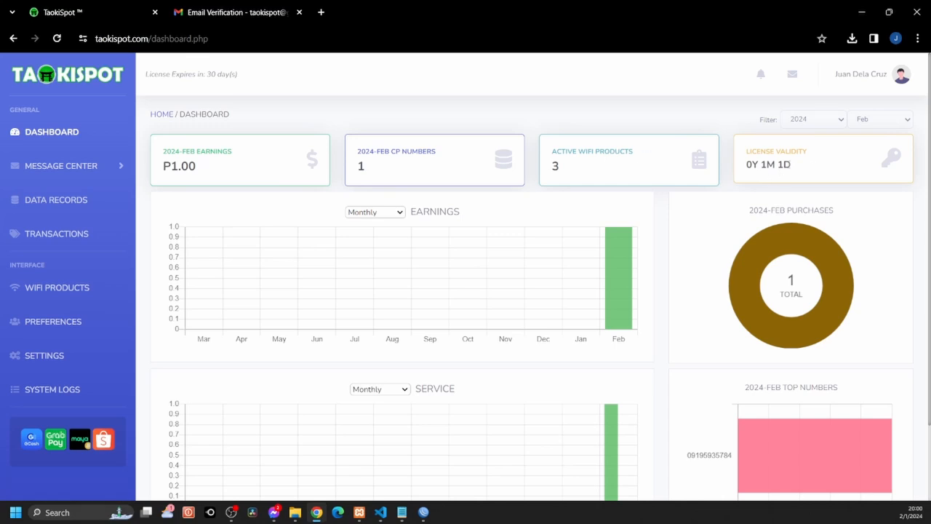
Step: Examine the dashboard's purchases and top numbers charts, along with its earnings and service charts
mouse_move(814, 247)
mouse_move(821, 264)
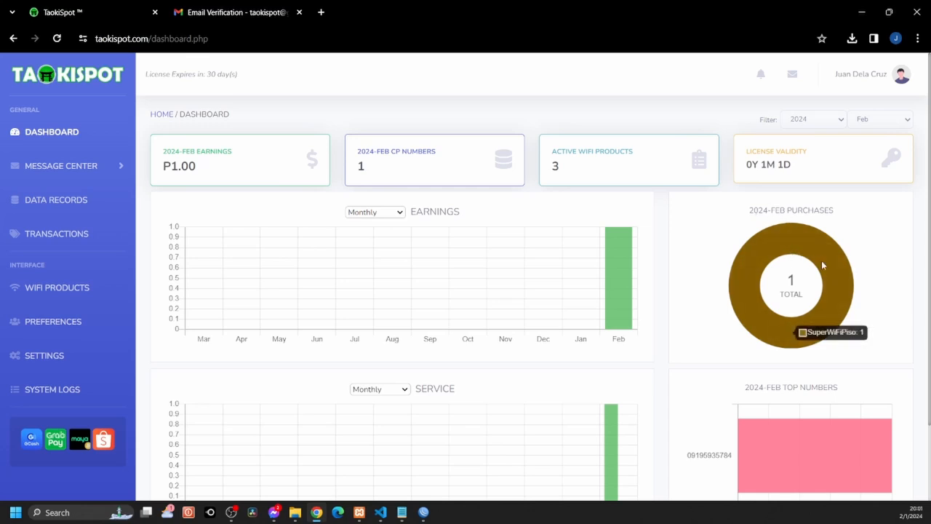
scroll(821, 261, "down", 1)
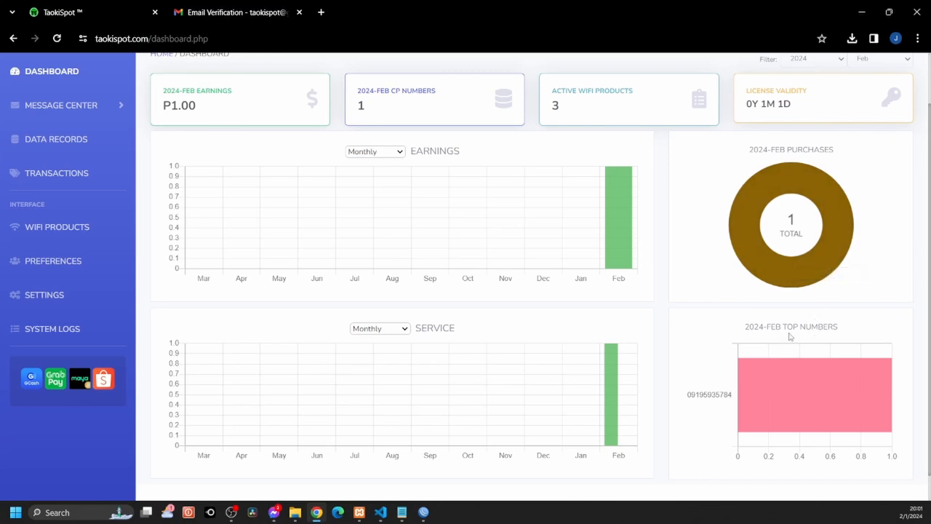
mouse_move(776, 363)
double_click(434, 151)
double_click(419, 325)
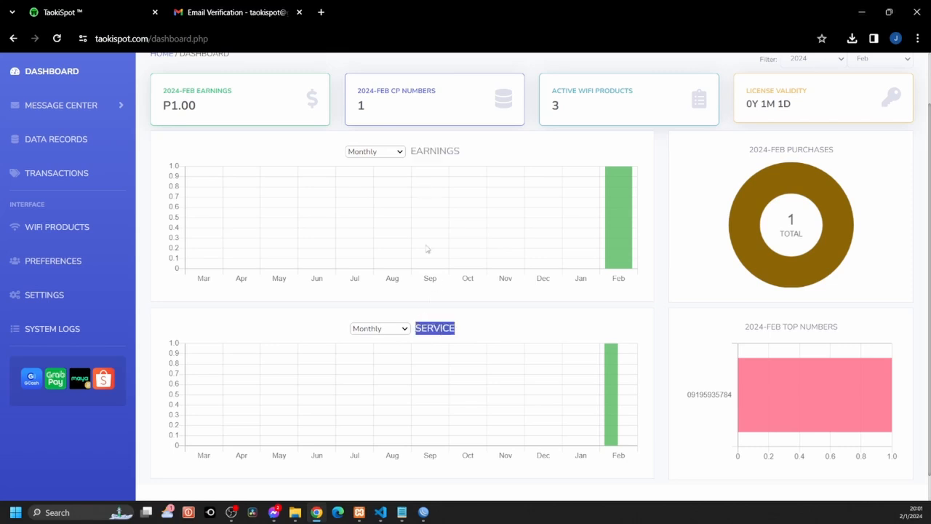
Step: View the earnings chart by Weekly and by Daily period
left_click(391, 151)
left_click(381, 174)
left_click(390, 155)
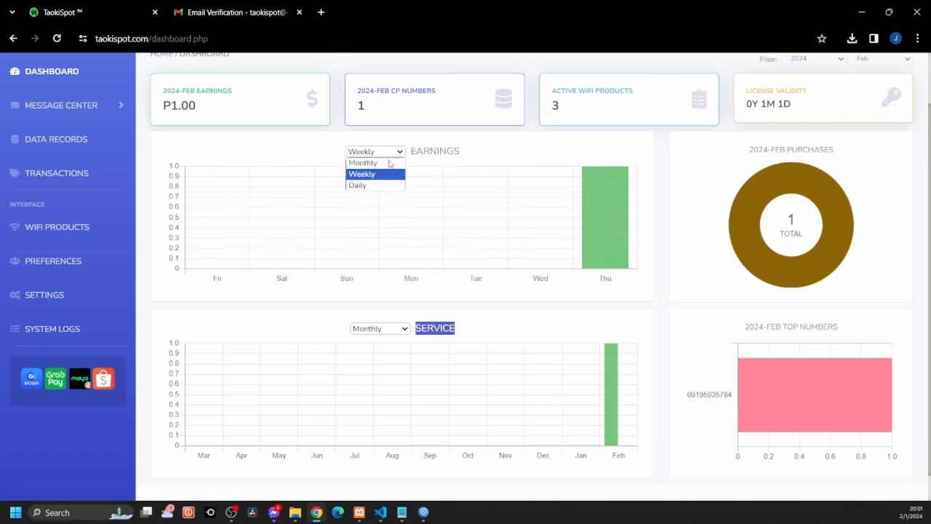
left_click(381, 185)
Step: View the service chart by Weekly and Daily period, return it to Monthly, and inspect the February bar
left_click(390, 331)
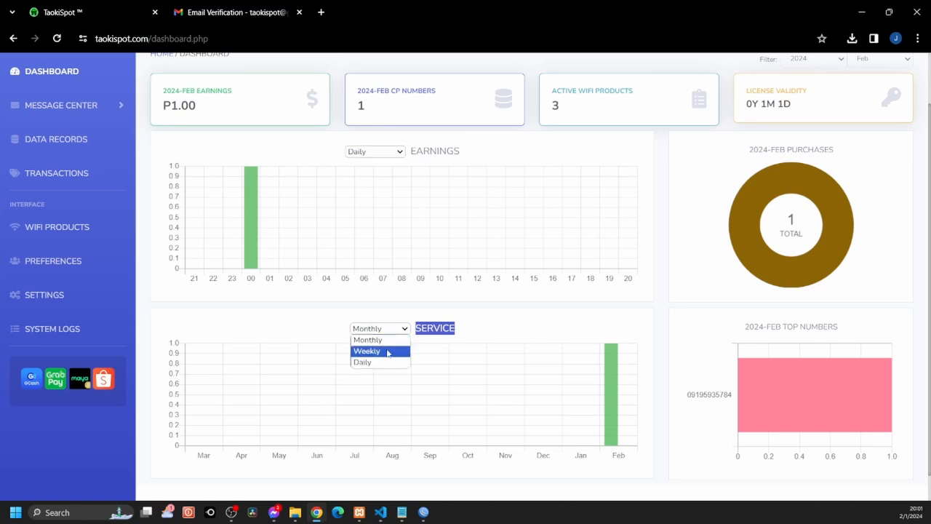
left_click(380, 351)
left_click(391, 331)
left_click(382, 362)
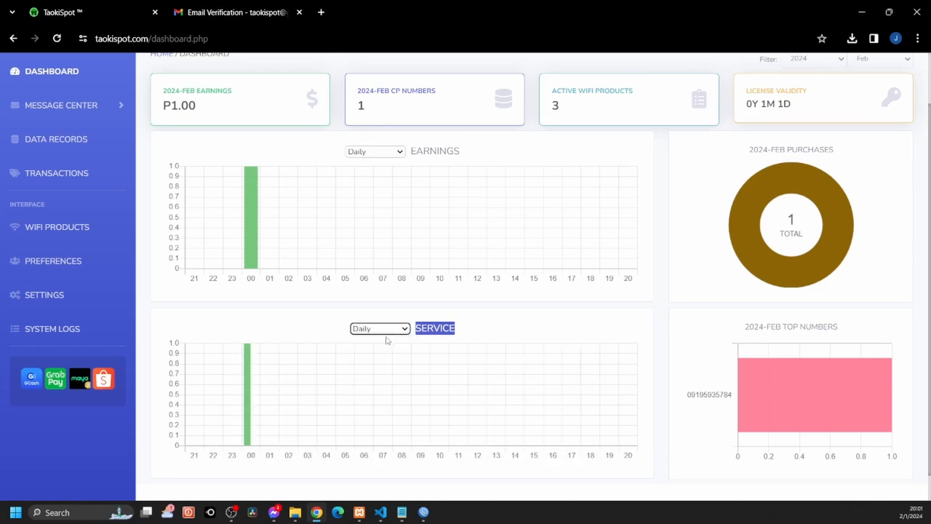
left_click(393, 332)
left_click(385, 340)
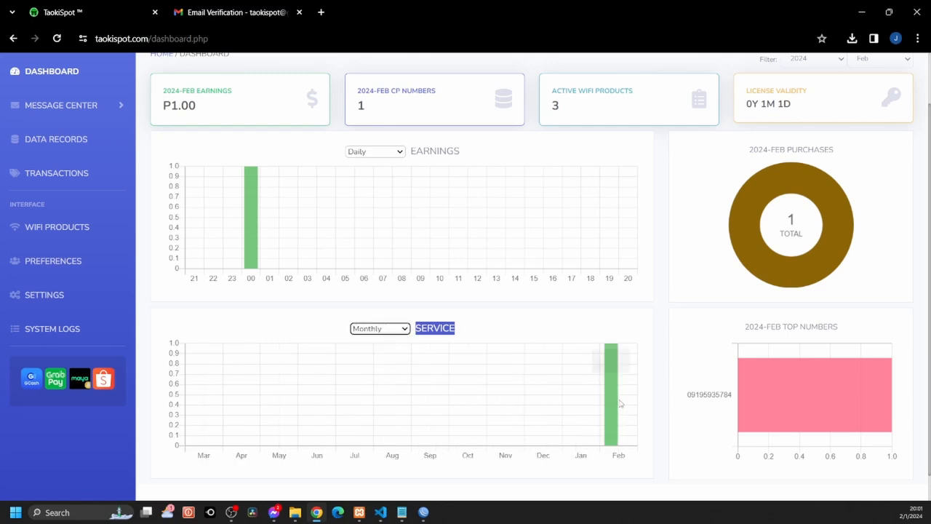
mouse_move(613, 405)
Step: Return the earnings chart to Monthly and examine its February bar against the service chart
left_click(384, 152)
left_click(378, 162)
mouse_move(610, 217)
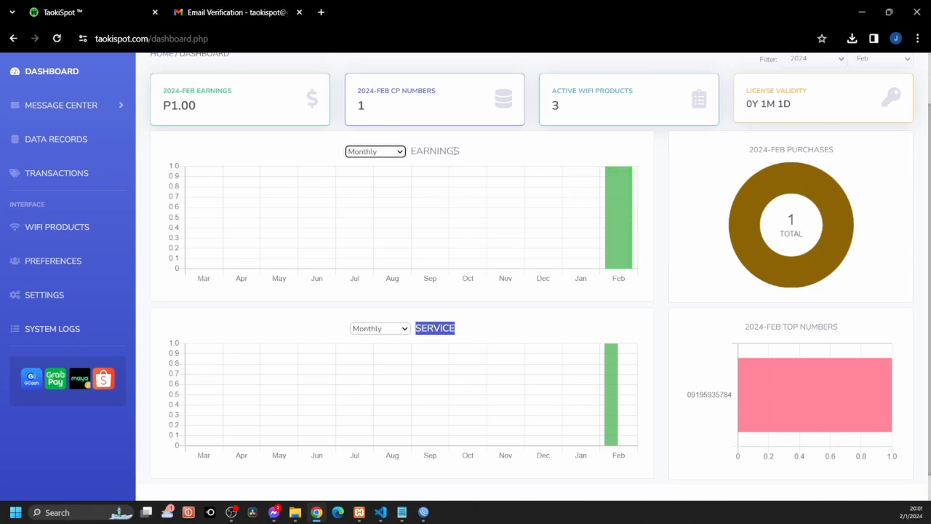
double_click(453, 154)
double_click(447, 327)
scroll(459, 325, "up", 1)
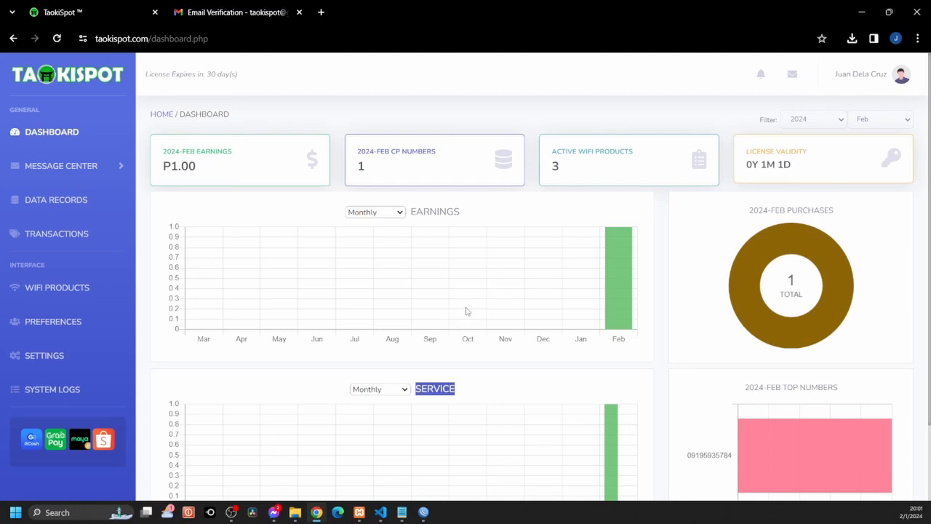